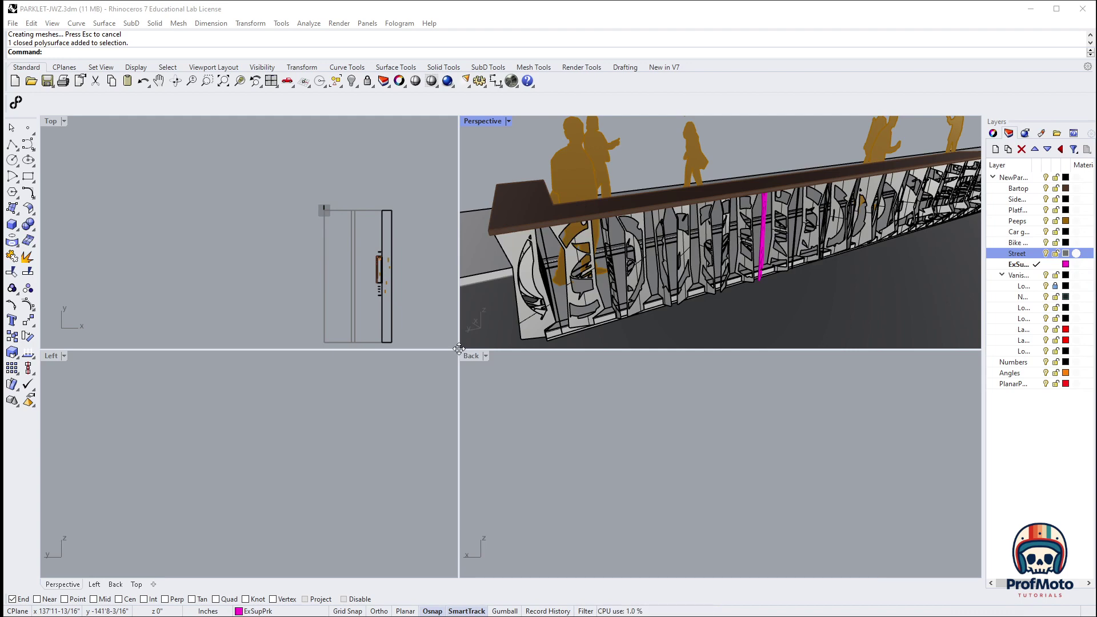
# Step: Enlarge the Perspective viewport, then orbit and zoom in on the magenta fence panel
pyautogui.moveTo(459, 348); pyautogui.dragTo(289, 458)
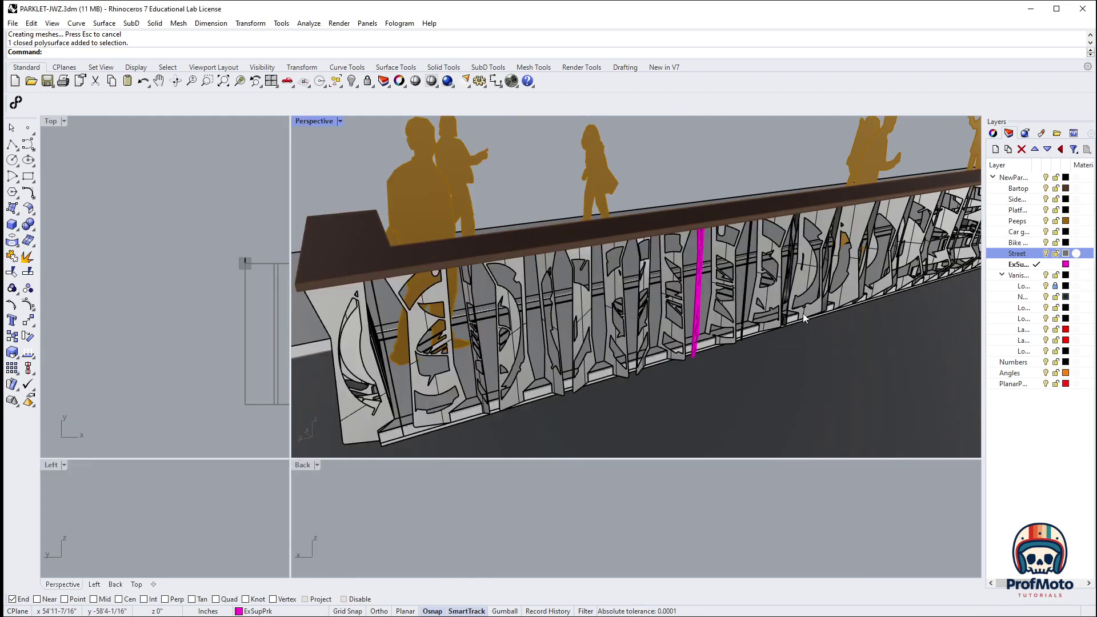
pyautogui.moveTo(705, 190); pyautogui.dragTo(625, 296, button='right')
pyautogui.scroll(4, 612, 291)
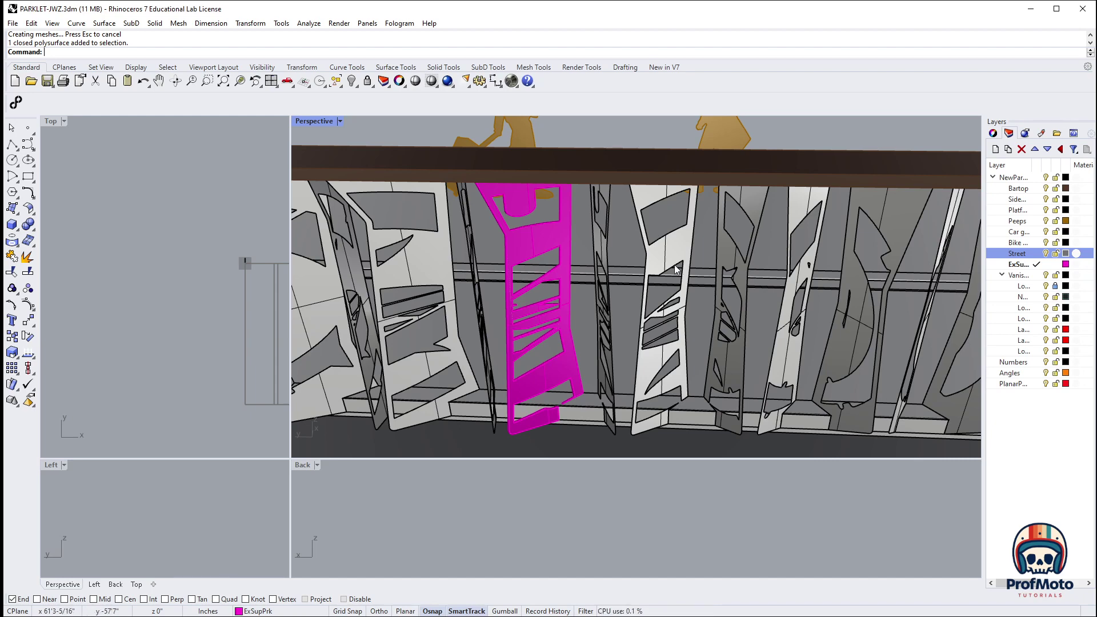
# Step: Select the thin light open-surface panel just right of the magenta panel
pyautogui.moveTo(687, 266); pyautogui.dragTo(703, 264, button='right')
pyautogui.scroll(5, 700, 260)
pyautogui.click(696, 256)
pyautogui.scroll(-3, 739, 350)
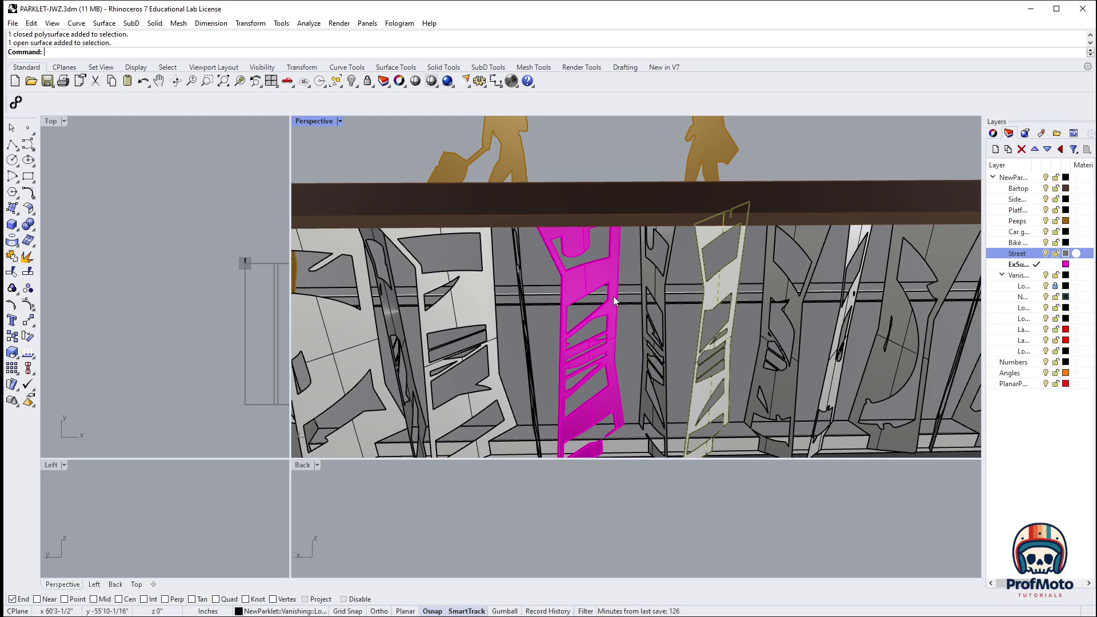
# Step: Extrude the light panel surface with ExtrudeSrf into a 0.125-thick solid on both sides
pyautogui.press('Up')
pyautogui.press('Return')
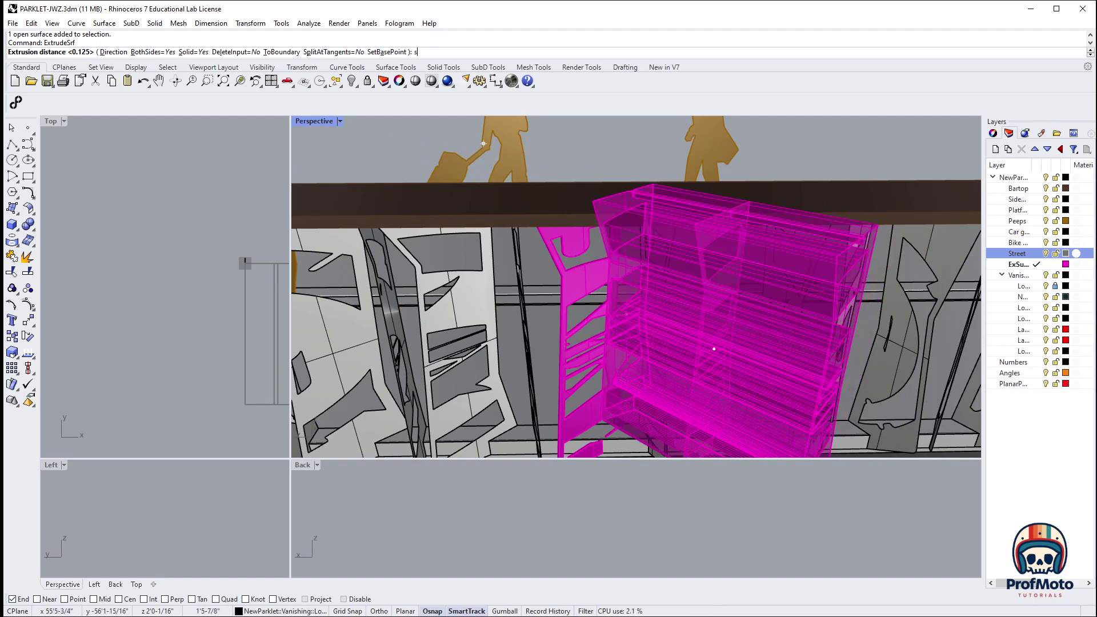
pyautogui.write('s')
pyautogui.press('Return')
pyautogui.write('b')
pyautogui.press('Return')
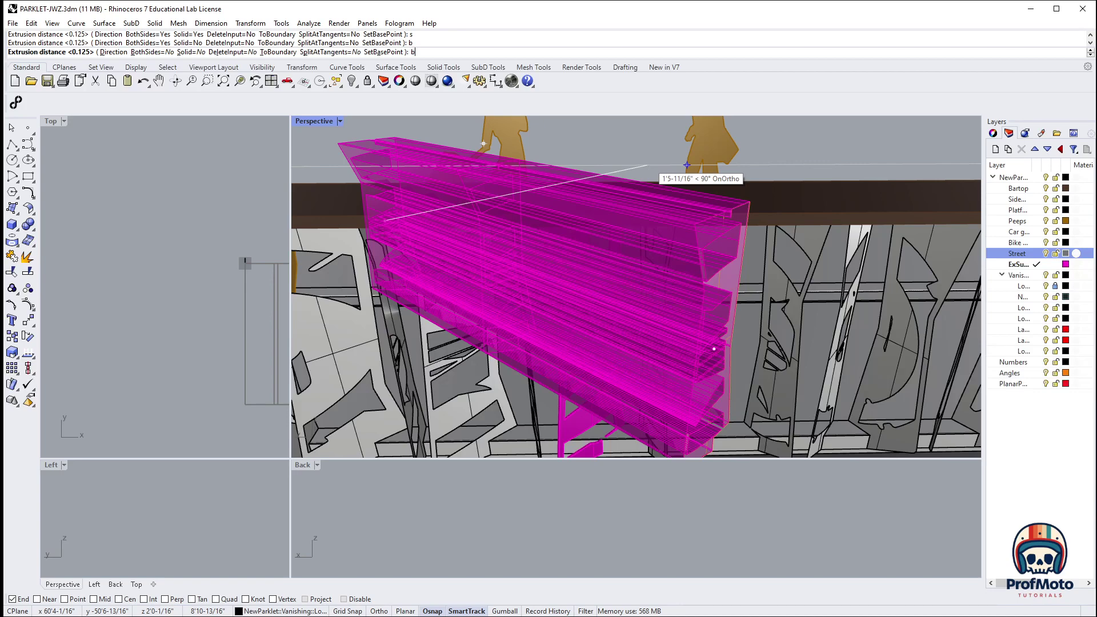
pyautogui.press('Return')
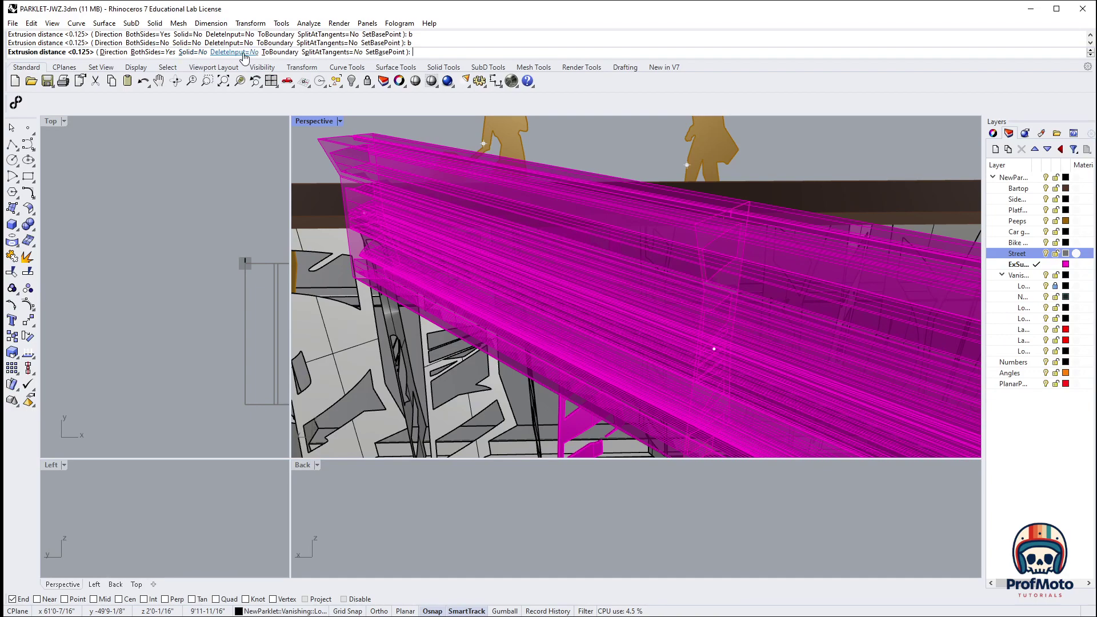
pyautogui.click(191, 52)
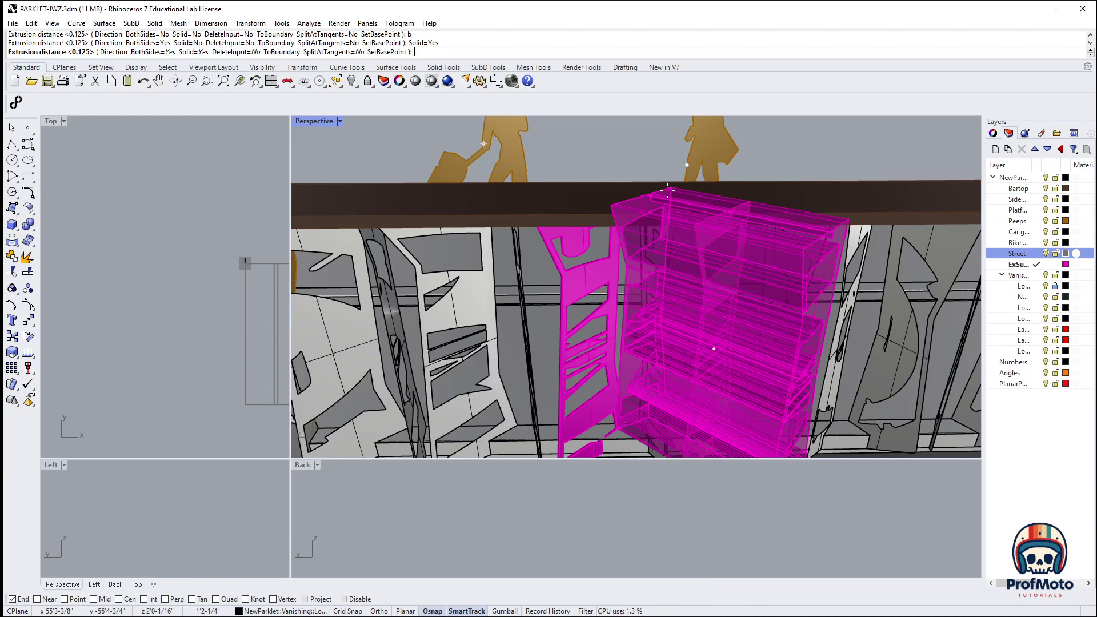
pyautogui.write('.125')
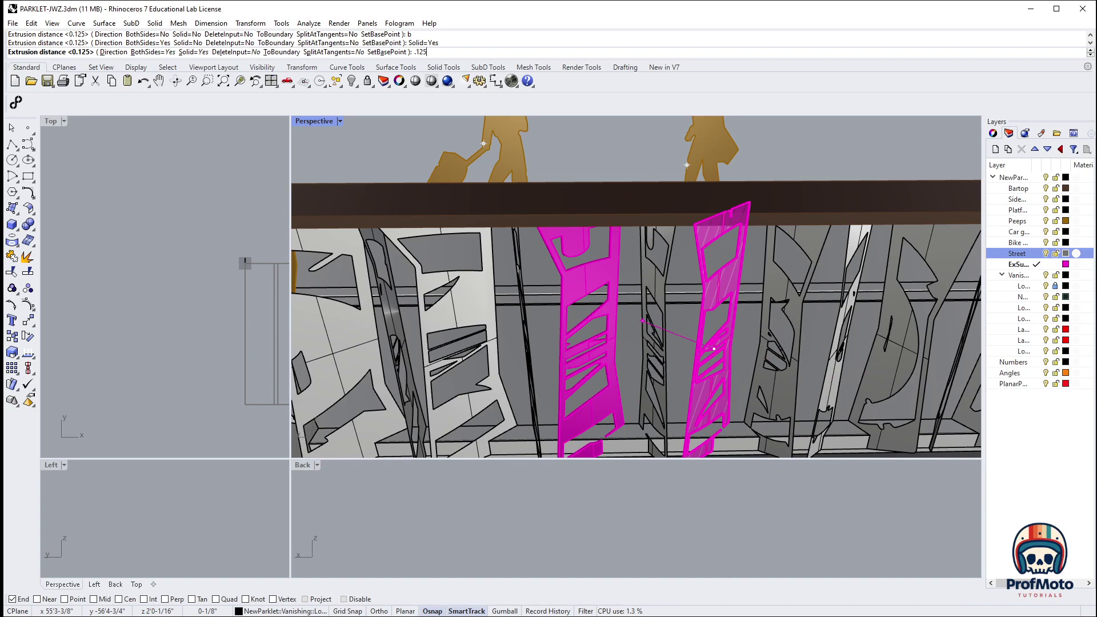
pyautogui.press('Return')
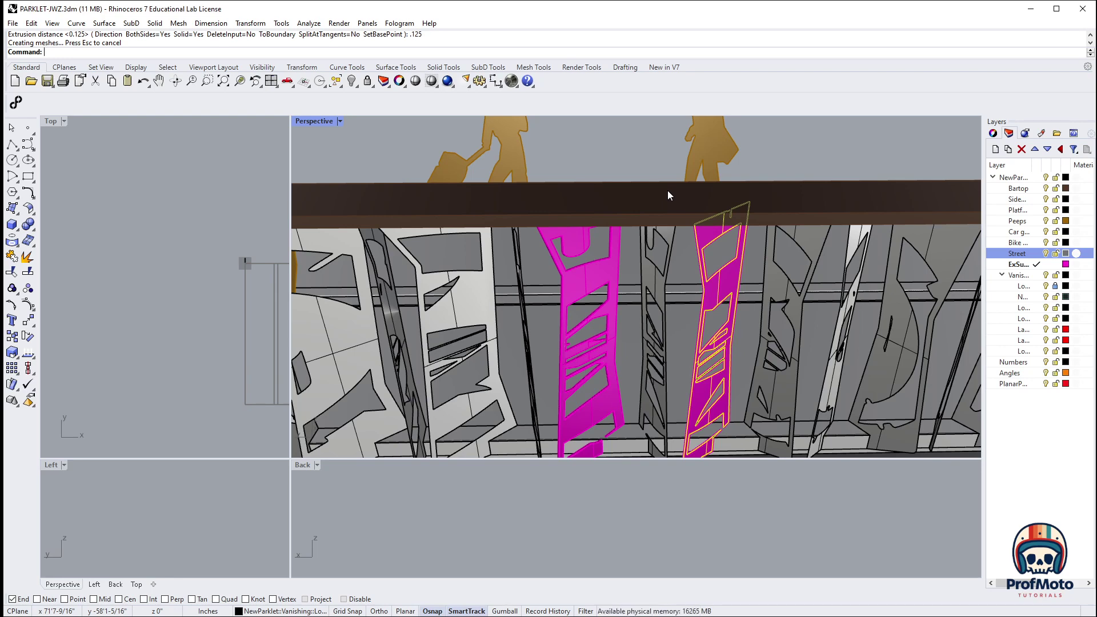
# Step: Deselect the thickened panel, reframe the parklet from above, and select the brown bar top
pyautogui.click(623, 153)
pyautogui.moveTo(430, 194); pyautogui.dragTo(851, 286, button='right')
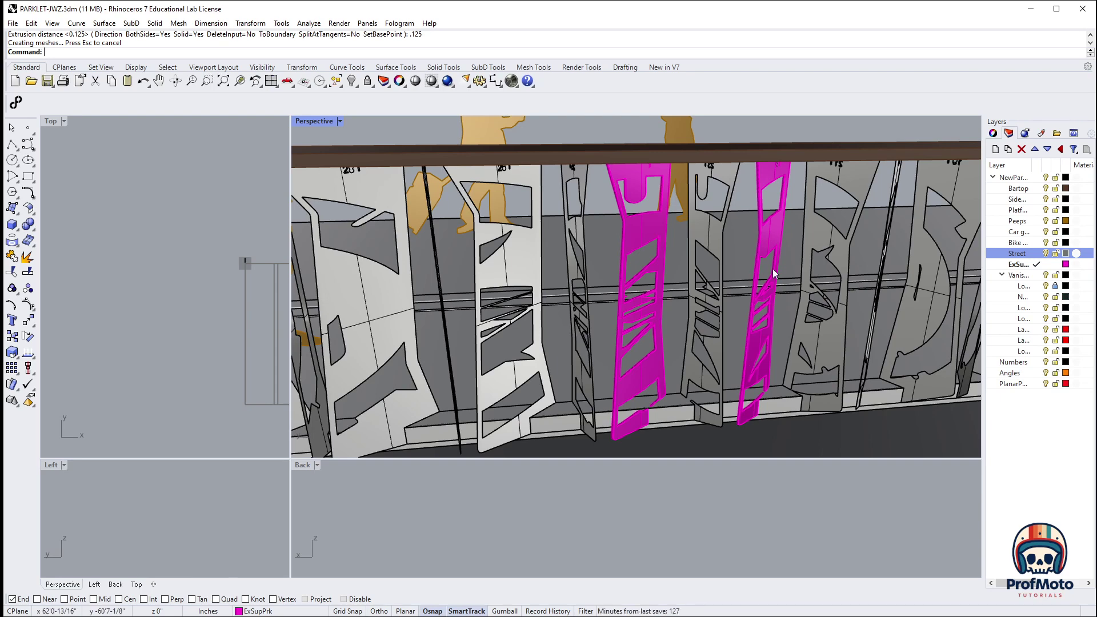
pyautogui.scroll(-5, 782, 262)
pyautogui.scroll(-2, 786, 265)
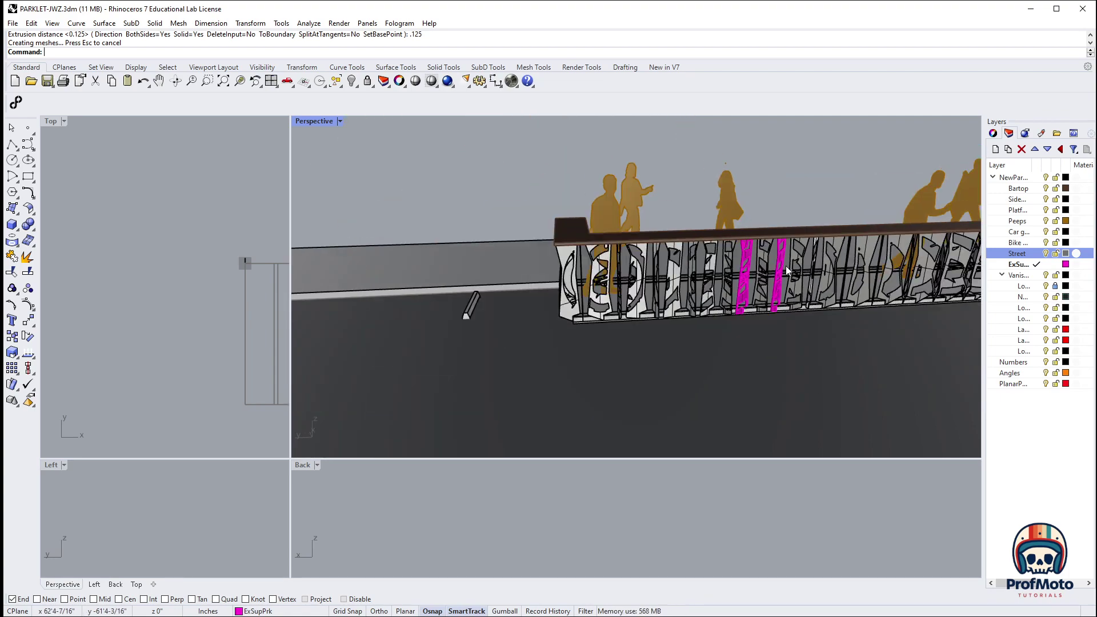
pyautogui.moveTo(737, 253); pyautogui.dragTo(776, 295, button='right')
pyautogui.scroll(4, 778, 295)
pyautogui.scroll(3, 686, 257)
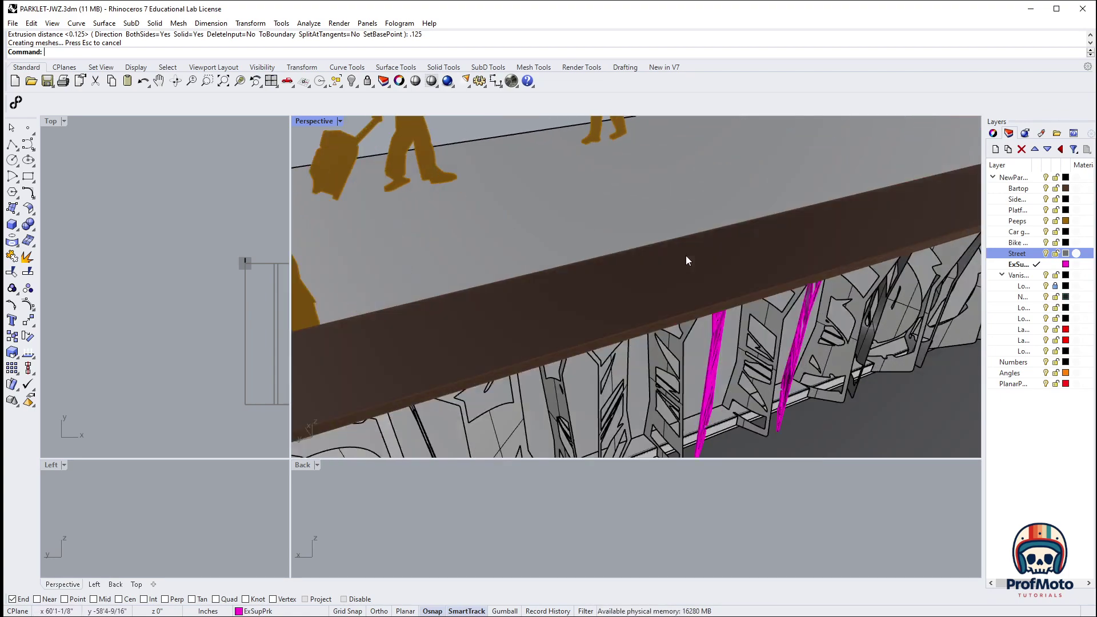
pyautogui.click(685, 257)
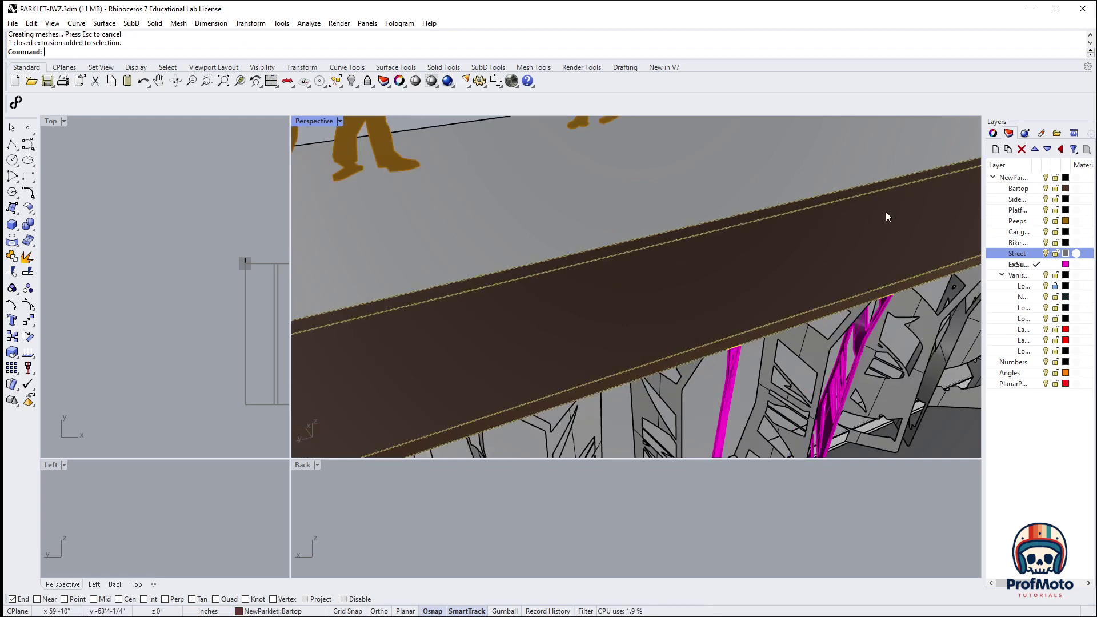
# Step: Show the bar top's Material properties and switch Perspective to Rendered display
pyautogui.click(992, 134)
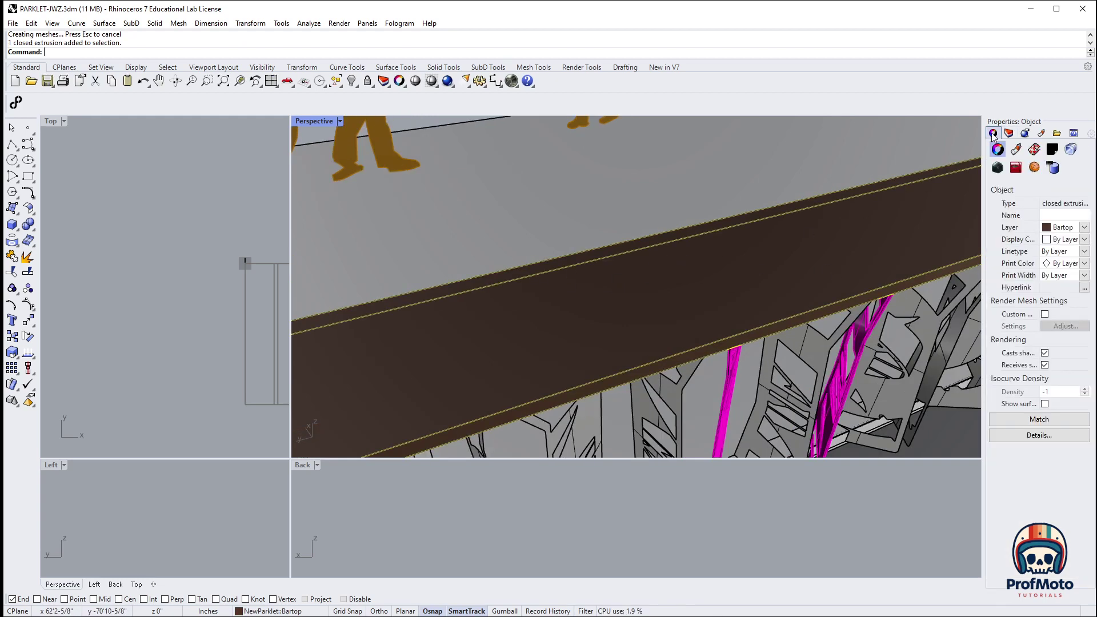
pyautogui.click(1015, 149)
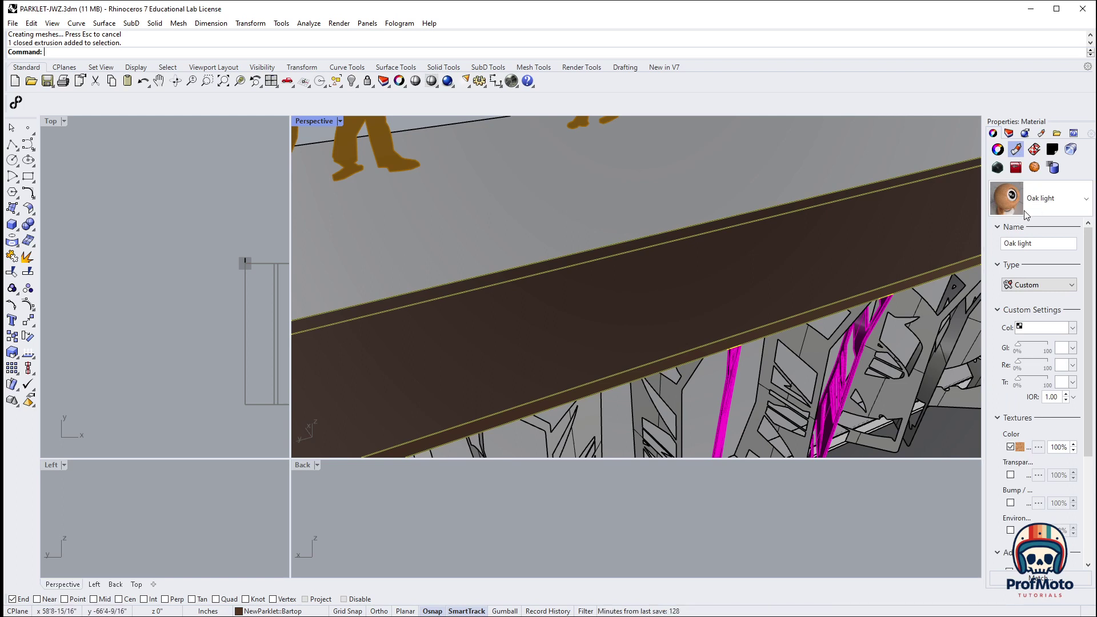
pyautogui.click(306, 123)
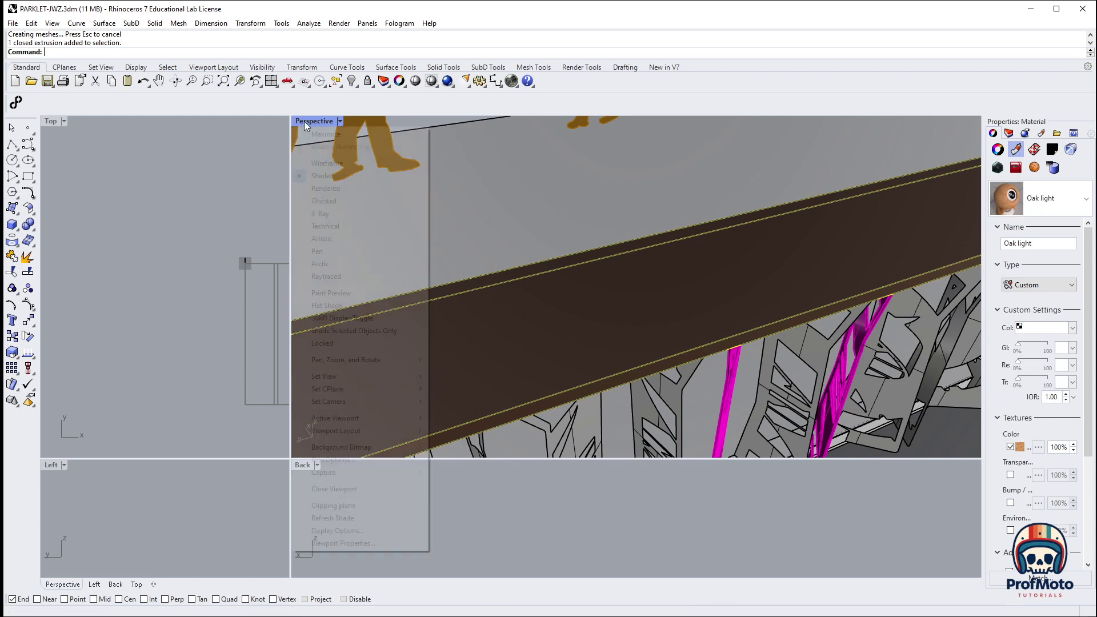
pyautogui.click(325, 189)
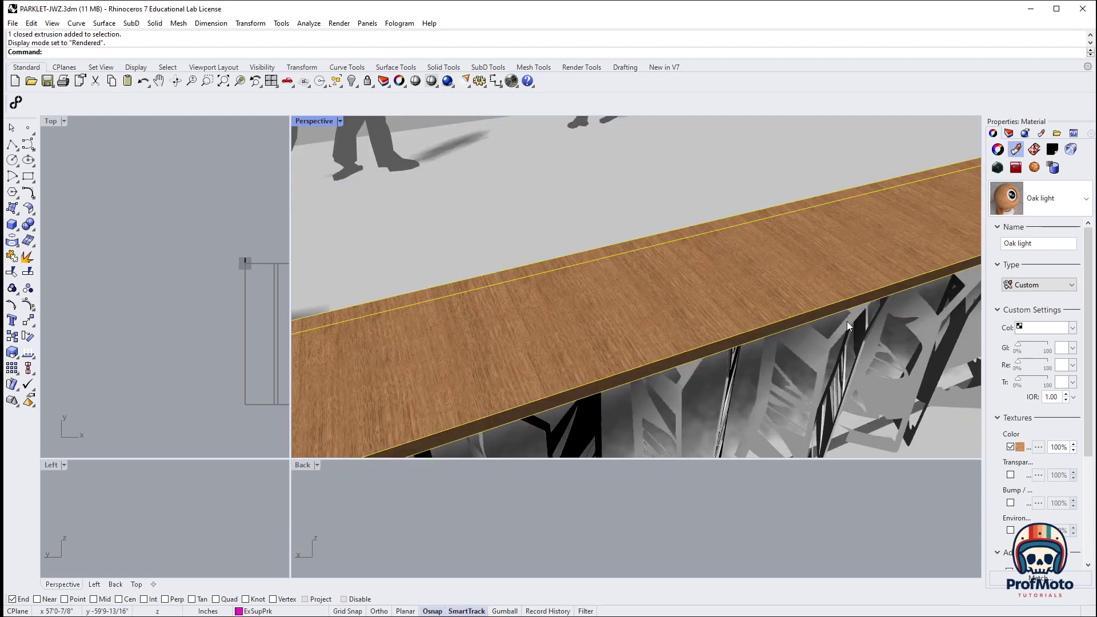
# Step: Set the Oak light wood texture's mapping size X to 24 (2'-0")
pyautogui.click(1072, 328)
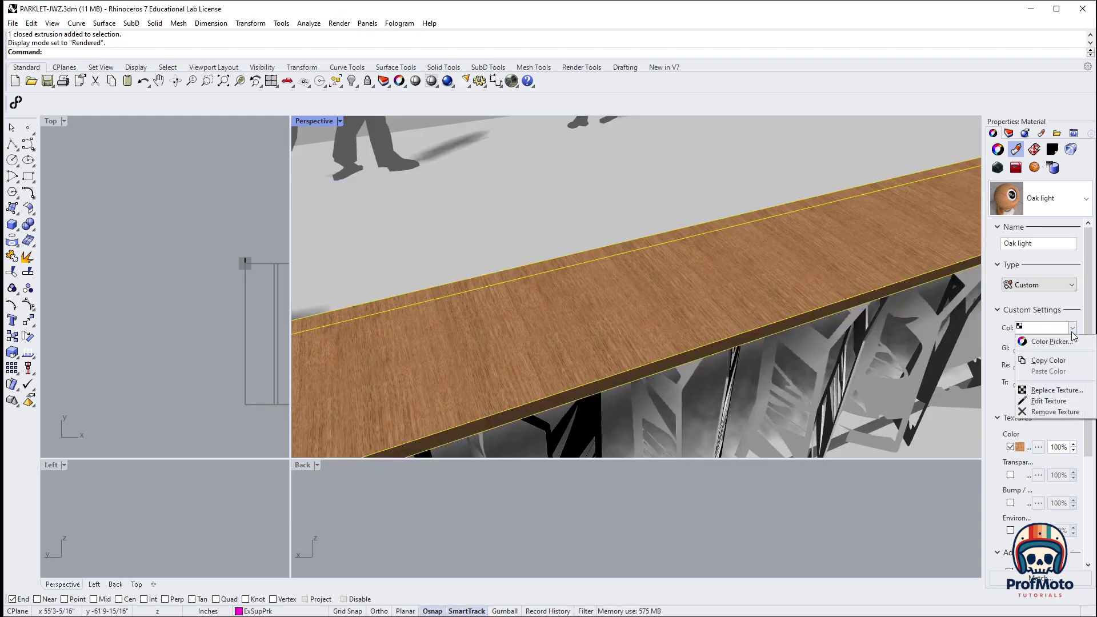
pyautogui.click(1059, 402)
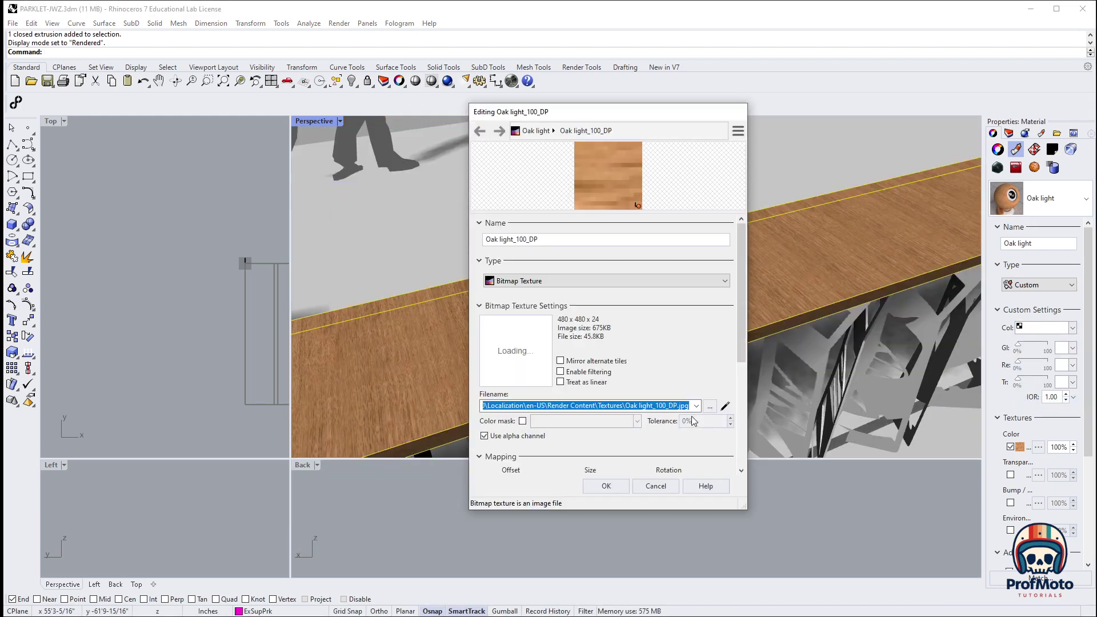
pyautogui.scroll(-5, 598, 400)
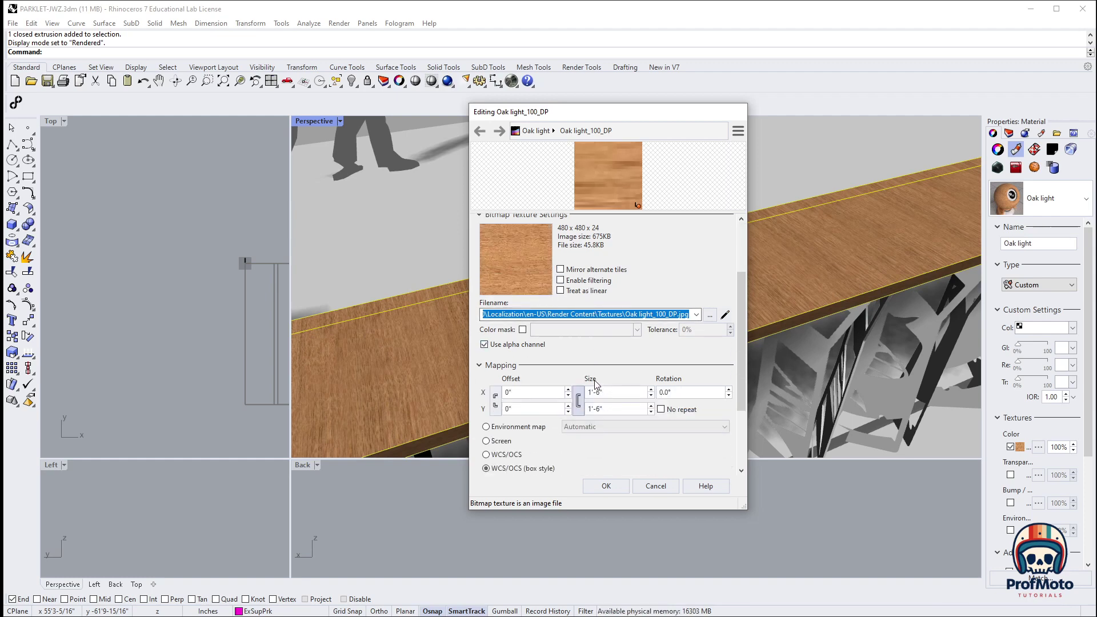
pyautogui.click(609, 324)
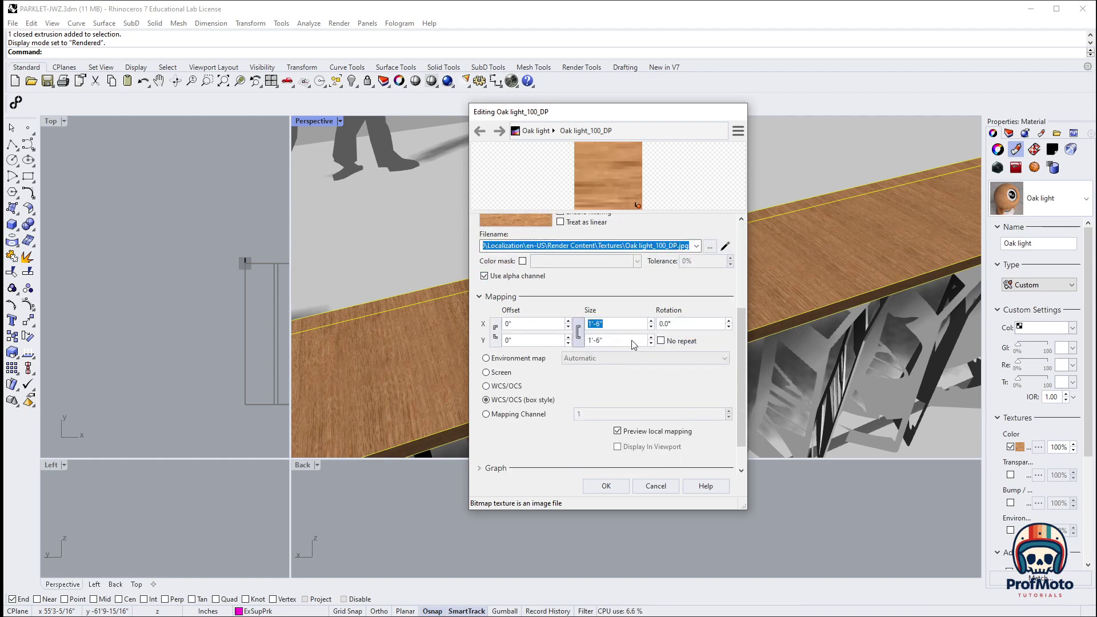
pyautogui.write('24')
pyautogui.press('Return')
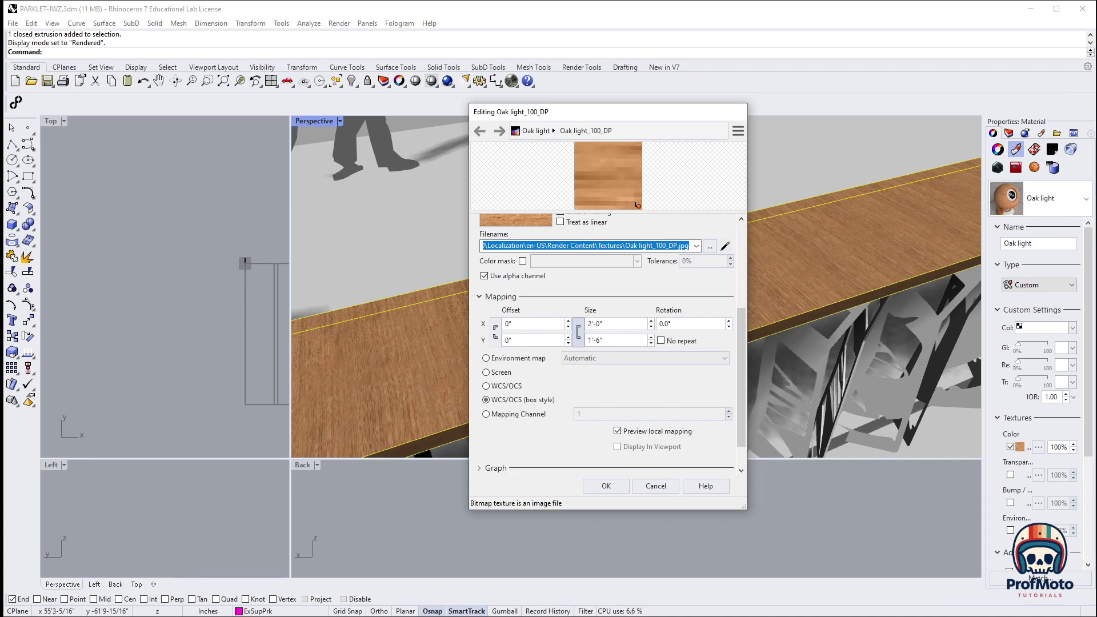
pyautogui.click(606, 485)
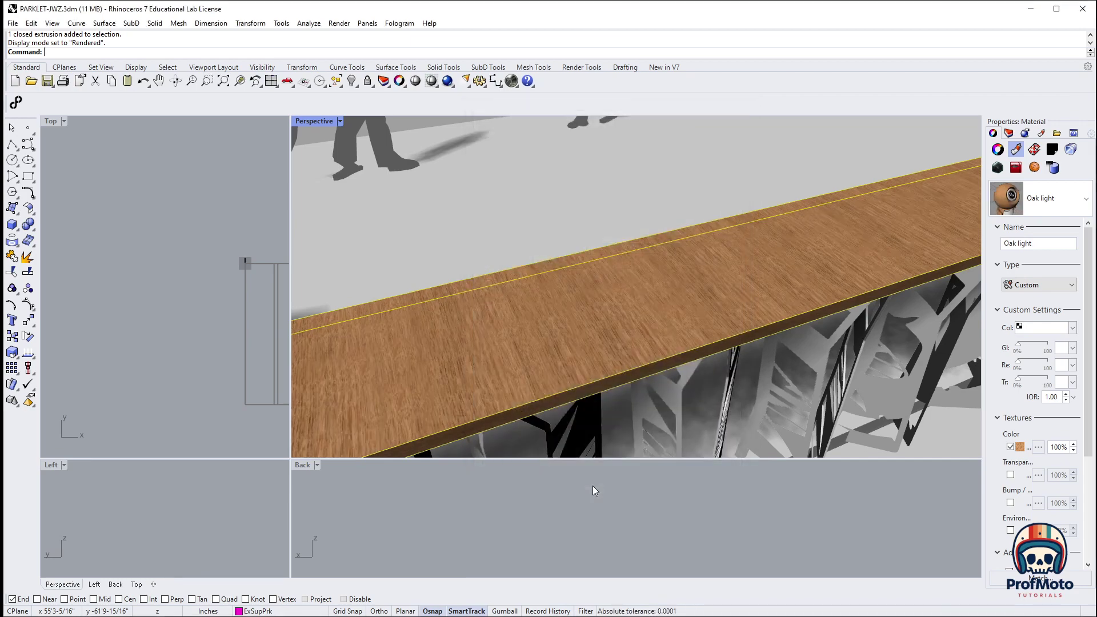
# Step: Set Perspective to Shaded and orbit to show the whole parklet along a diagonal sidewalk
pyautogui.scroll(5, 643, 348)
pyautogui.moveTo(657, 346)
pyautogui.mouseDown(button='right')
pyautogui.moveTo(668, 331)
pyautogui.moveTo(641, 343)
pyautogui.moveTo(480, 345)
pyautogui.moveTo(664, 342)
pyautogui.mouseUp(button='right')
pyautogui.scroll(-5, 666, 340)
pyautogui.moveTo(760, 332)
pyautogui.mouseDown(button='right')
pyautogui.moveTo(757, 268)
pyautogui.moveTo(764, 330)
pyautogui.moveTo(709, 317)
pyautogui.moveTo(759, 320)
pyautogui.mouseUp(button='right')
pyautogui.scroll(-5, 759, 320)
pyautogui.scroll(2, 756, 318)
pyautogui.click(311, 122)
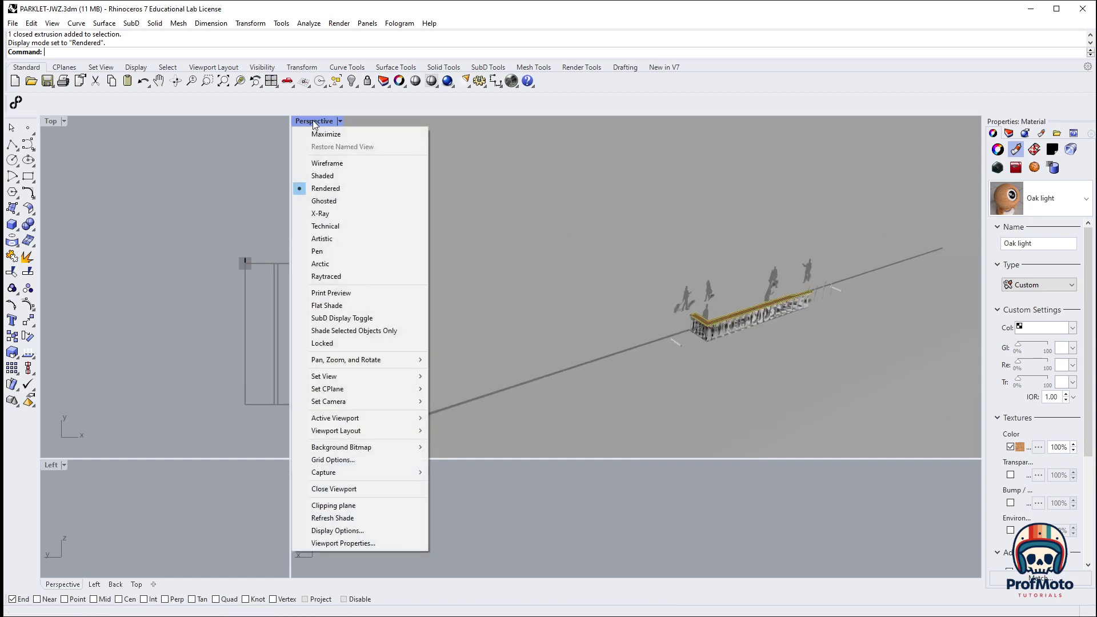
pyautogui.click(320, 176)
pyautogui.moveTo(759, 326)
pyautogui.mouseDown(button='right')
pyautogui.moveTo(869, 326)
pyautogui.moveTo(851, 314)
pyautogui.mouseUp(button='right')
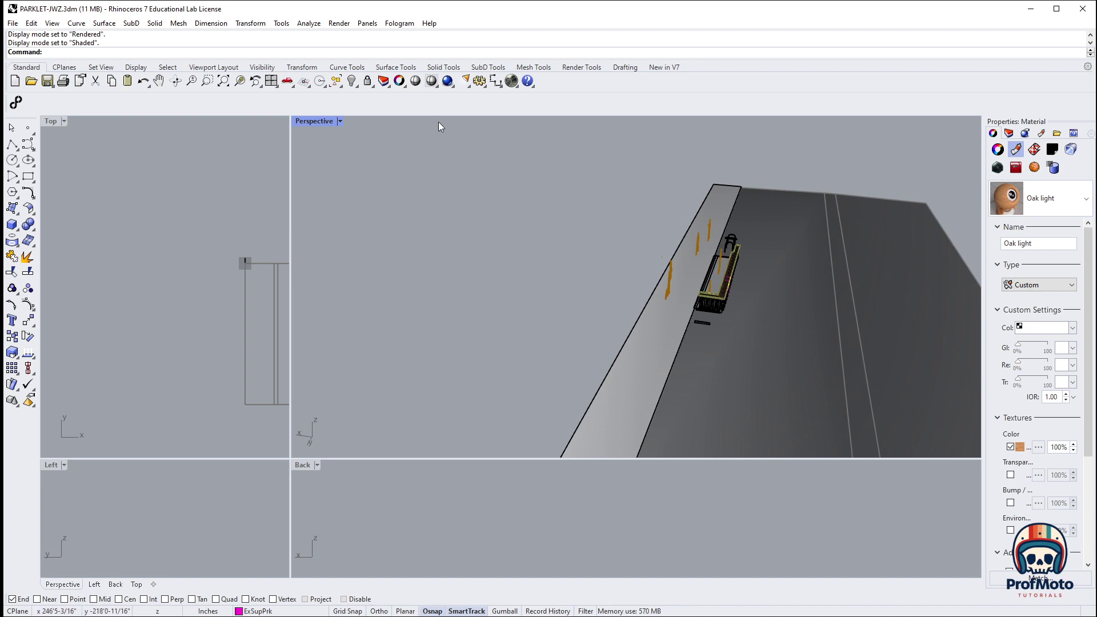
# Step: Select all curve objects from the Edit menu, then clear the selection
pyautogui.click(31, 24)
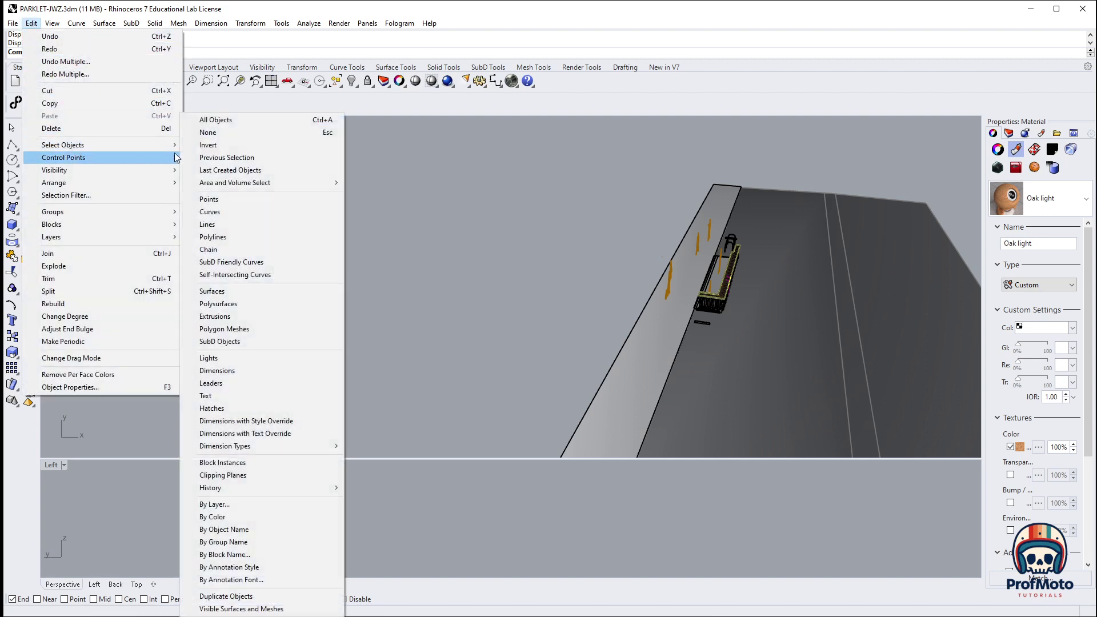
pyautogui.click(229, 211)
pyautogui.click(581, 230)
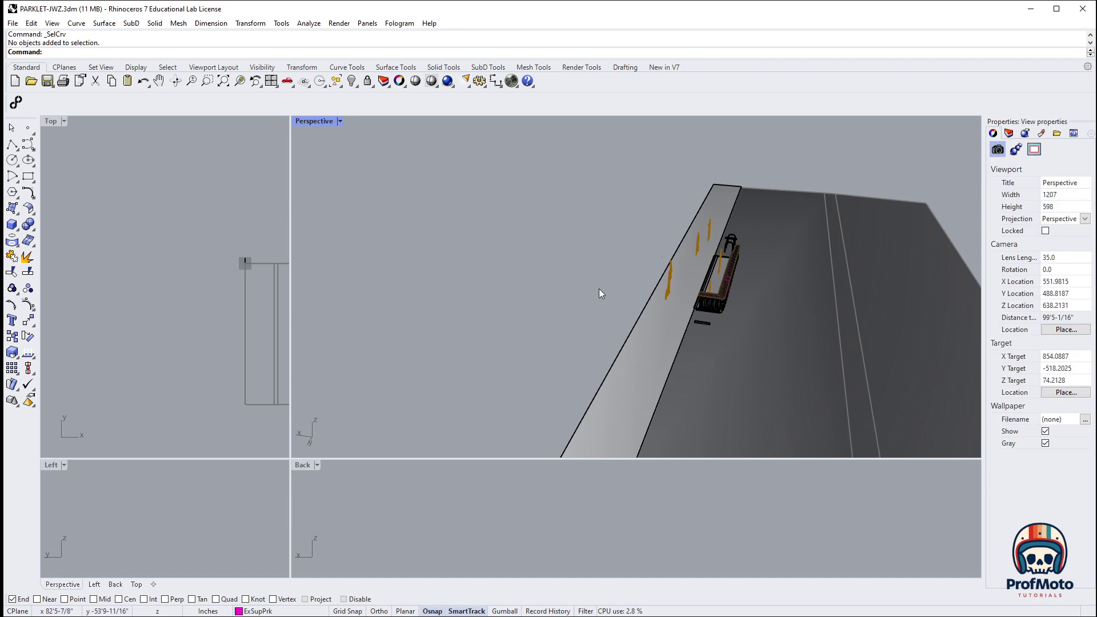
# Step: Window-select the street model and zoom in on the people cutouts along the bartop
pyautogui.moveTo(598, 298); pyautogui.dragTo(795, 246, button='right')
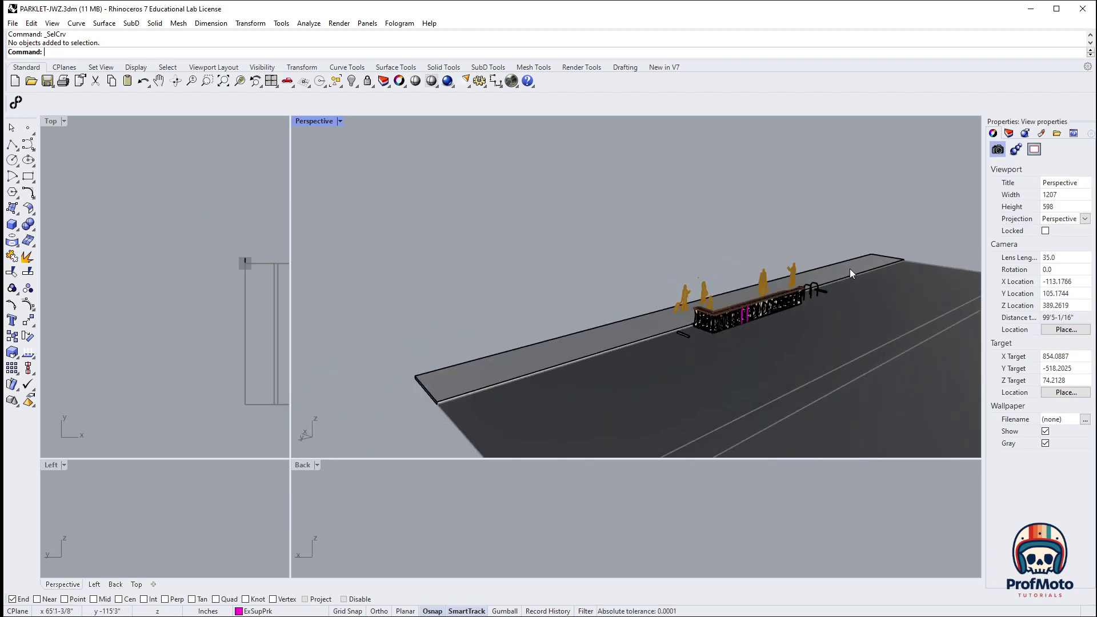
pyautogui.scroll(-5, 850, 273)
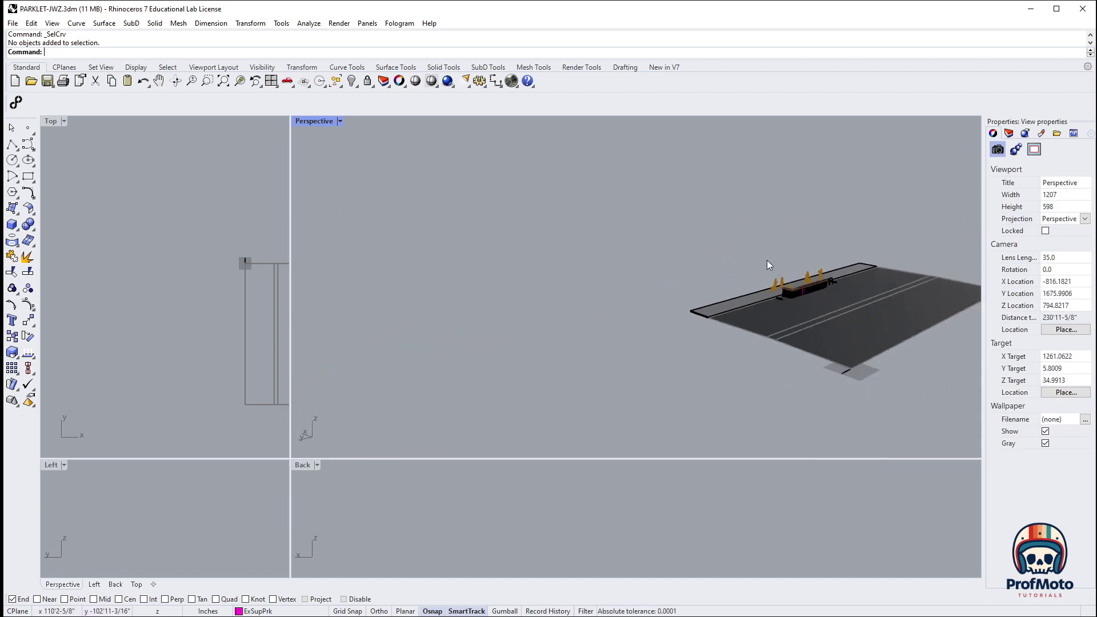
pyautogui.moveTo(735, 269); pyautogui.dragTo(783, 291, button='right')
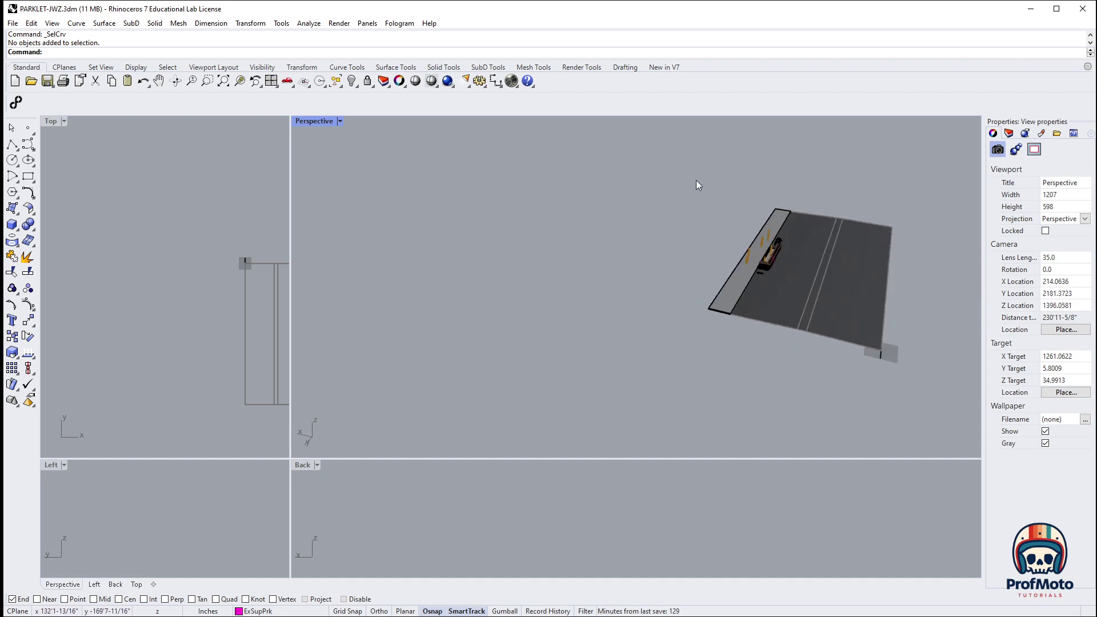
pyautogui.moveTo(649, 170); pyautogui.dragTo(885, 350)
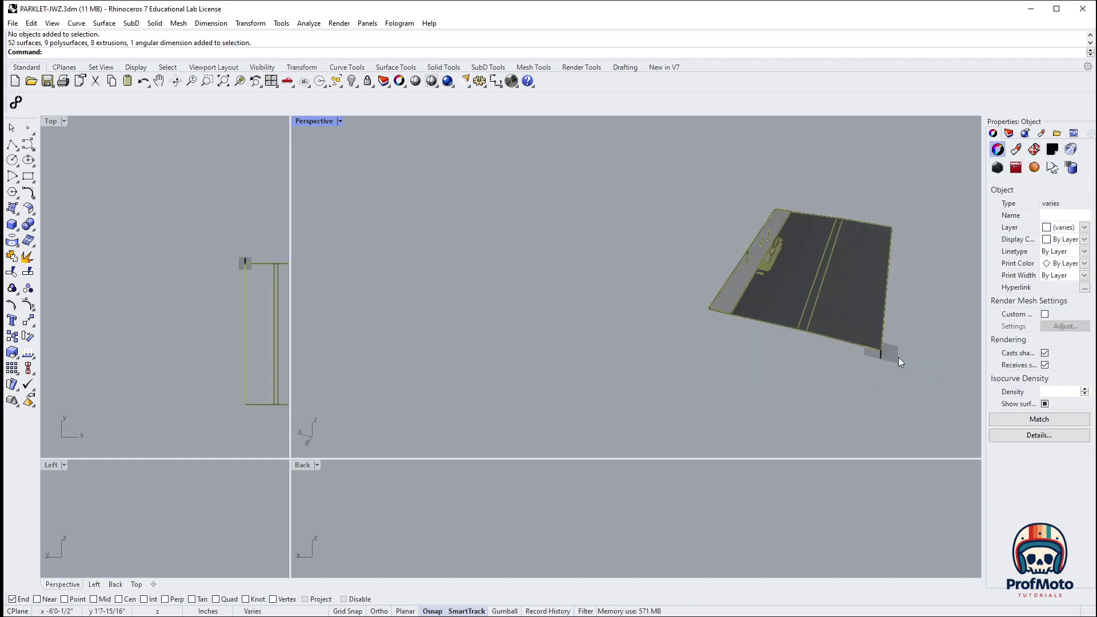
pyautogui.scroll(5, 900, 359)
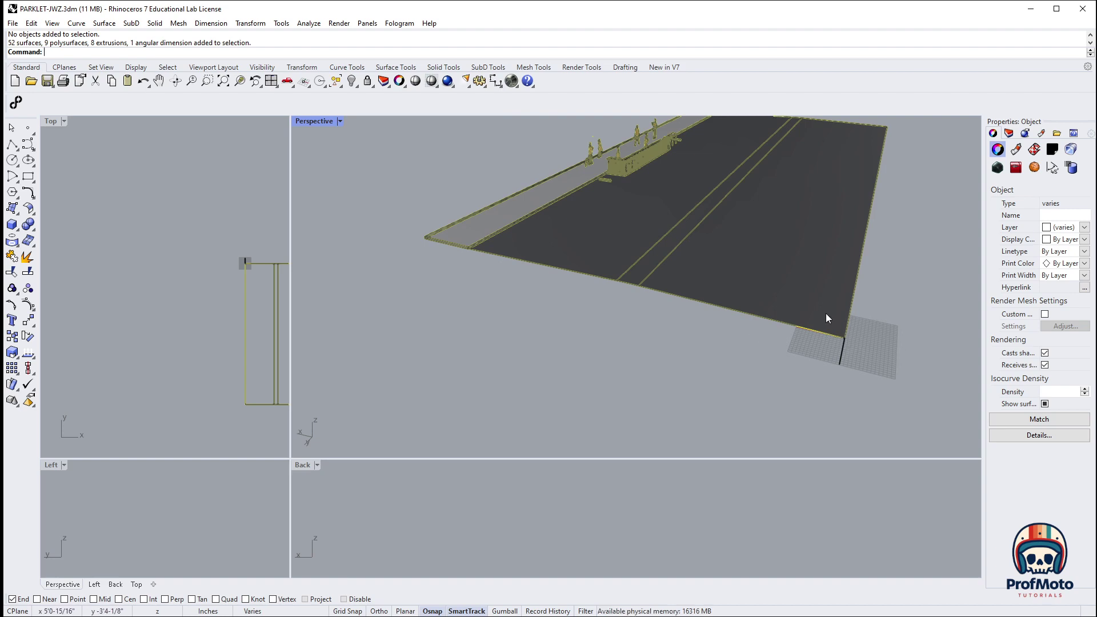
pyautogui.moveTo(840, 311); pyautogui.dragTo(722, 273, button='right')
pyautogui.scroll(10, 800, 145)
# Step: Delete one people cutout surface on the Peeps layer and reframe the parklet
pyautogui.press('Escape')
pyautogui.click(758, 182)
pyautogui.scroll(5, 771, 181)
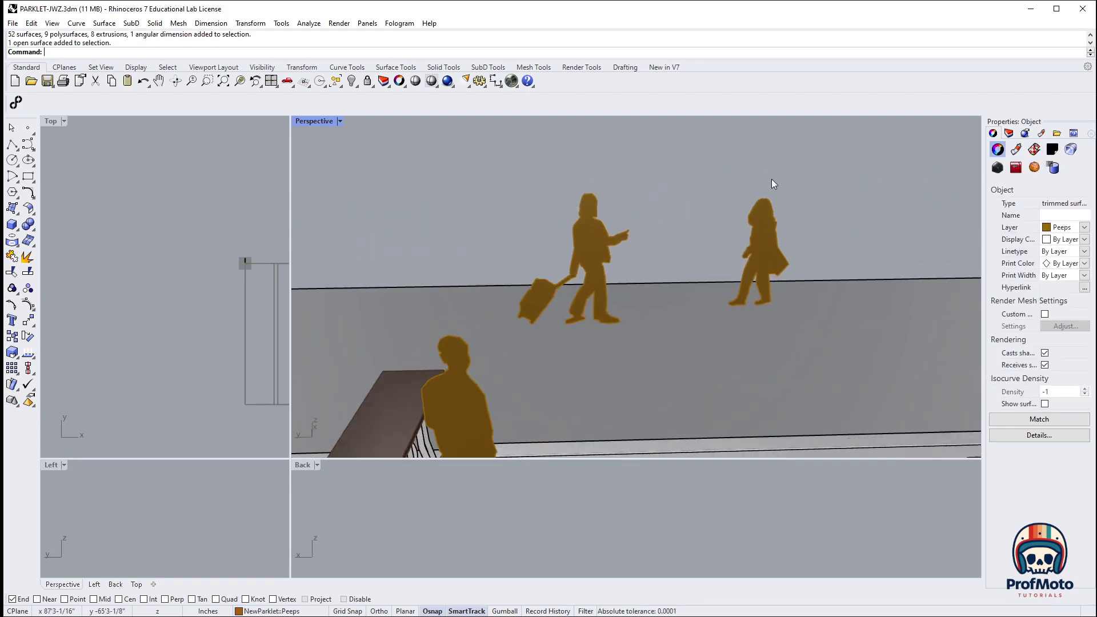
pyautogui.press('Delete')
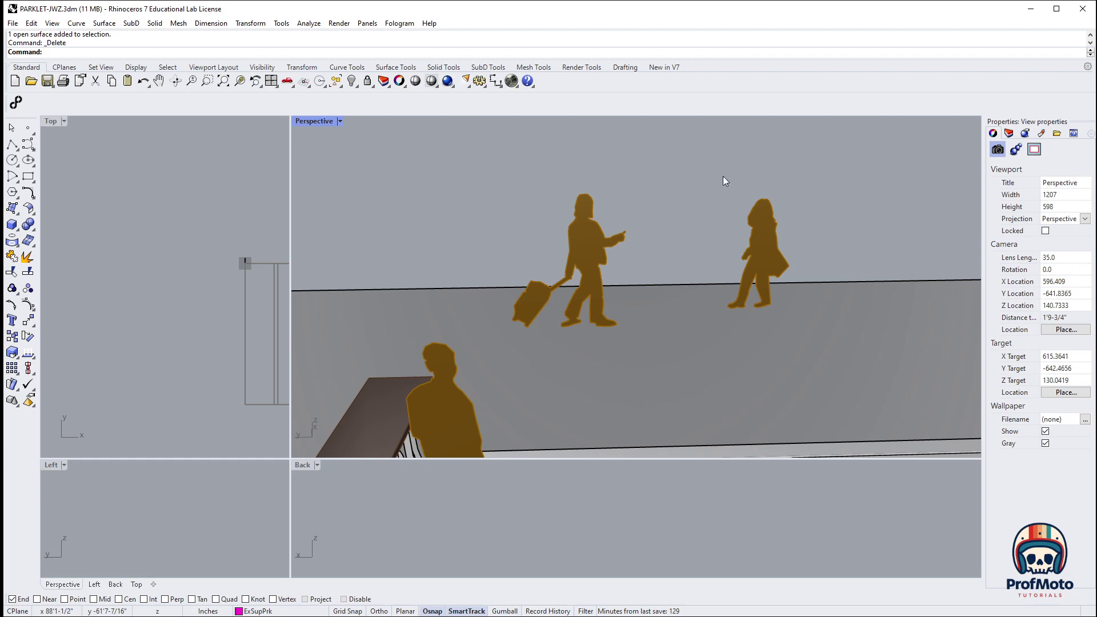
pyautogui.scroll(-15, 700, 187)
pyautogui.scroll(-5, 676, 190)
pyautogui.moveTo(676, 190); pyautogui.dragTo(704, 239, button='right')
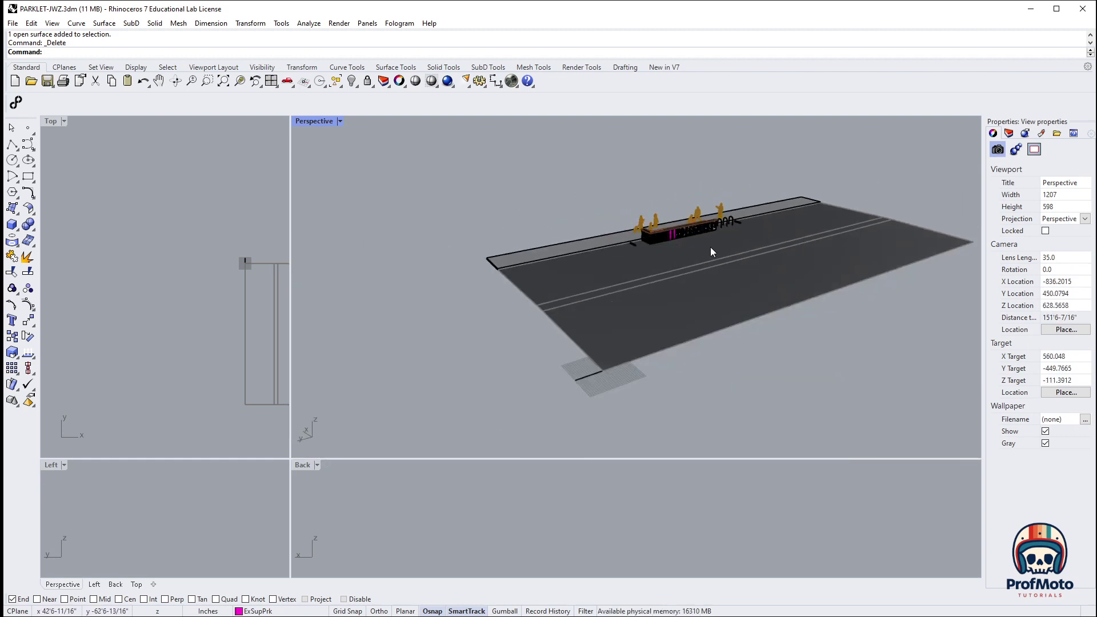
pyautogui.scroll(10, 693, 224)
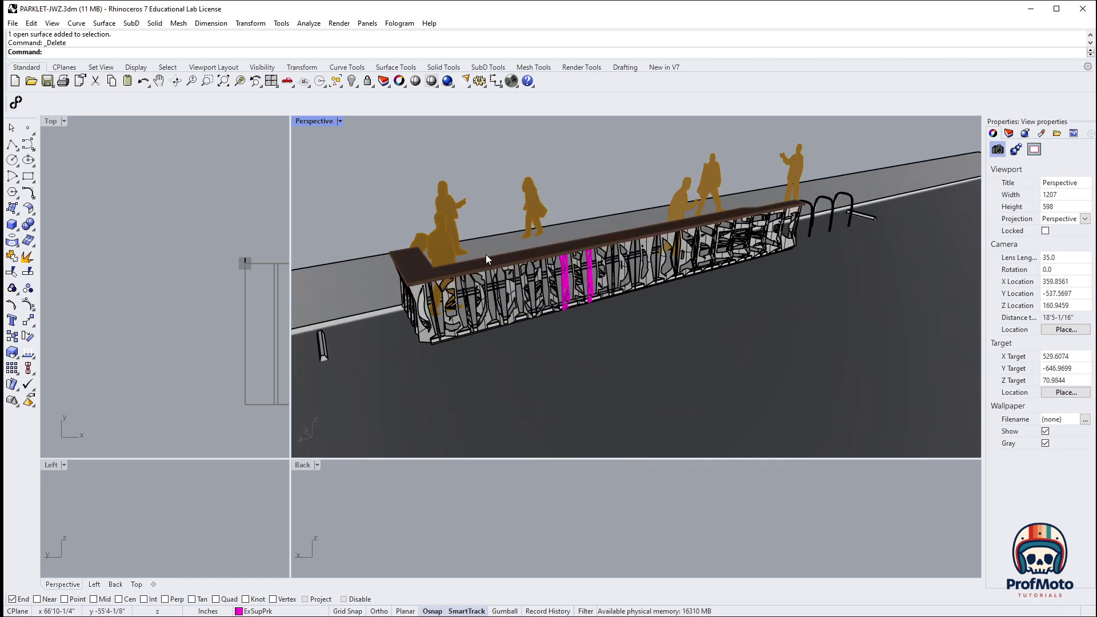
# Step: Select the louver panel, bartop railing and a bike rack in turn to check their layers
pyautogui.click(405, 273)
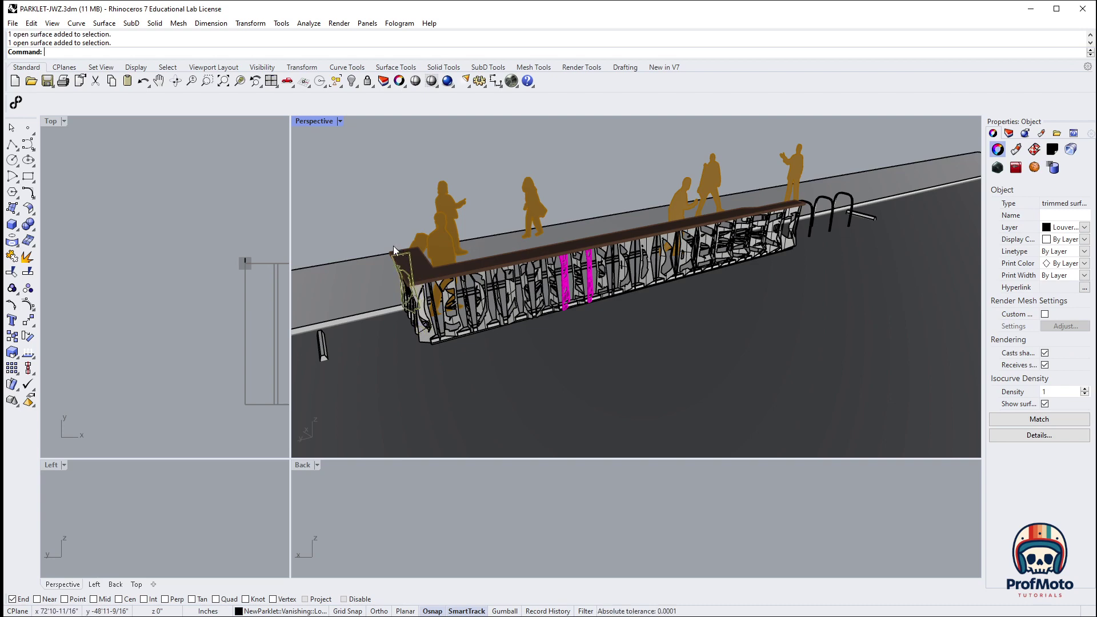
pyautogui.moveTo(393, 246); pyautogui.dragTo(405, 197, button='right')
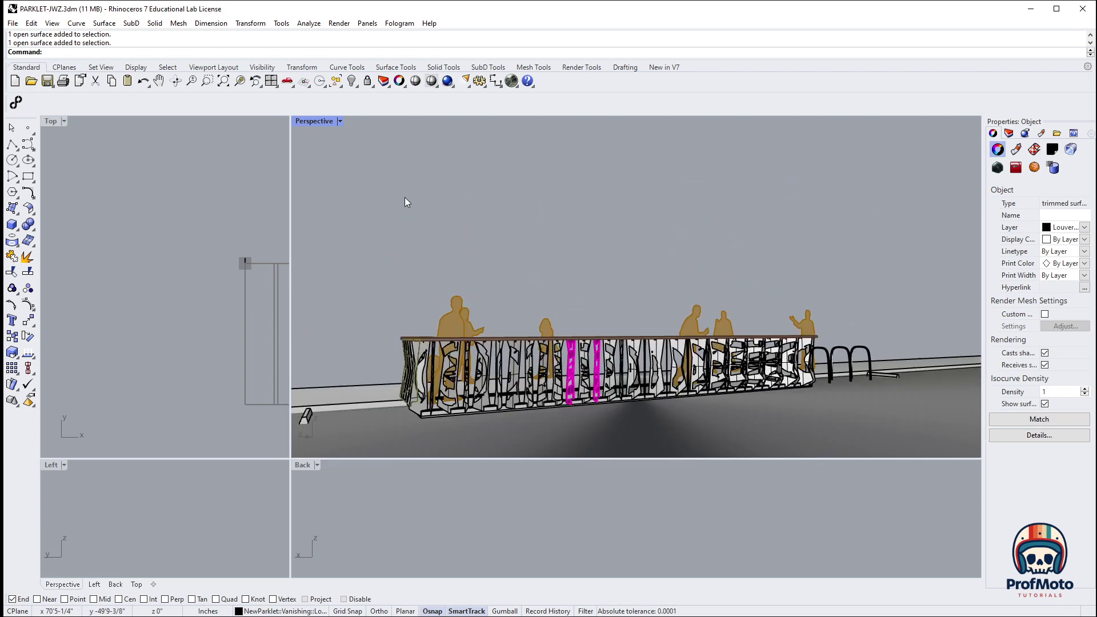
pyautogui.click(427, 343)
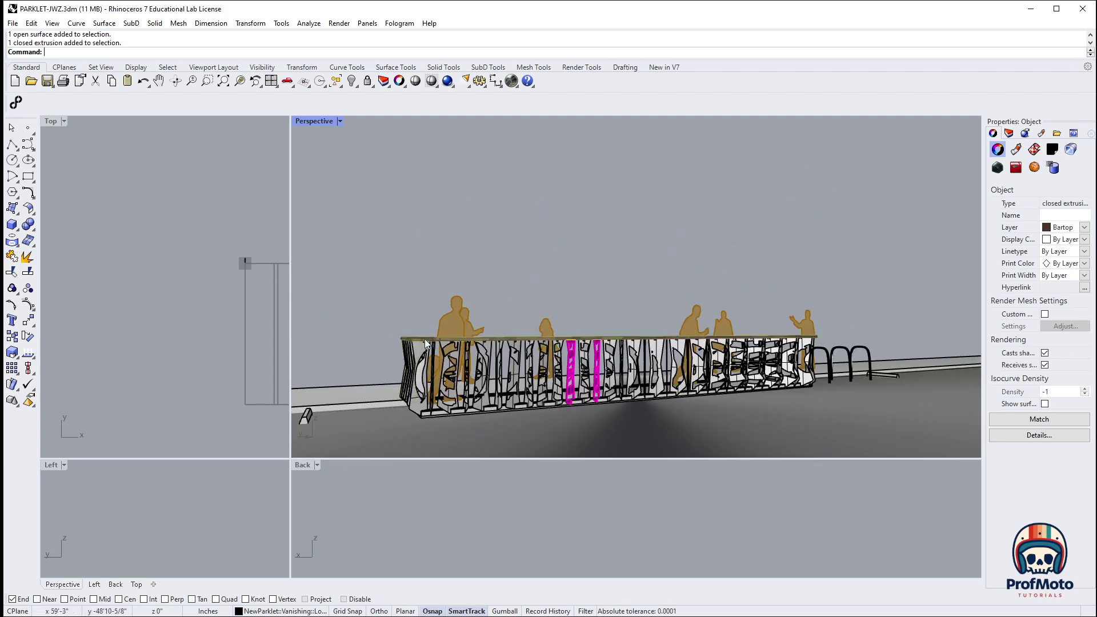
pyautogui.click(684, 299)
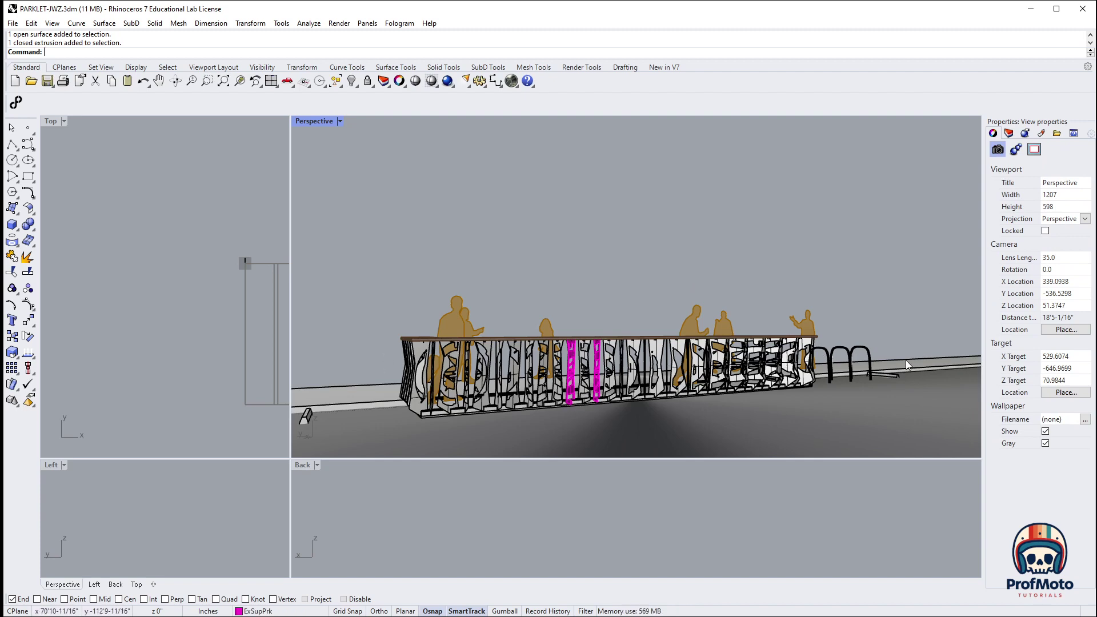
pyautogui.click(865, 349)
pyautogui.scroll(5, 865, 349)
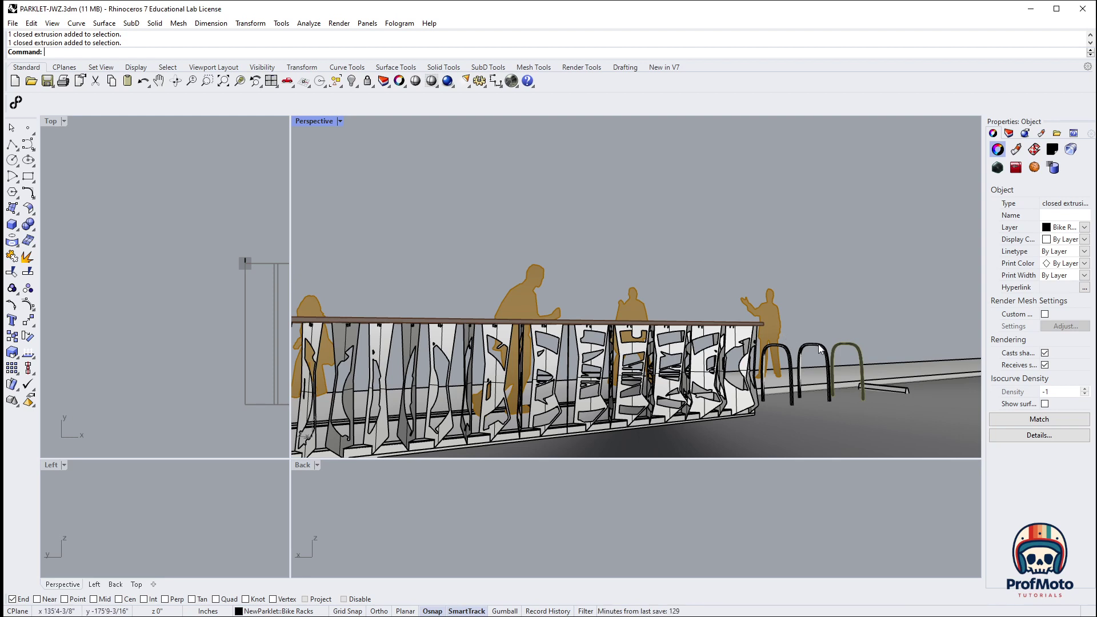
pyautogui.moveTo(789, 354); pyautogui.dragTo(671, 340, button='right')
pyautogui.scroll(-5, 634, 362)
# Step: Select the entire street and parklet model with a crossing window
pyautogui.click(808, 221)
pyautogui.moveTo(809, 190); pyautogui.dragTo(468, 422)
pyautogui.moveTo(523, 417); pyautogui.dragTo(371, 202, button='right')
pyautogui.scroll(5, 370, 202)
# Step: Export the selection as parklet-UE5-mat.fbx to Model Export with Map Rhino Z to FBX Y off
pyautogui.click(13, 24)
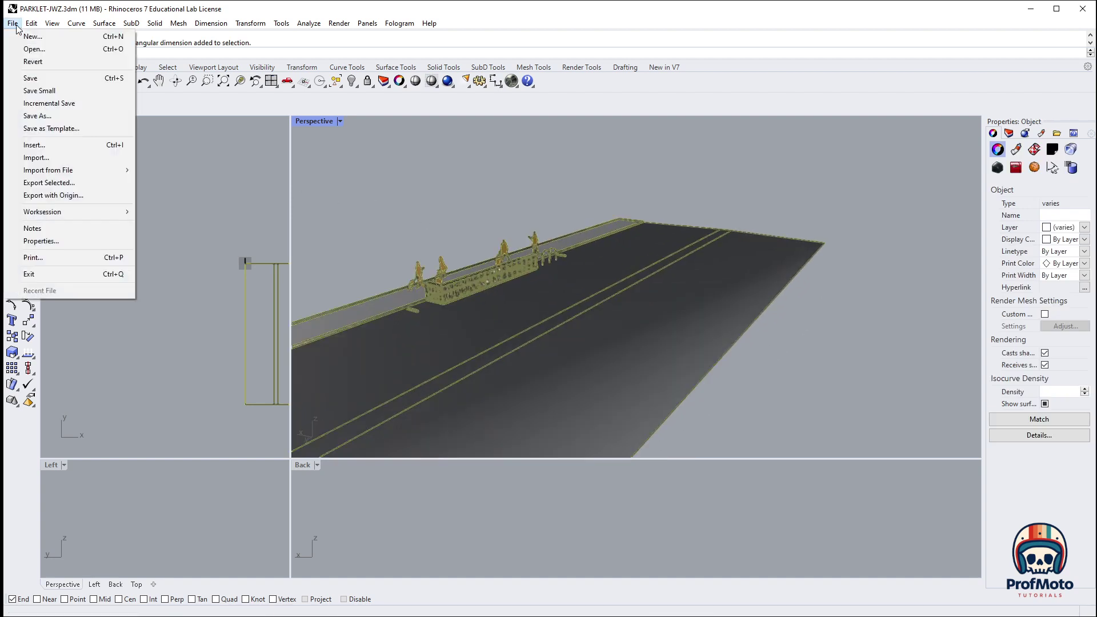
pyautogui.click(49, 183)
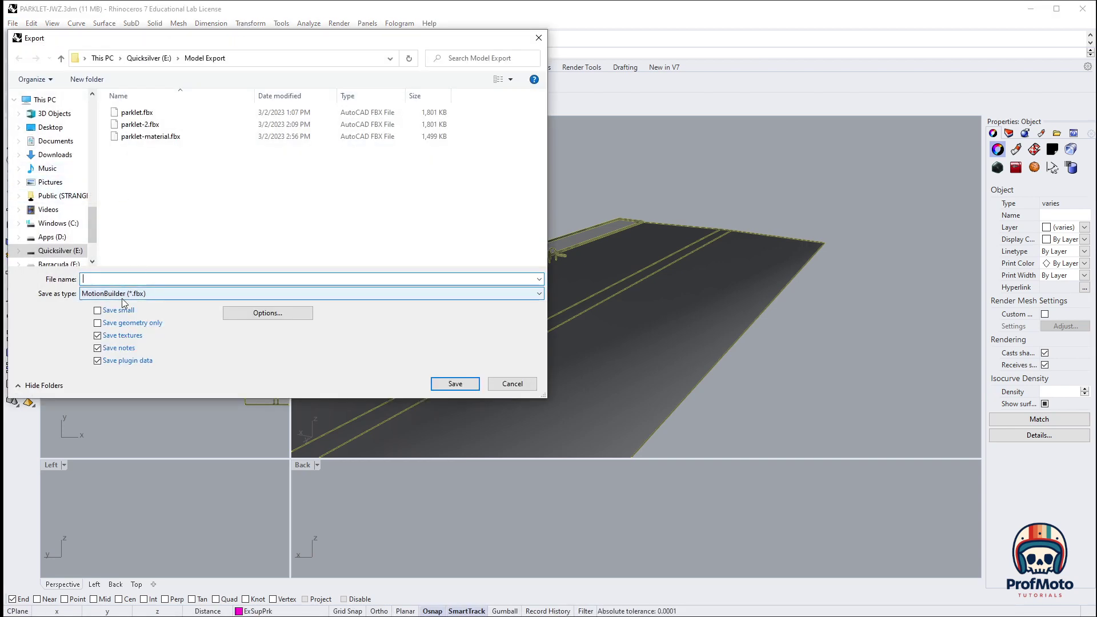
pyautogui.write('parklet-')
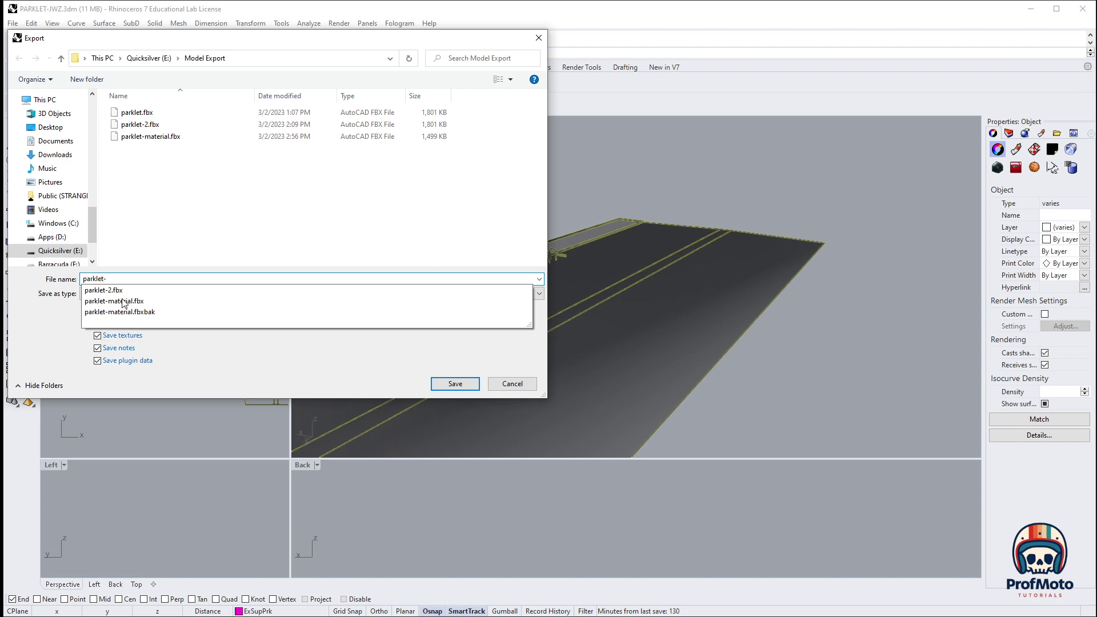
pyautogui.write('U')
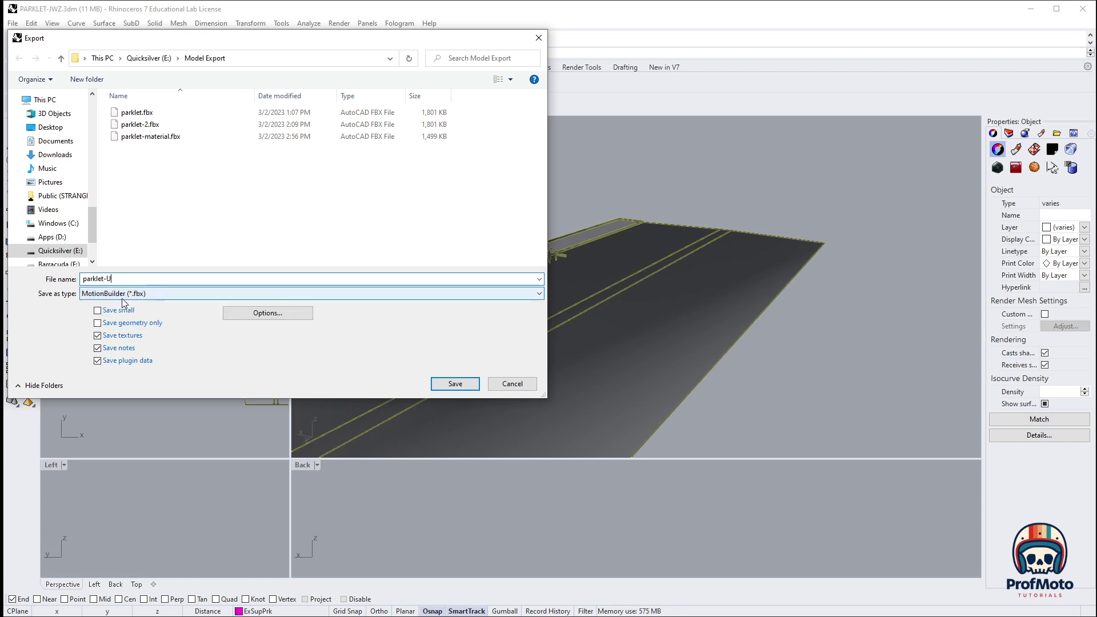
pyautogui.write('E5-mat')
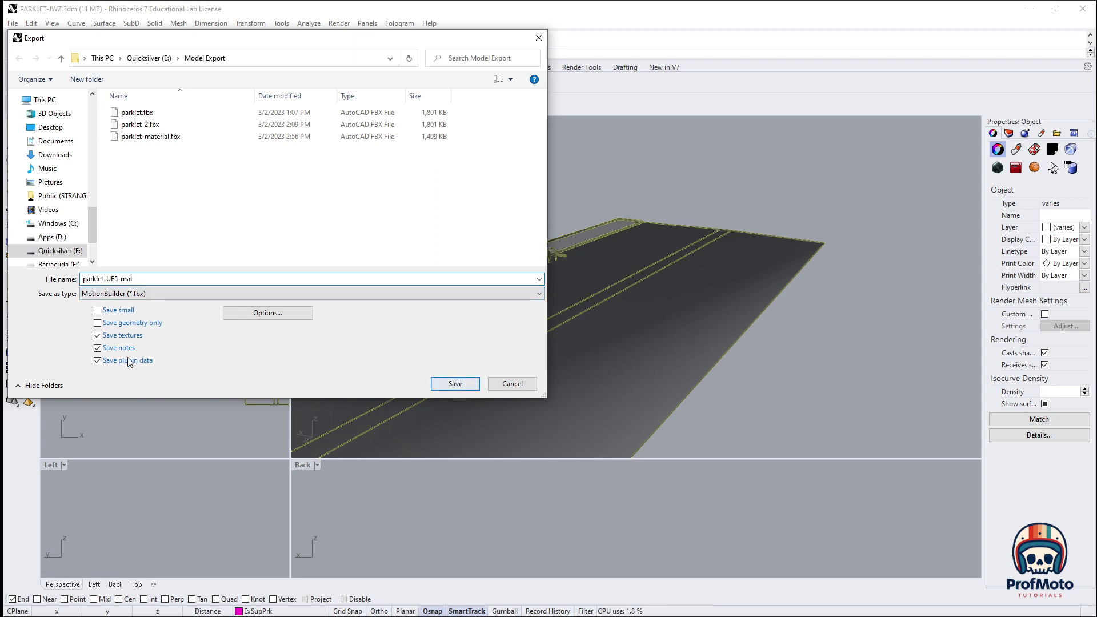
pyautogui.click(456, 384)
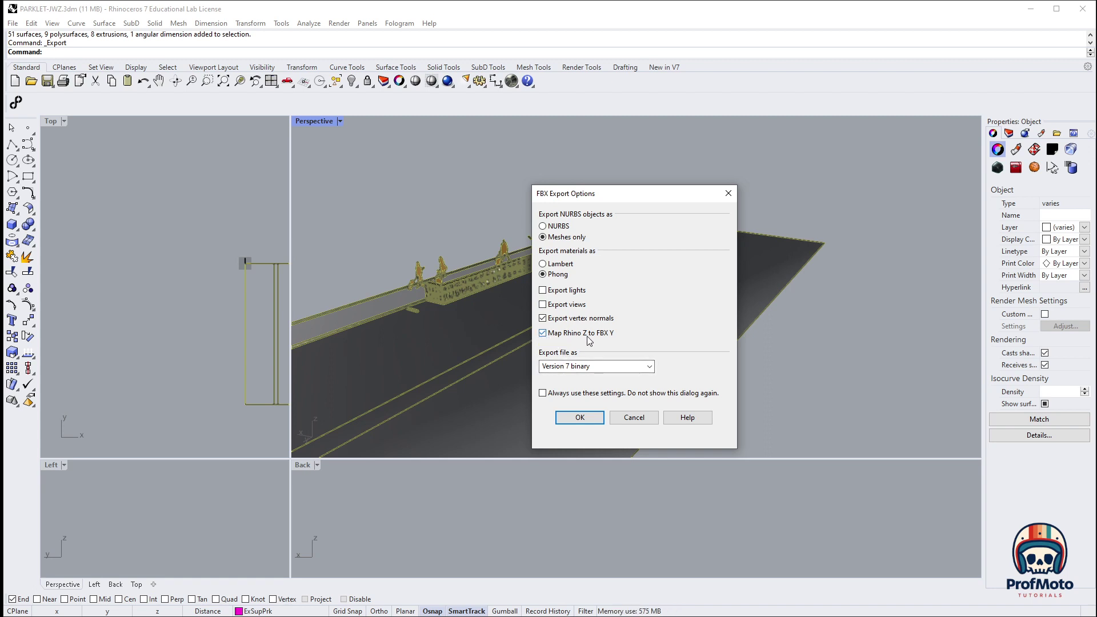
pyautogui.click(547, 336)
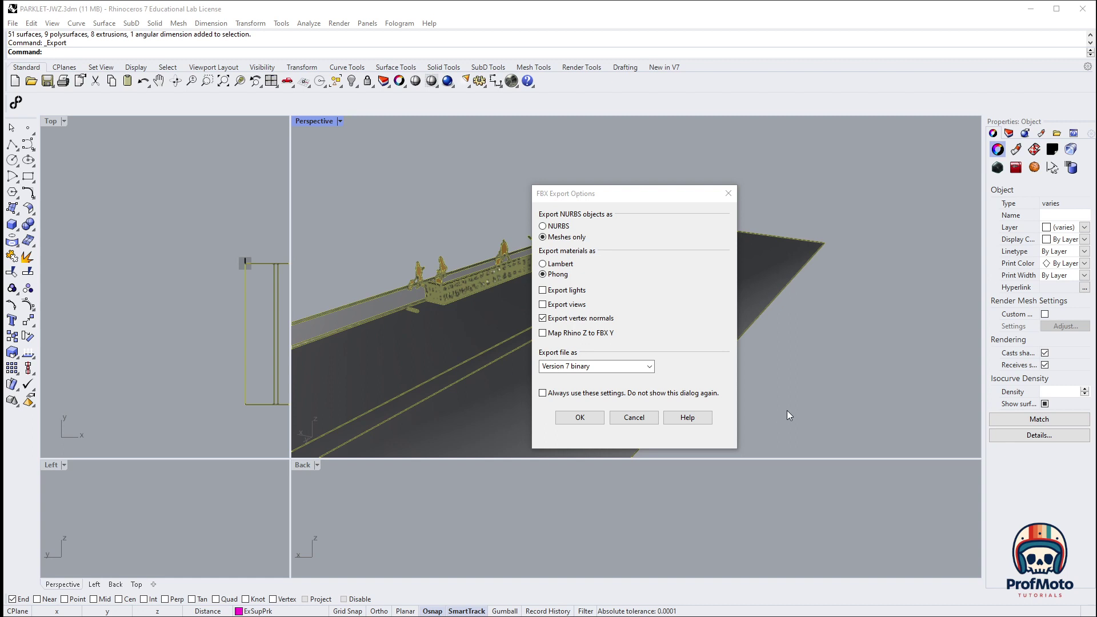
pyautogui.click(579, 417)
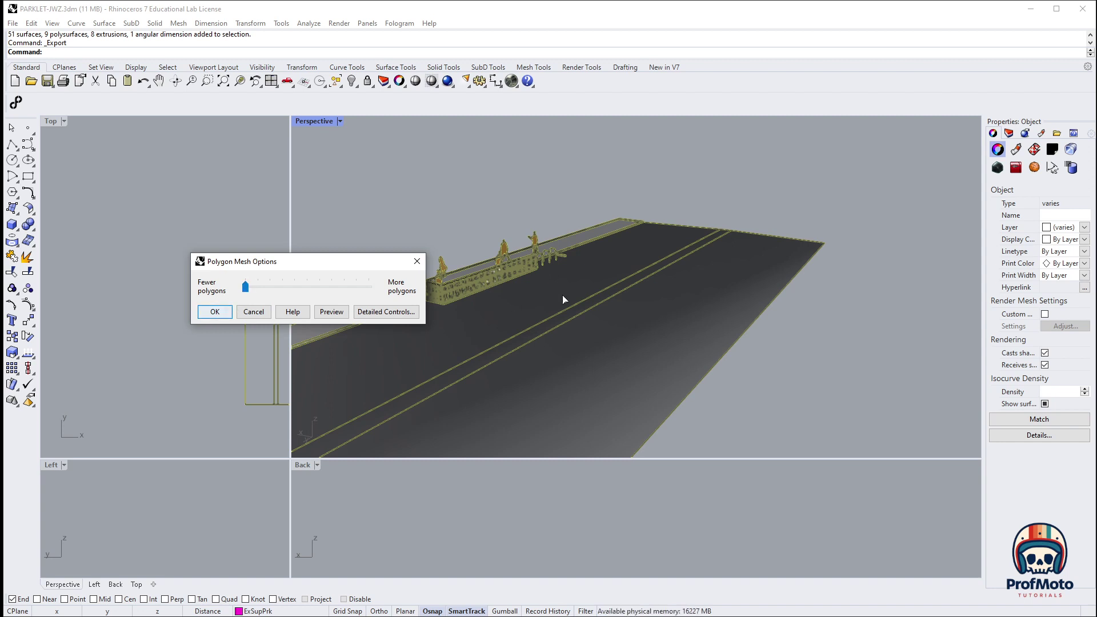
pyautogui.scroll(3, 542, 269)
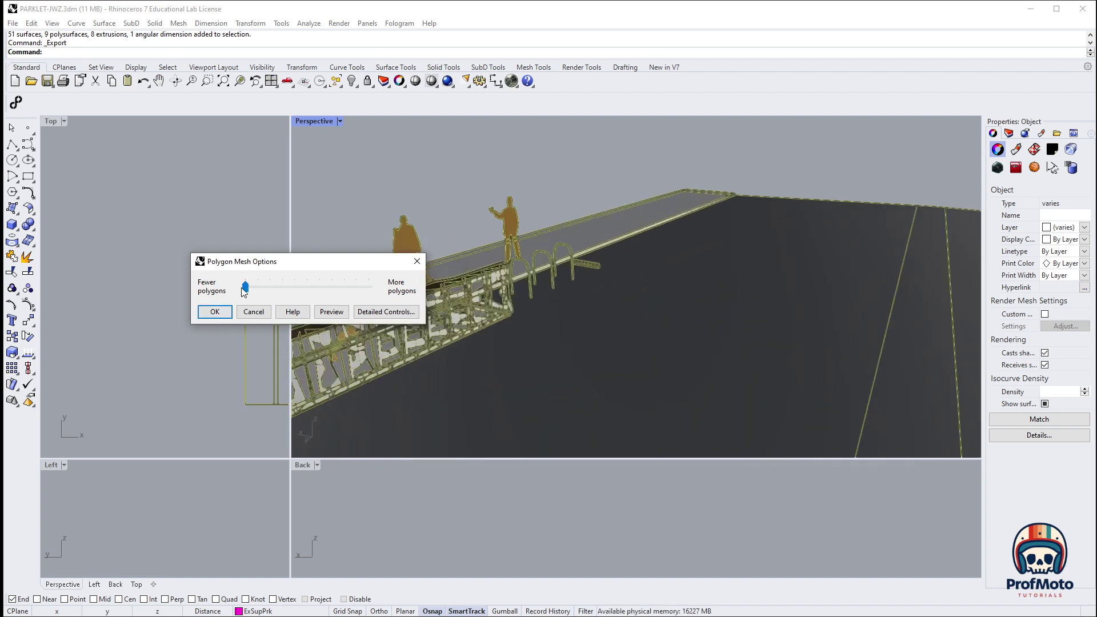
pyautogui.click(213, 312)
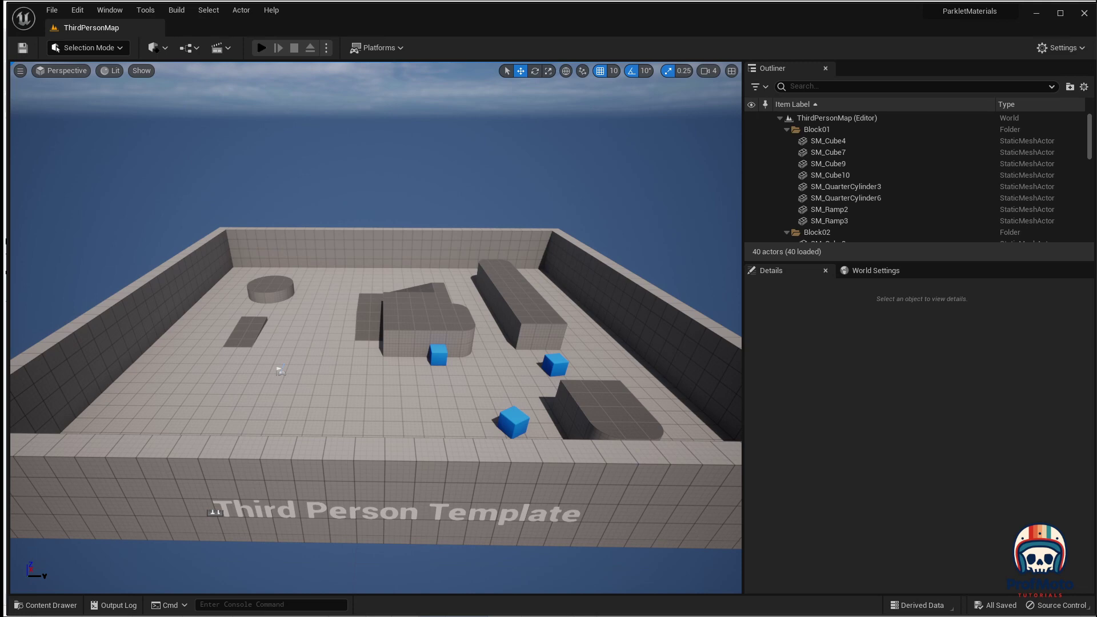
# Step: Launch Unreal Engine 5.1.1 from the Epic Games Launcher's Library and move the launcher aside
pyautogui.moveTo(0, 171); pyautogui.dragTo(606, 71)
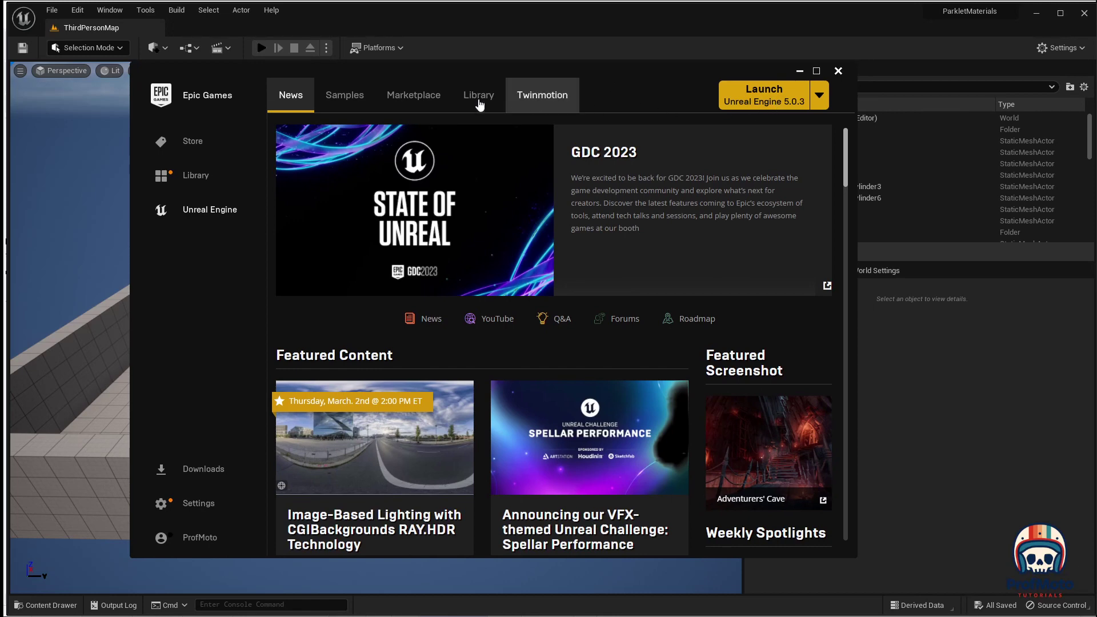
pyautogui.click(478, 95)
pyautogui.click(643, 218)
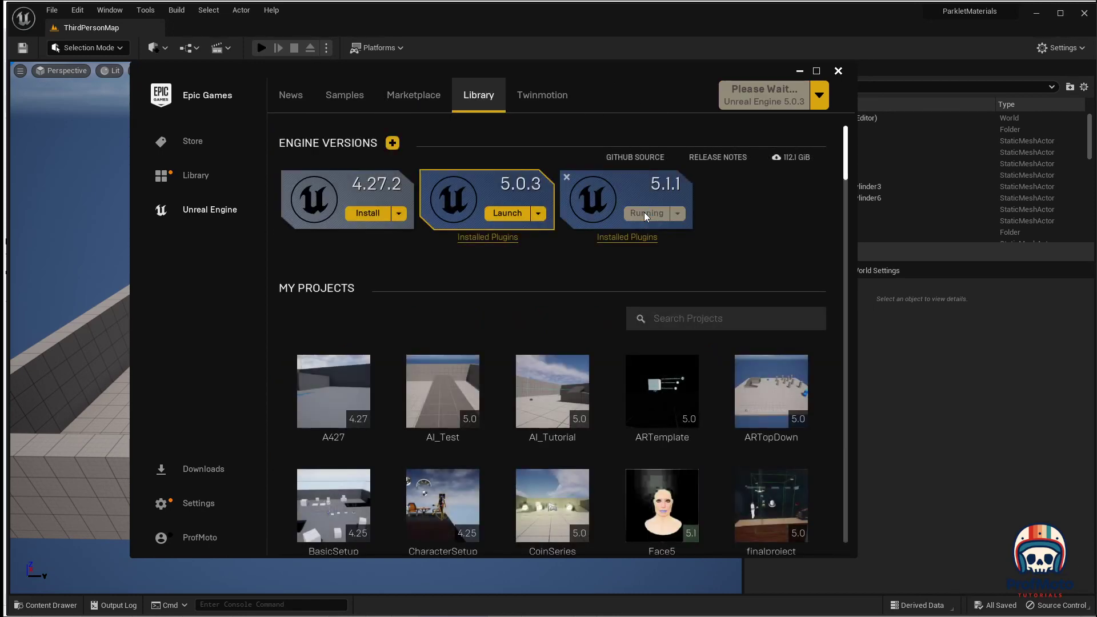
pyautogui.moveTo(709, 72); pyautogui.dragTo(0, 115)
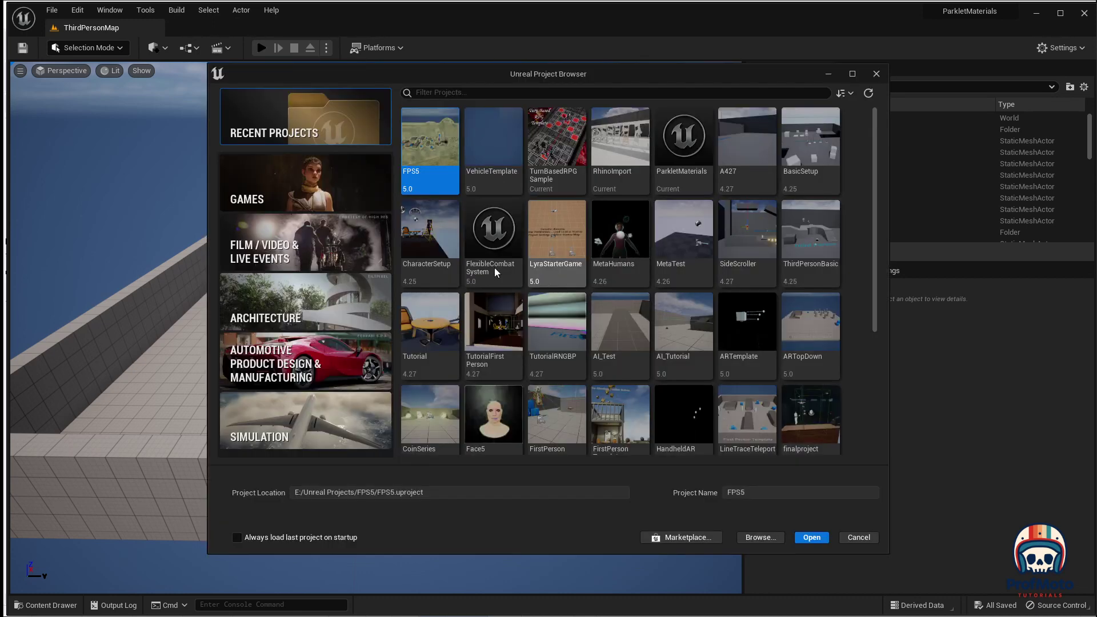
# Step: Select the Third Person template under GAMES in the Project Browser
pyautogui.click(320, 203)
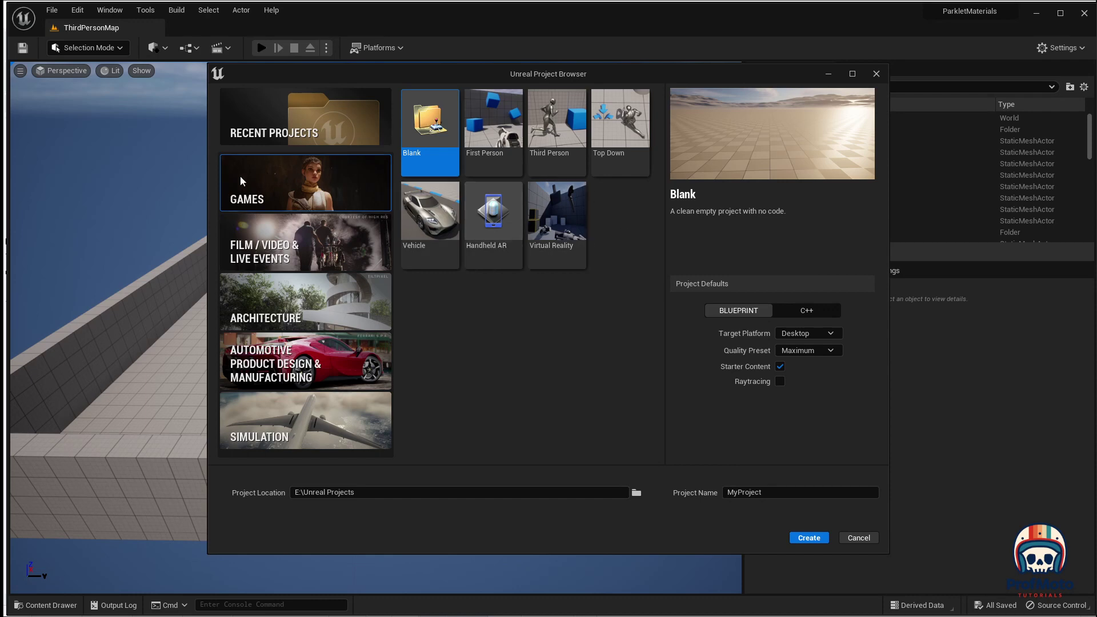
pyautogui.click(545, 133)
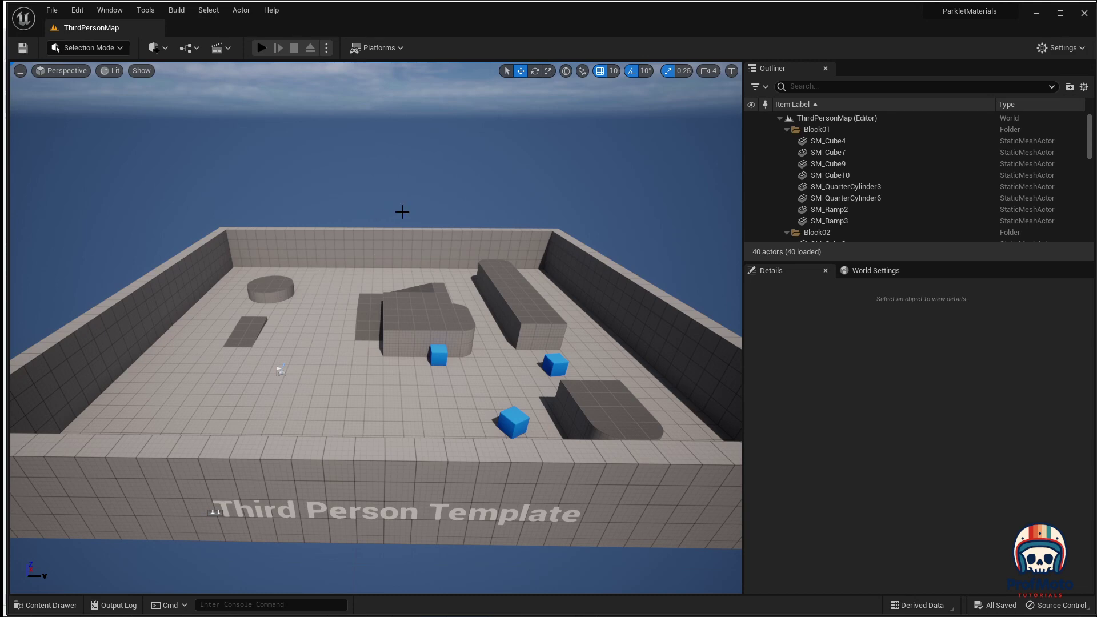
# Step: Start Import Into Level and choose E:\Model Export\parklet-UE5-mat.fbx
pyautogui.click(51, 12)
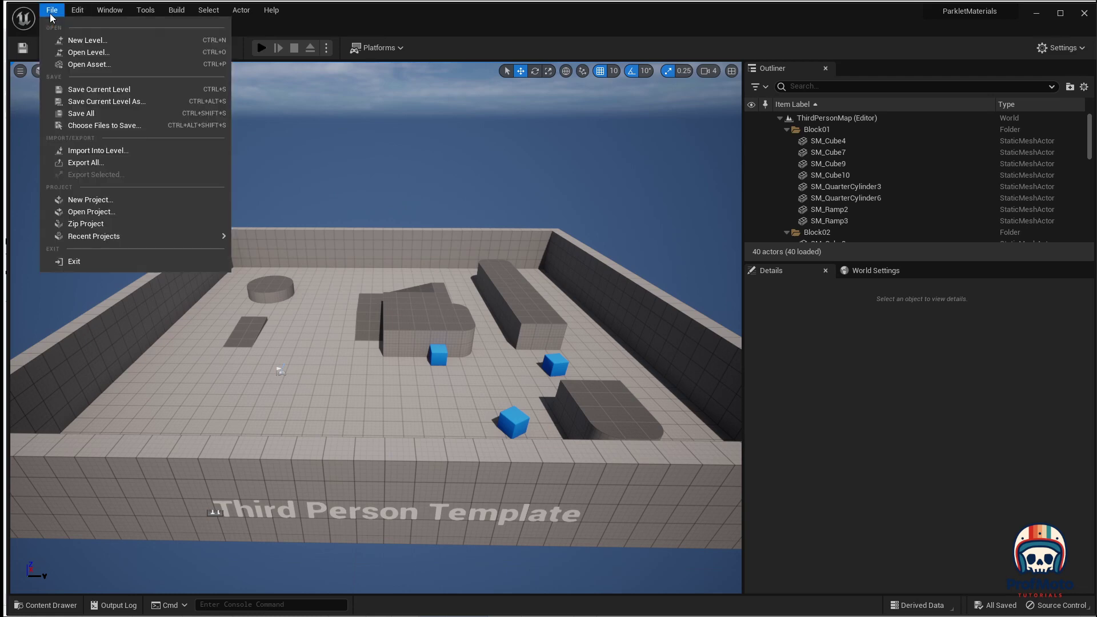
pyautogui.click(92, 151)
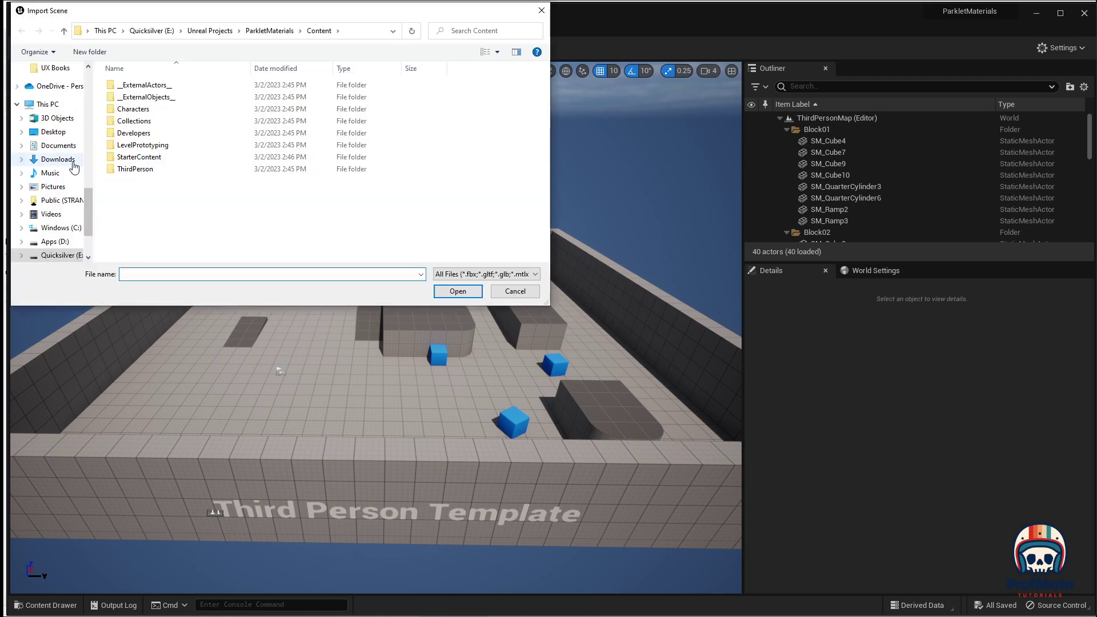
pyautogui.click(153, 31)
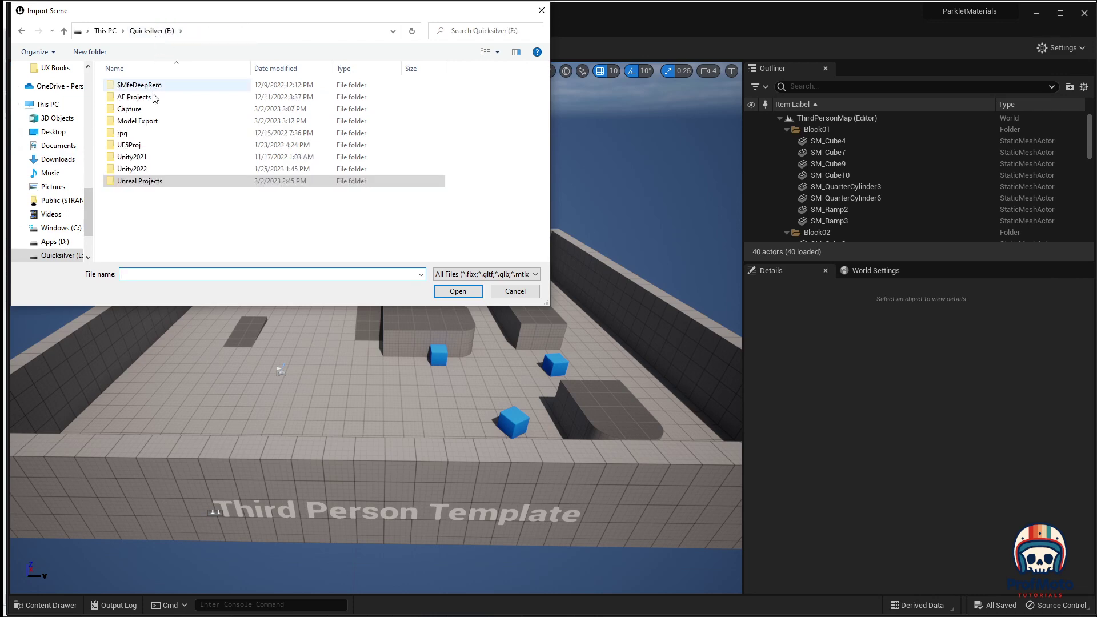
pyautogui.doubleClick(150, 127)
pyautogui.click(152, 122)
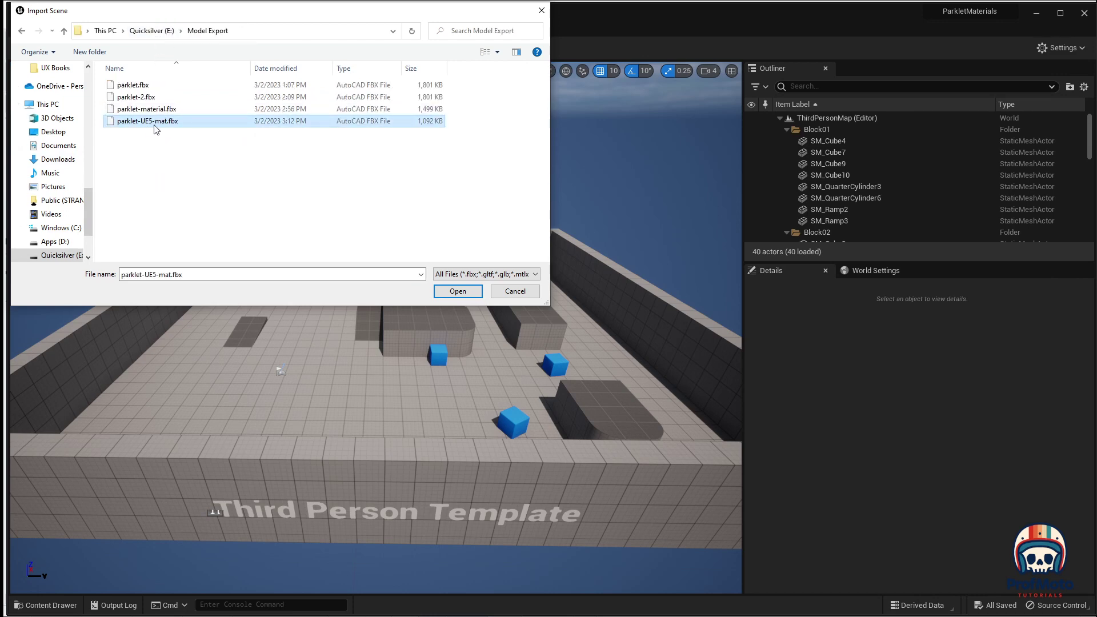
pyautogui.click(459, 294)
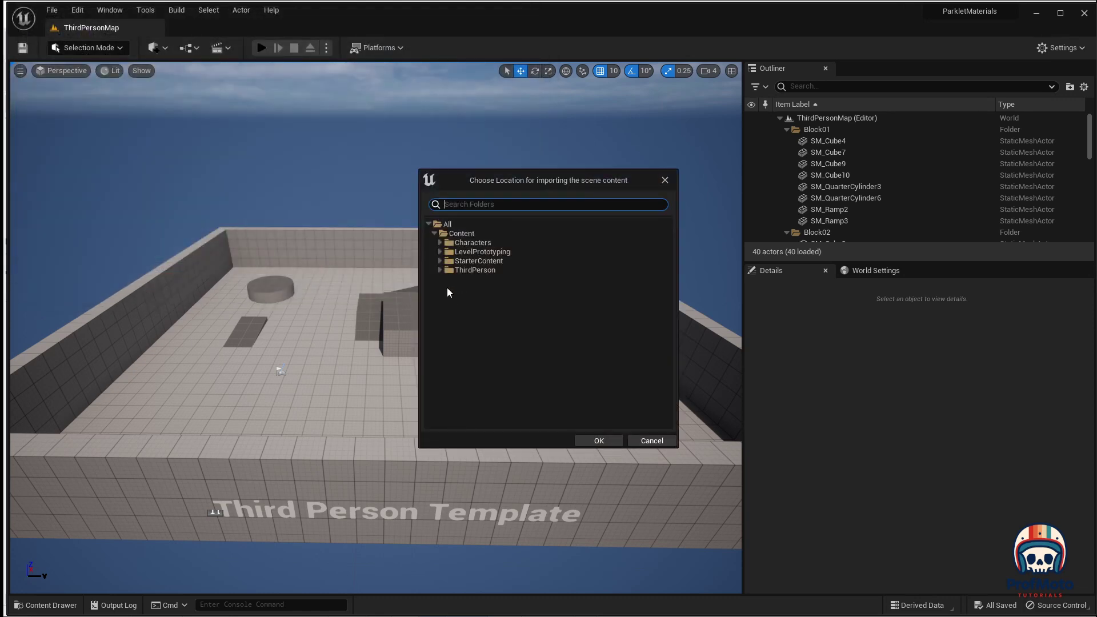
# Step: Import the scene into Content, creating the Material_2 and Oak_light materials
pyautogui.click(451, 233)
pyautogui.click(599, 440)
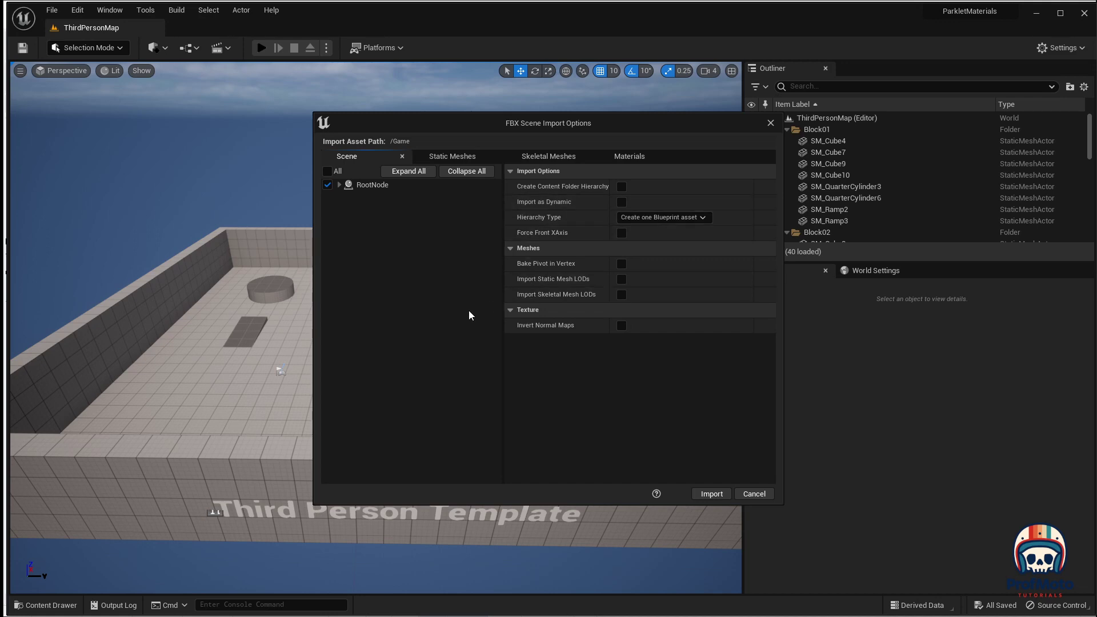
pyautogui.click(632, 158)
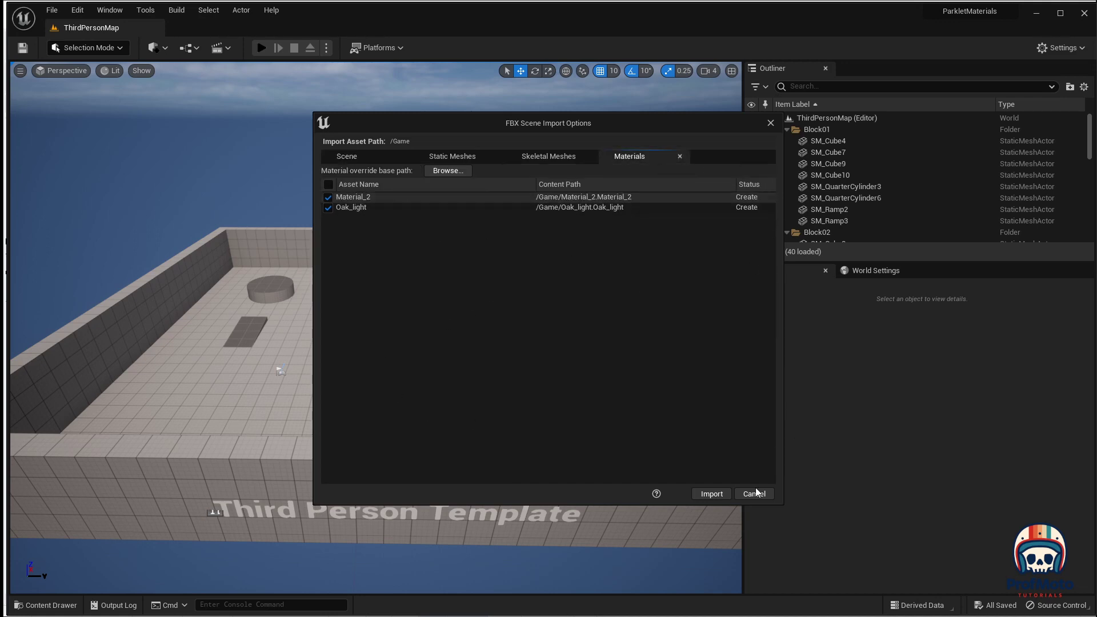
pyautogui.click(712, 494)
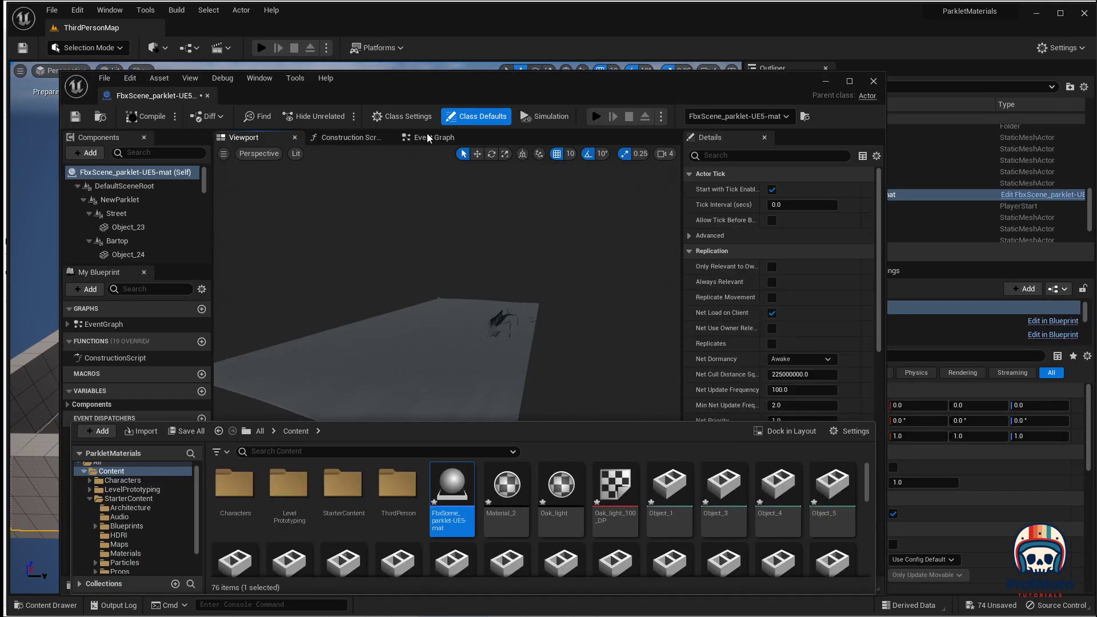
# Step: Hide the Content Drawer and orbit the Blueprint preview over the bench, fence and cutouts
pyautogui.click(441, 323)
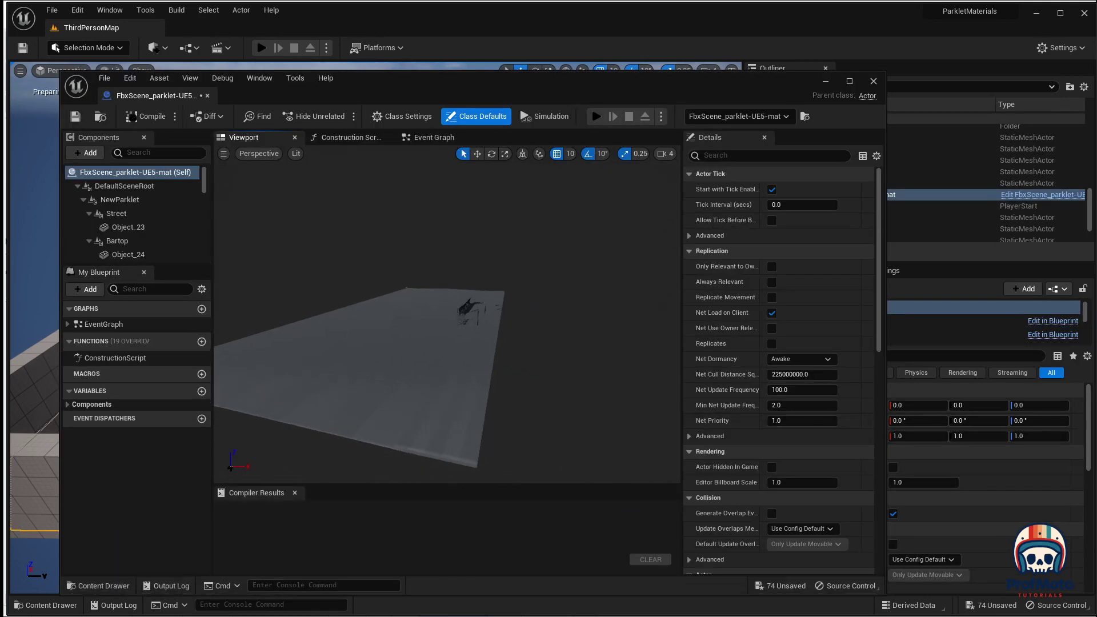
pyautogui.moveTo(440, 323)
pyautogui.mouseDown(button='right')
pyautogui.moveTo(441, 274)
pyautogui.moveTo(383, 297)
pyautogui.moveTo(377, 311)
pyautogui.moveTo(331, 289)
pyautogui.moveTo(439, 325)
pyautogui.mouseUp(button='right')
pyautogui.moveTo(434, 263); pyautogui.dragTo(434, 263, button='right')
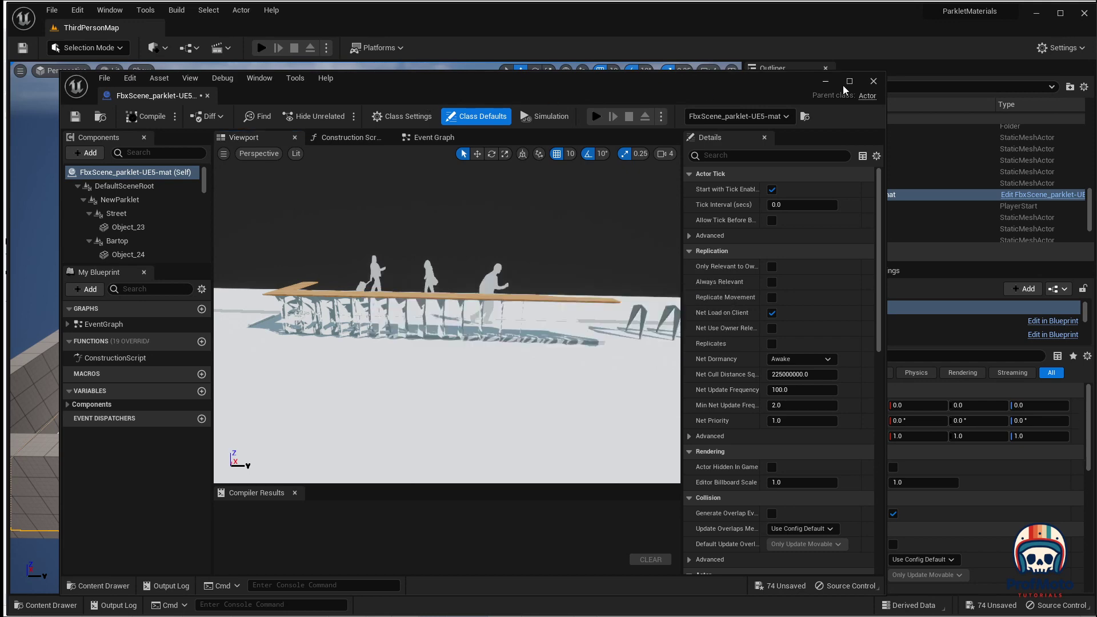
# Step: Close the Blueprint, widen the Message Log and read the smoothing-group warning before closing it
pyautogui.click(874, 81)
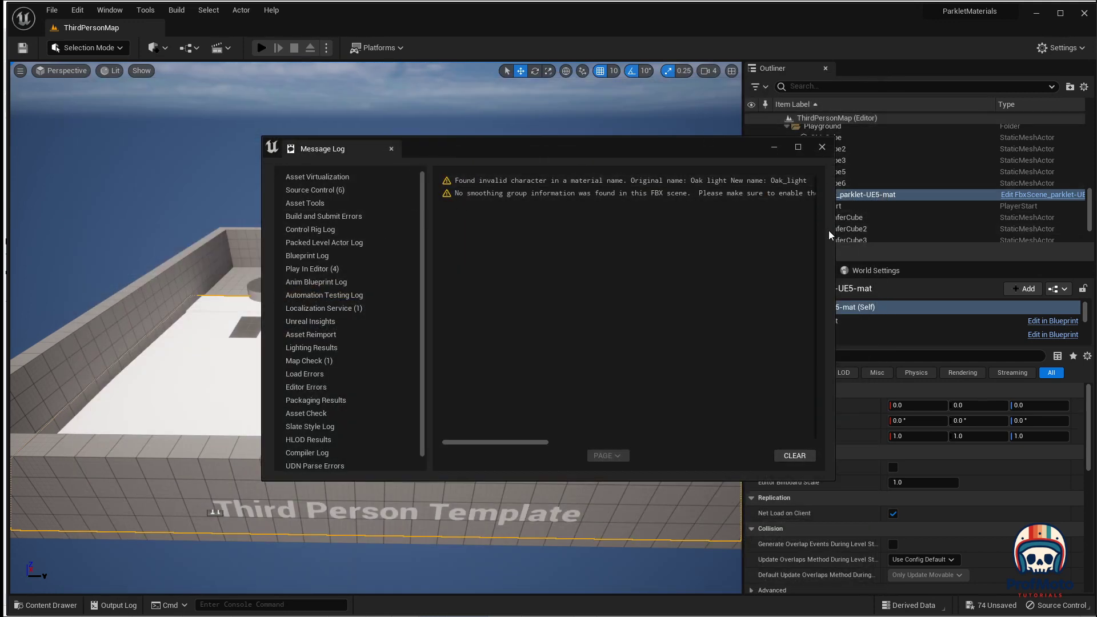
pyautogui.moveTo(833, 232); pyautogui.dragTo(1072, 239)
pyautogui.moveTo(702, 144); pyautogui.dragTo(566, 137)
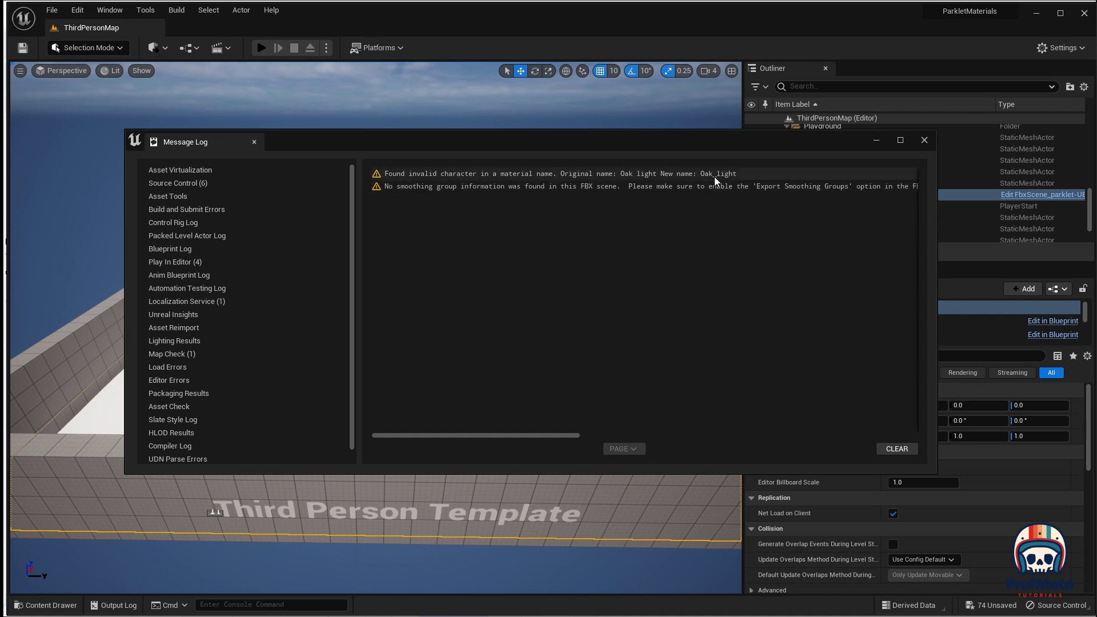
pyautogui.click(407, 183)
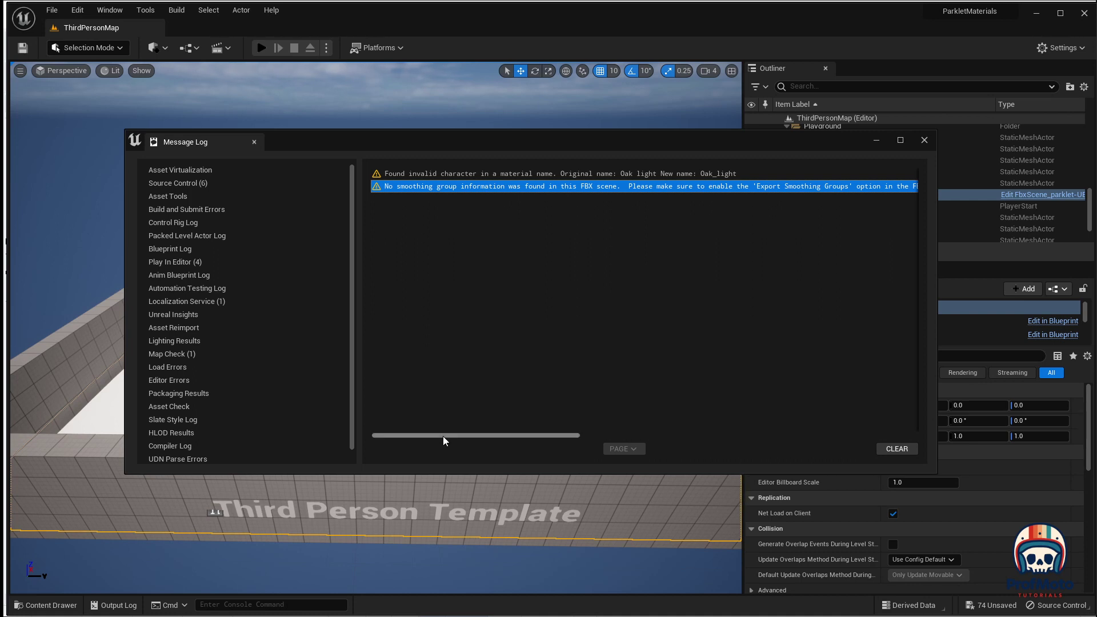
pyautogui.moveTo(440, 433); pyautogui.dragTo(482, 430)
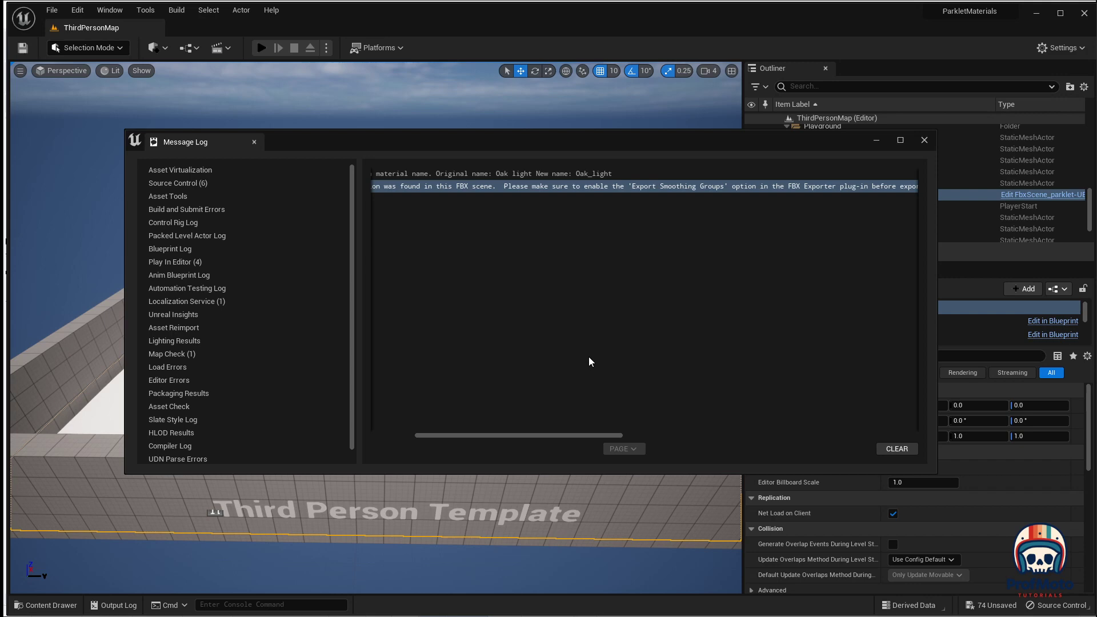
pyautogui.click(923, 140)
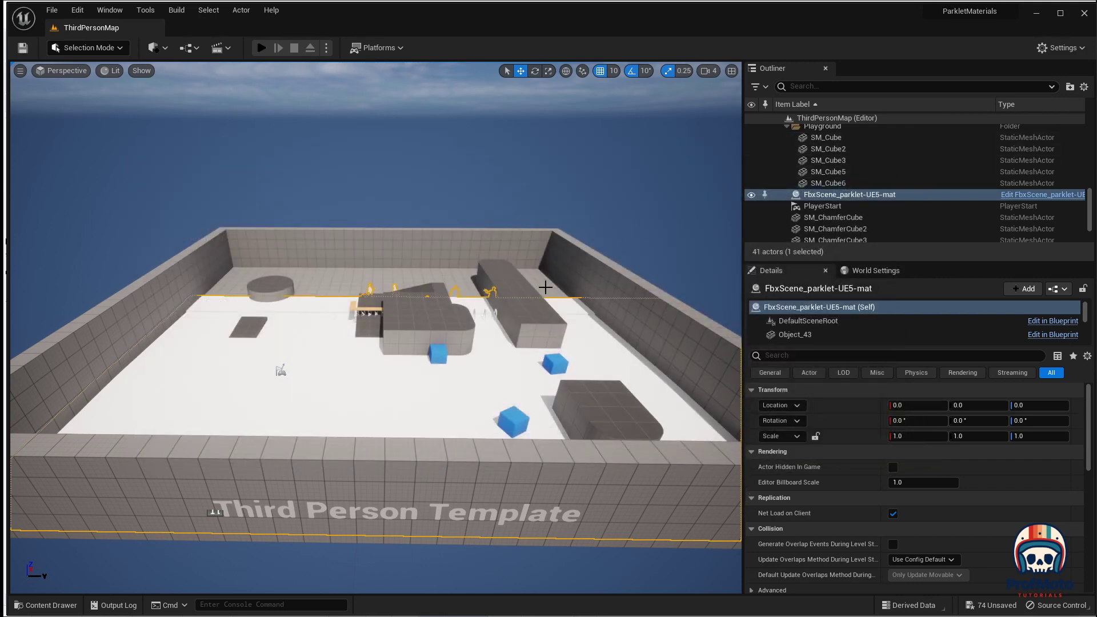
# Step: Frame the FbxScene_parklet-UE5-mat actor, slide it along X, and select it
pyautogui.keyDown('alt'); pyautogui.moveTo(508, 296); pyautogui.dragTo(465, 477); pyautogui.keyUp('alt')
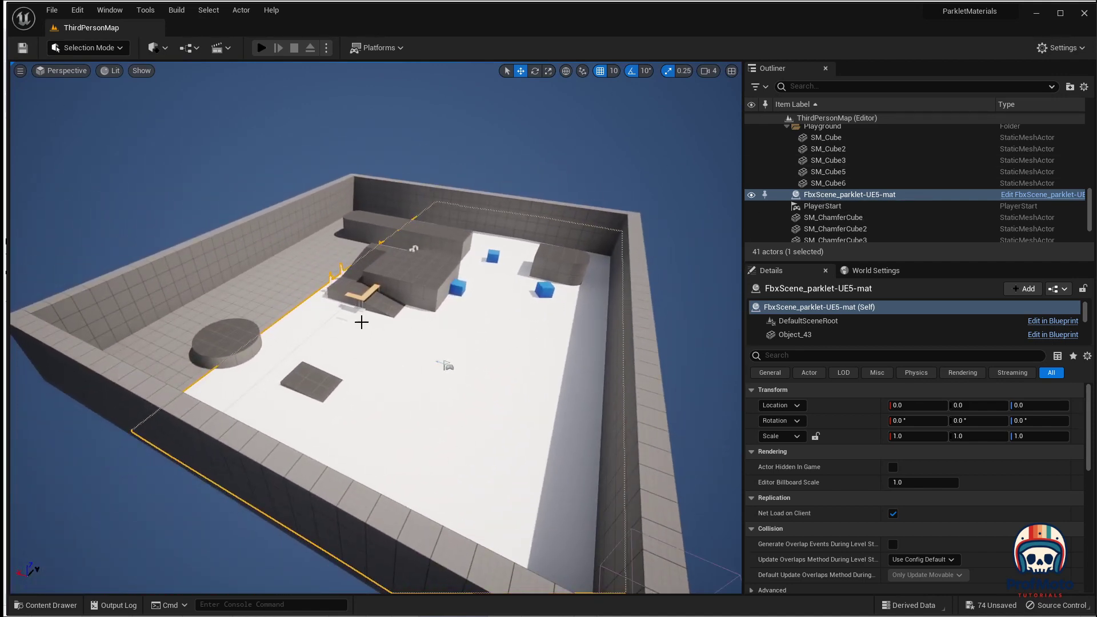
pyautogui.doubleClick(844, 195)
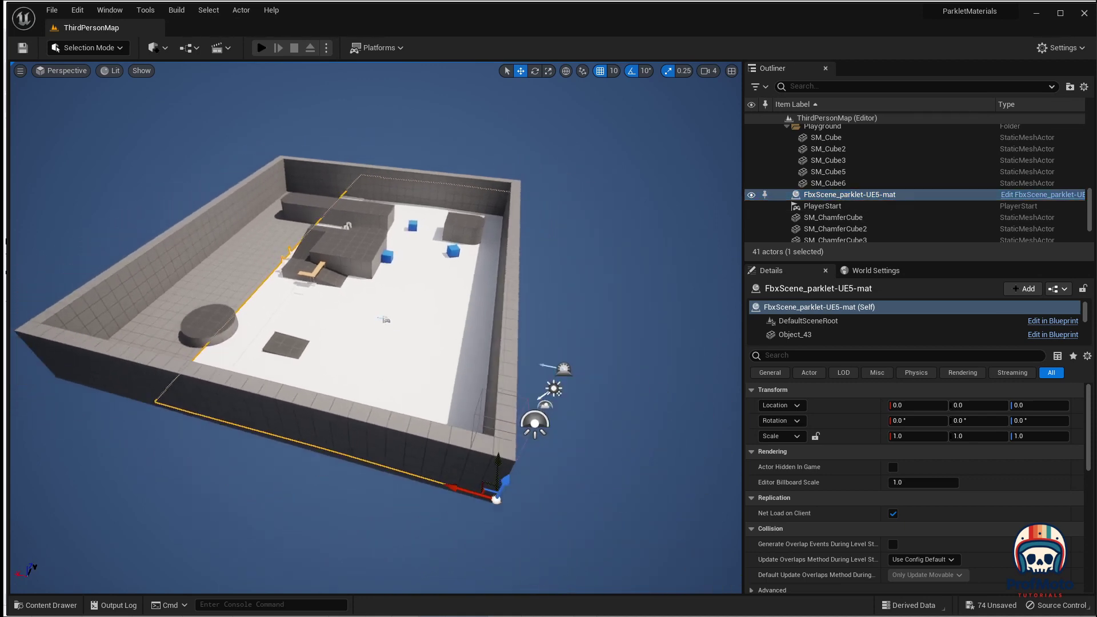
pyautogui.moveTo(432, 465); pyautogui.dragTo(487, 433)
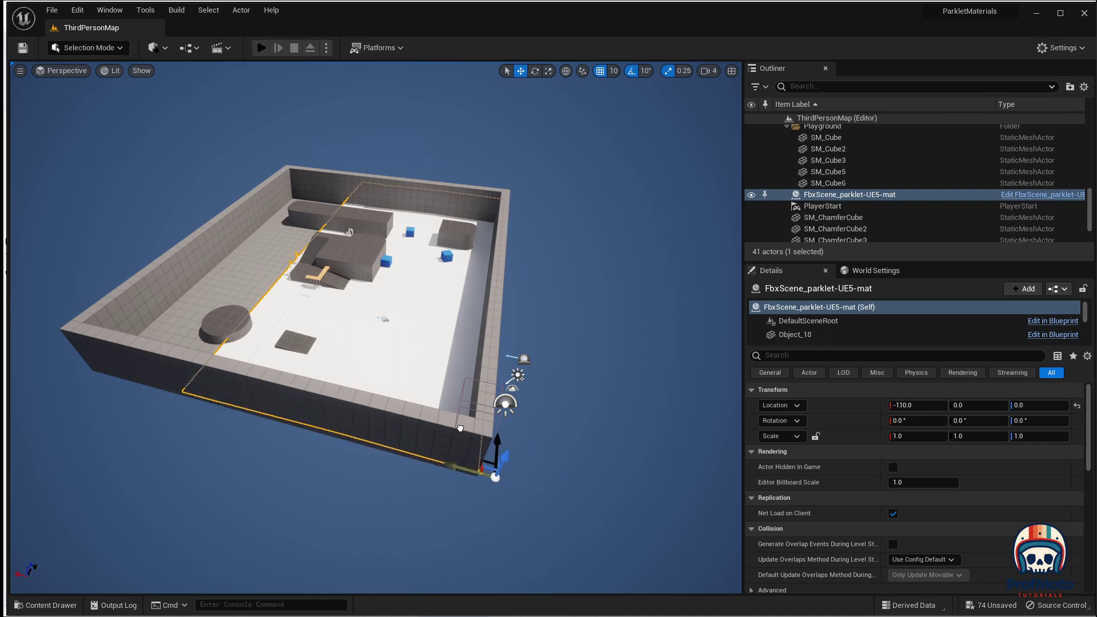
pyautogui.moveTo(426, 420); pyautogui.dragTo(482, 414)
pyautogui.click(831, 195)
# Step: Delete the parklet actor and select assets Material_2 through parklet-UE5-mat in Content
pyautogui.press('Delete')
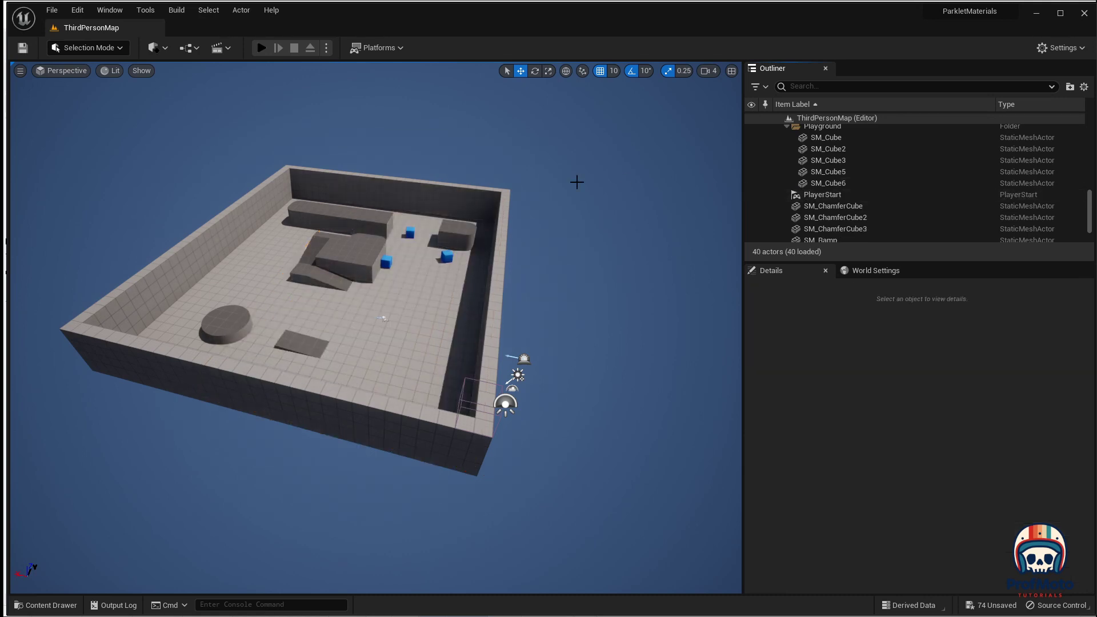
pyautogui.click(53, 605)
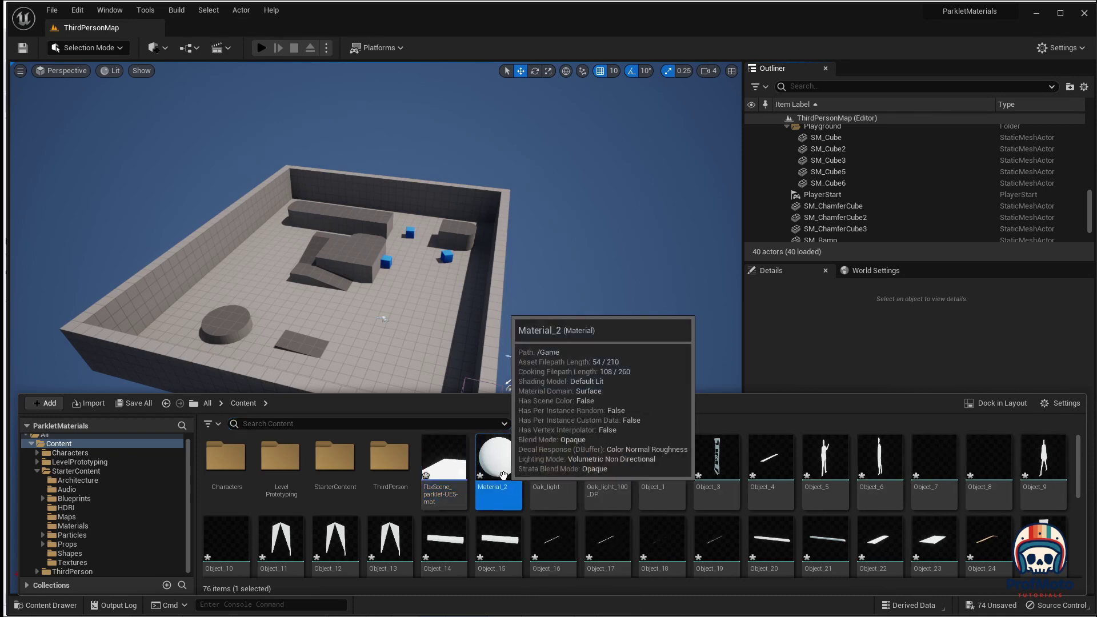
pyautogui.scroll(-2, 616, 478)
pyautogui.scroll(-3, 685, 503)
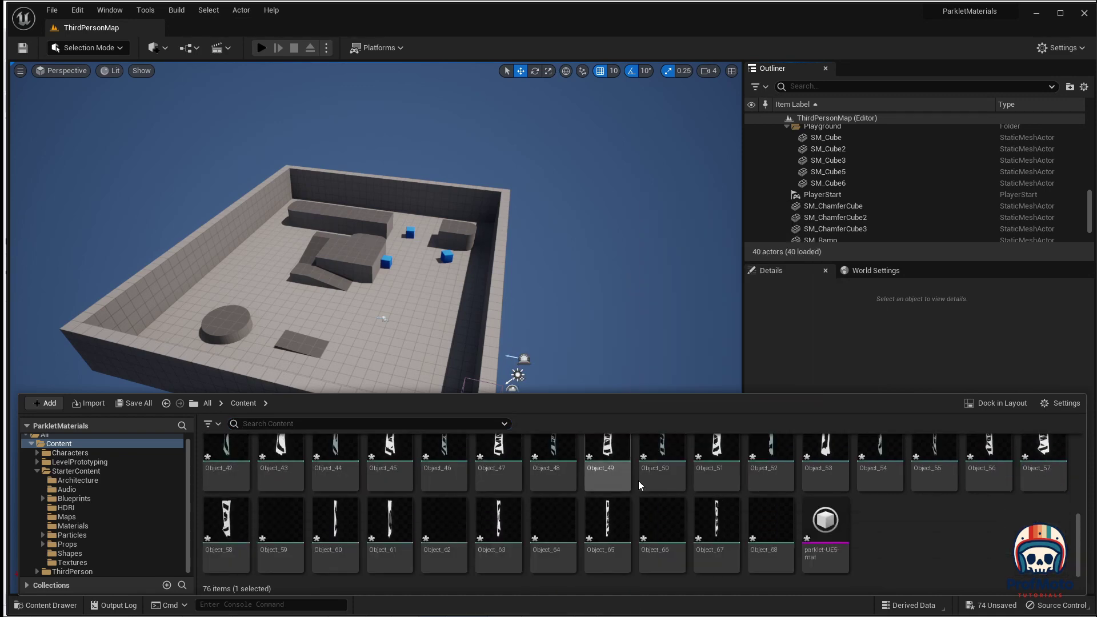
pyautogui.keyDown('shift'); pyautogui.click(809, 526); pyautogui.keyUp('shift')
pyautogui.scroll(5, 571, 503)
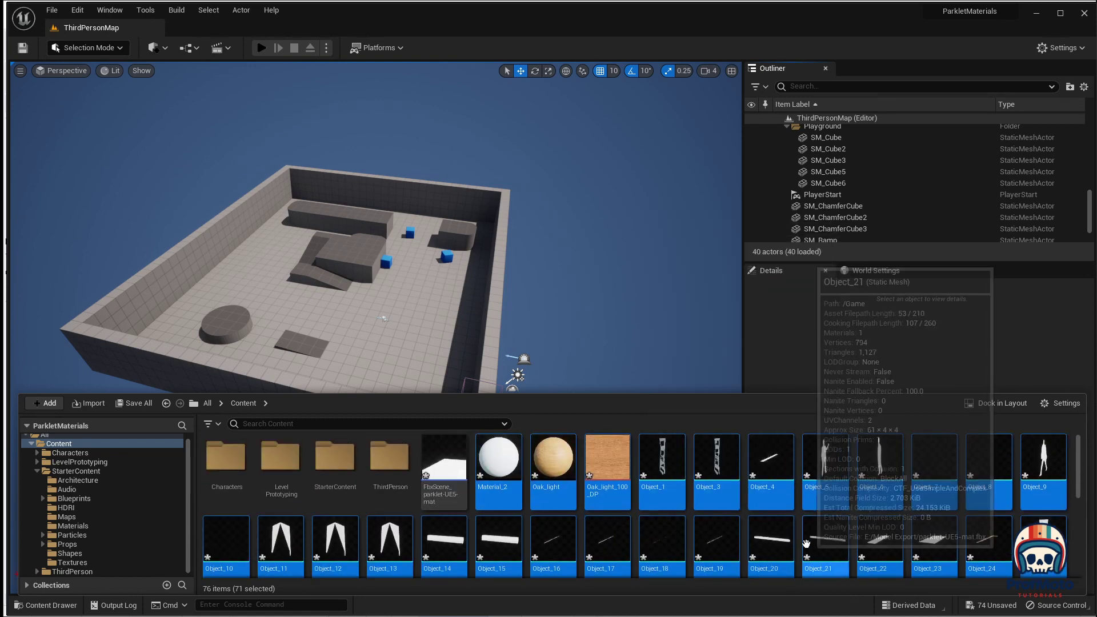
pyautogui.rightClick(504, 457)
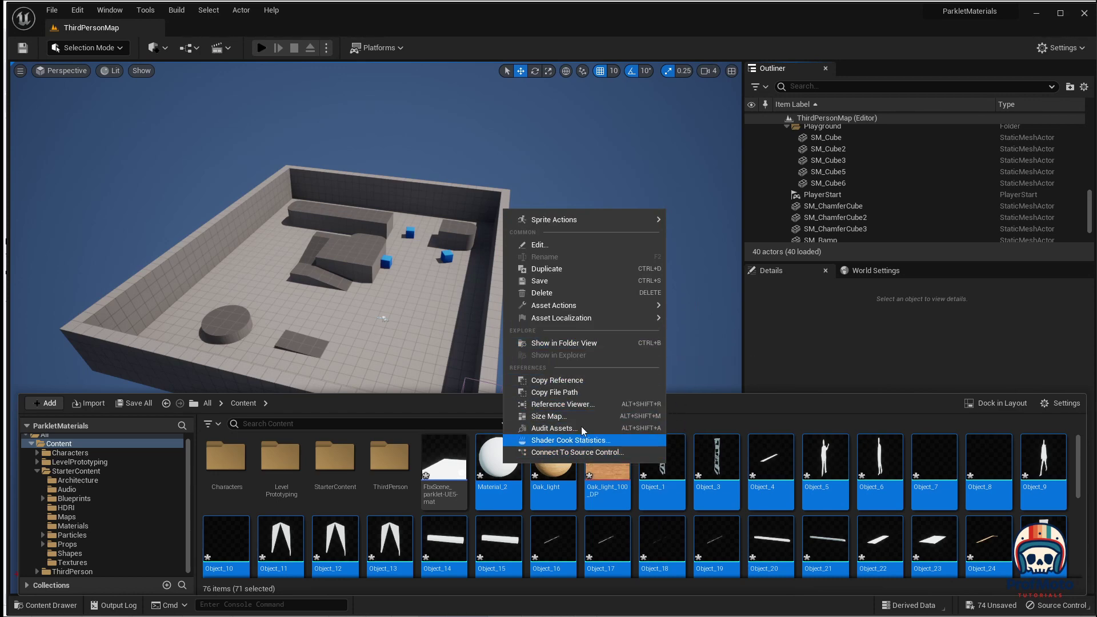
# Step: Create a new Content folder named Parklet
pyautogui.moveTo(591, 219)
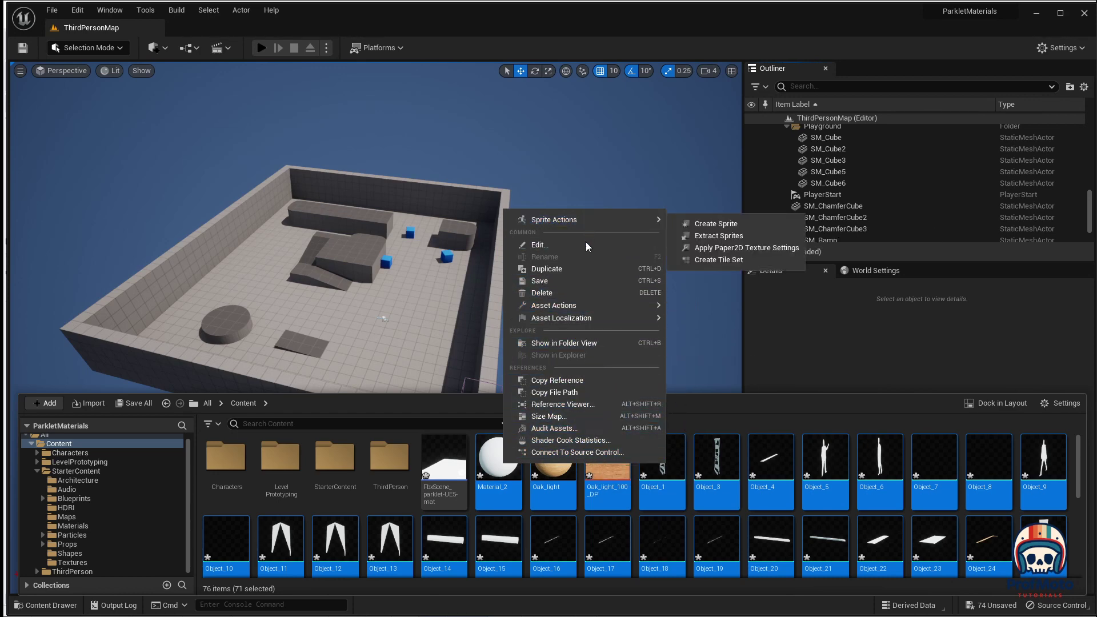
pyautogui.click(406, 493)
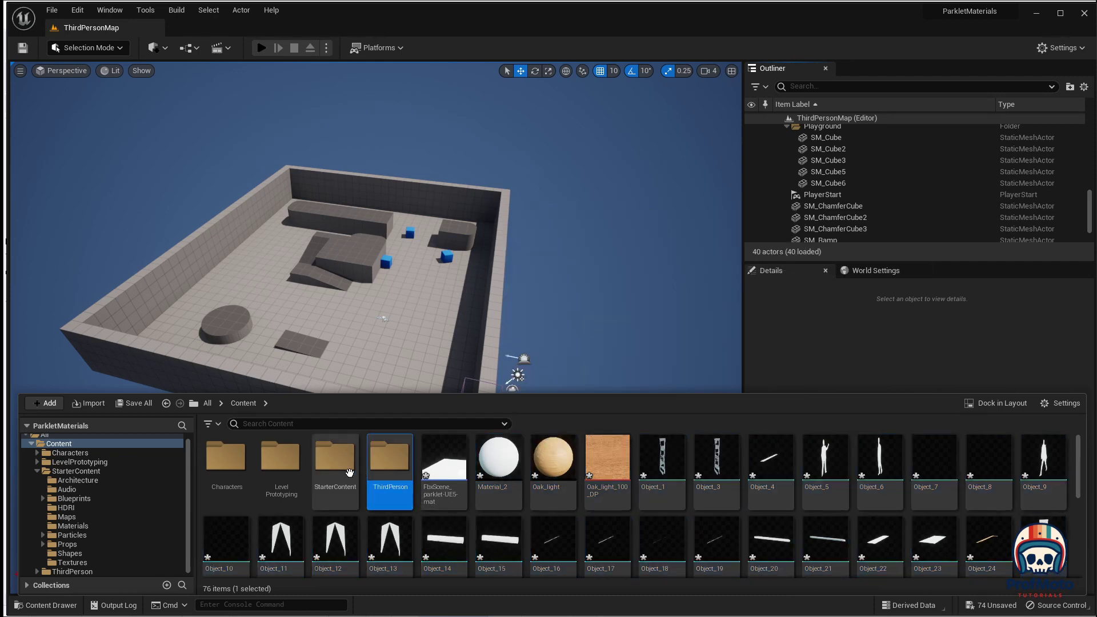
pyautogui.click(45, 404)
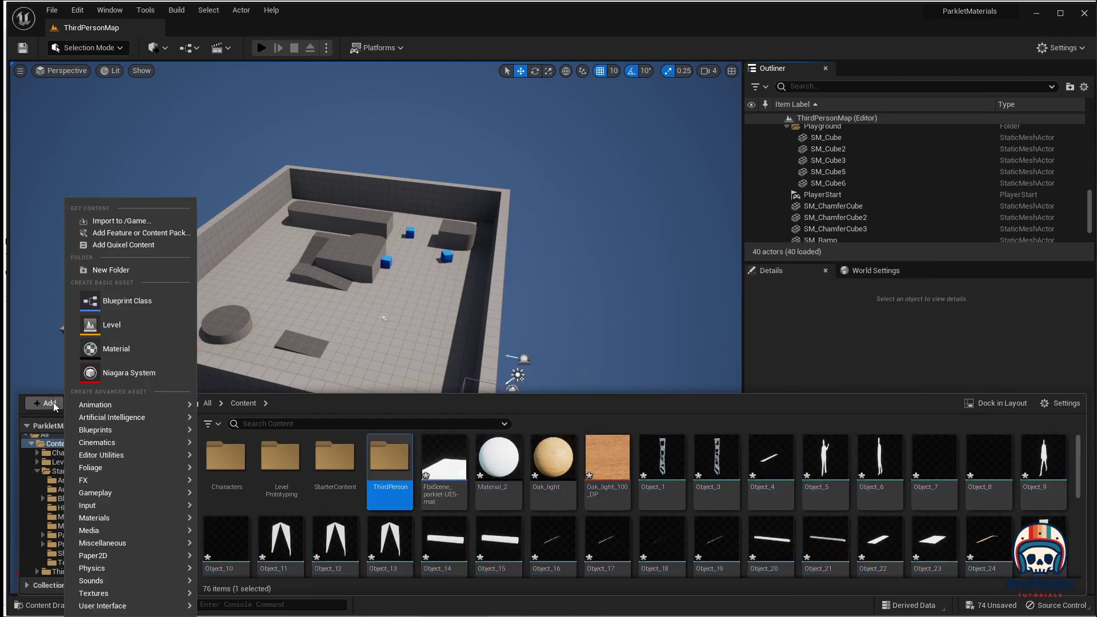
pyautogui.click(131, 269)
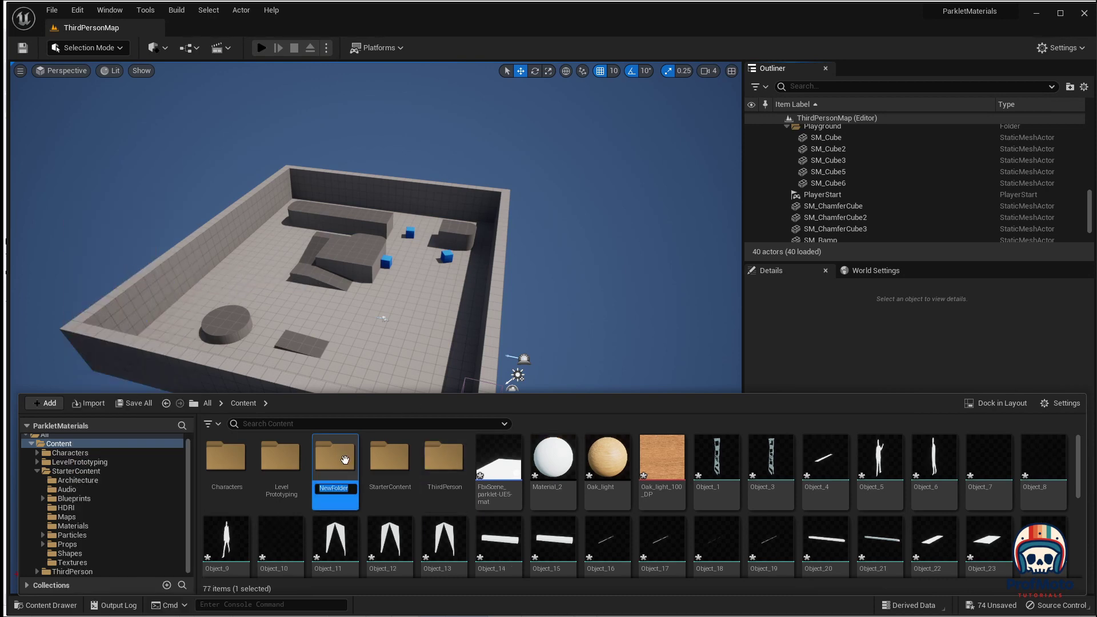
pyautogui.write('Parklet')
pyautogui.press('Return')
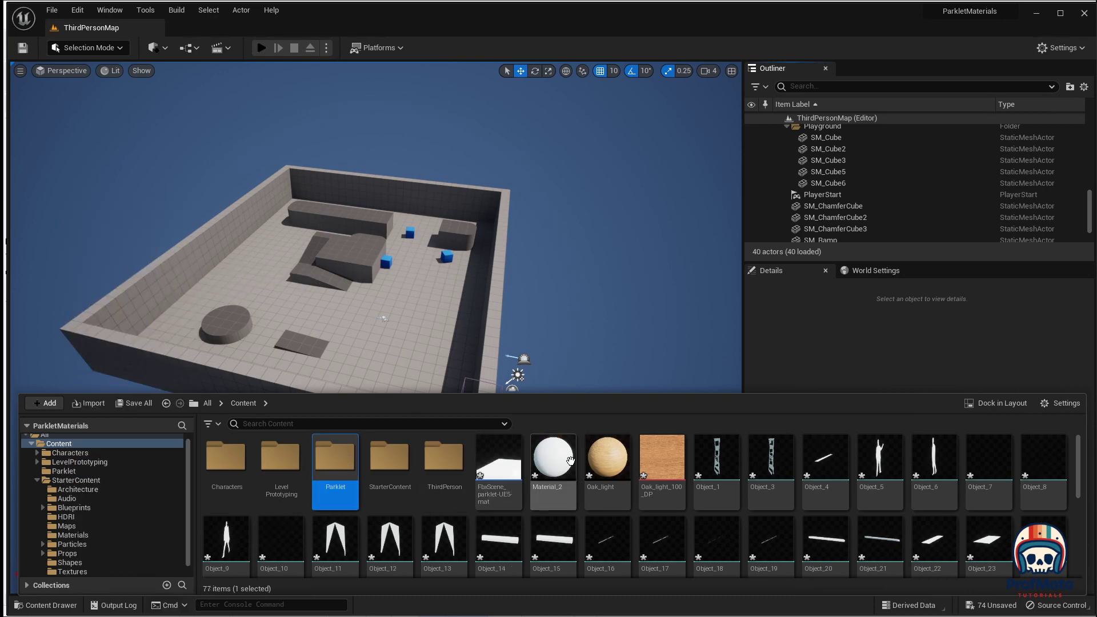
# Step: Move the 71 imported assets, excluding the FbxScene asset, into the Parklet folder
pyautogui.click(498, 472)
pyautogui.scroll(-5, 773, 502)
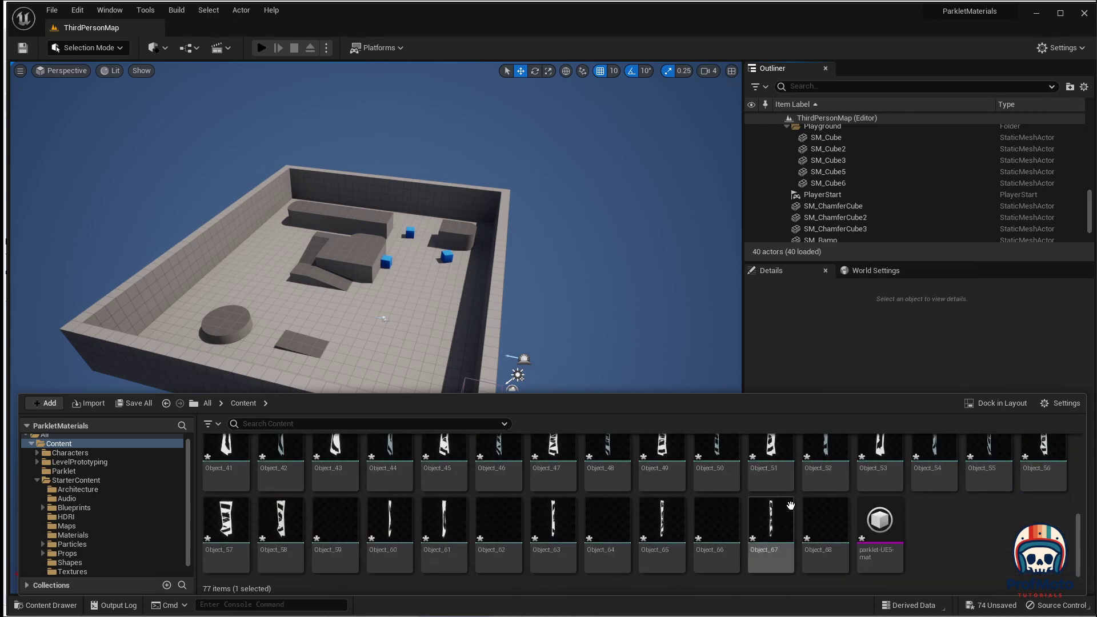
pyautogui.keyDown('shift'); pyautogui.click(868, 517); pyautogui.keyUp('shift')
pyautogui.scroll(5, 799, 502)
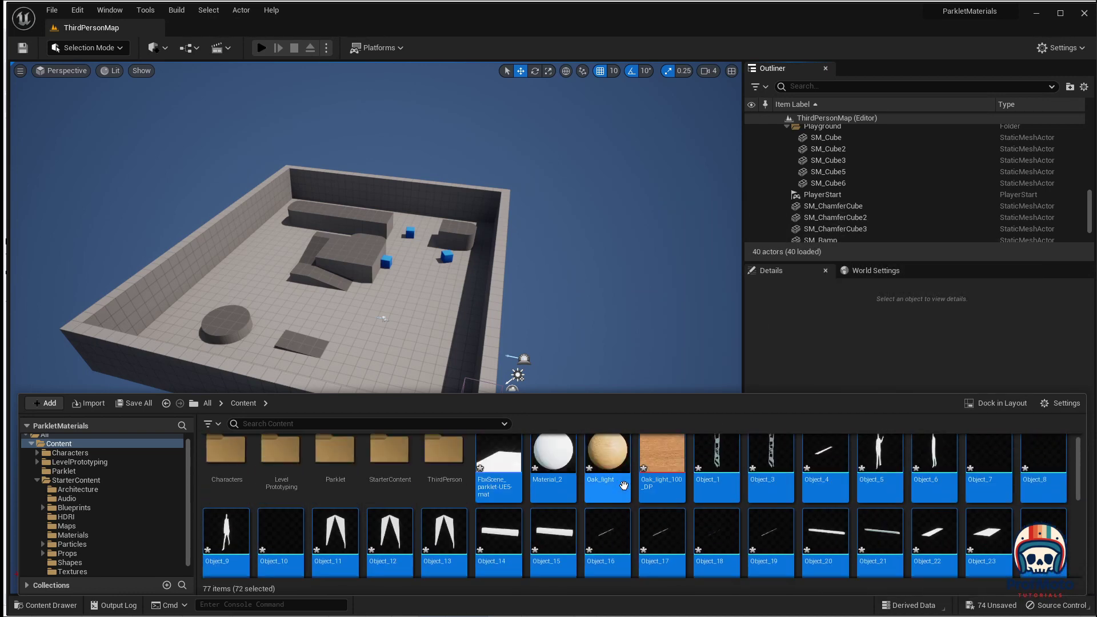
pyautogui.keyDown('ctrl'); pyautogui.click(502, 460); pyautogui.keyUp('ctrl')
pyautogui.moveTo(556, 457); pyautogui.dragTo(333, 468)
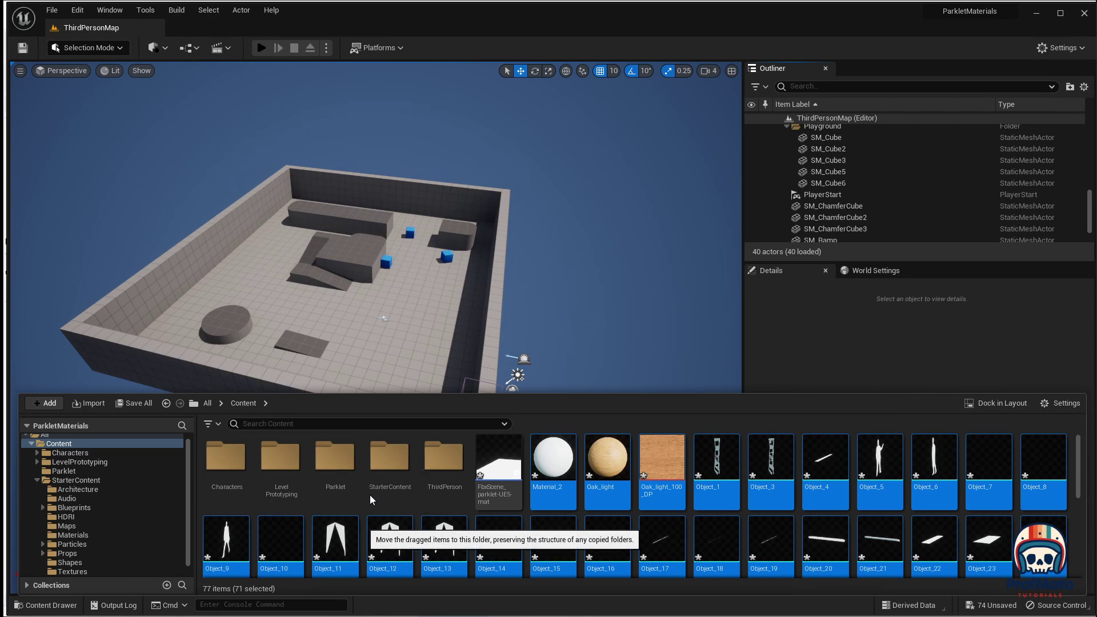
pyautogui.click(375, 494)
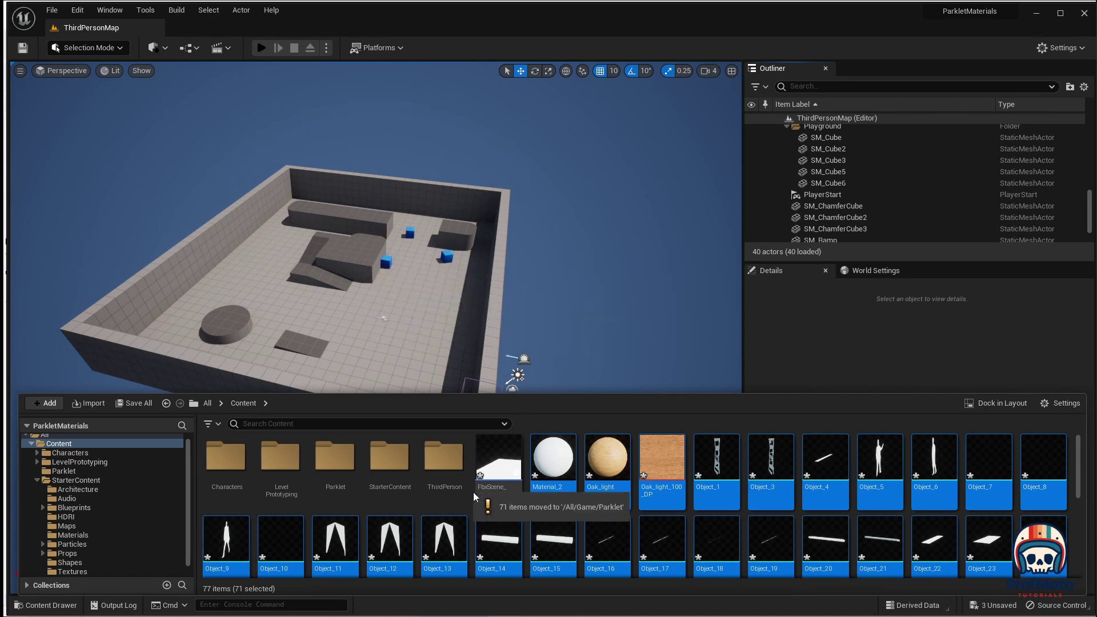
pyautogui.click(473, 492)
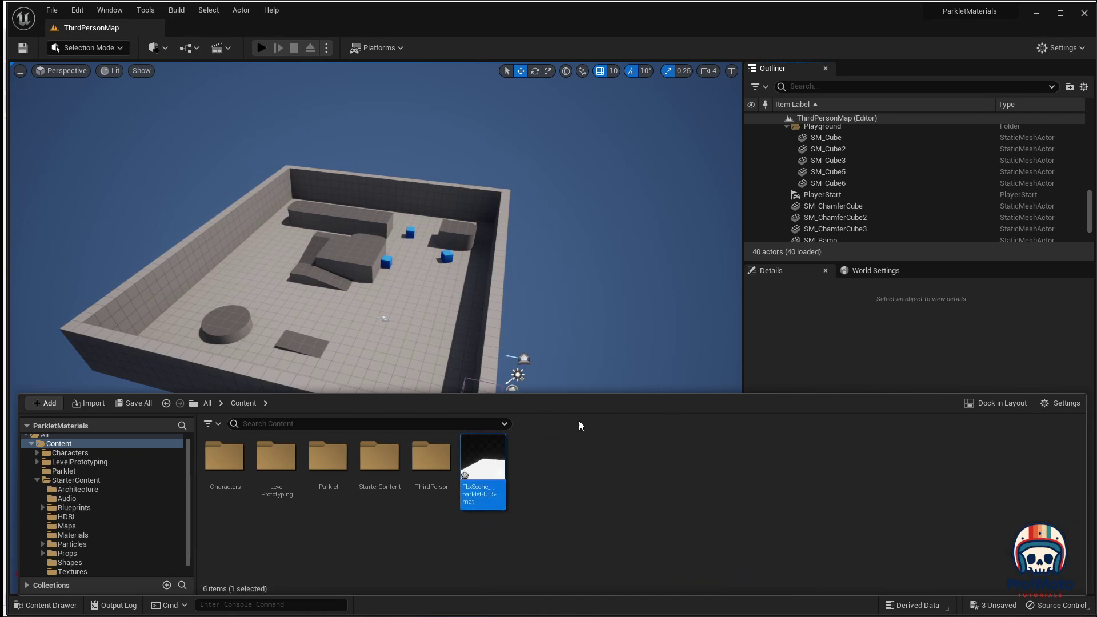
pyautogui.moveTo(483, 462); pyautogui.dragTo(536, 309)
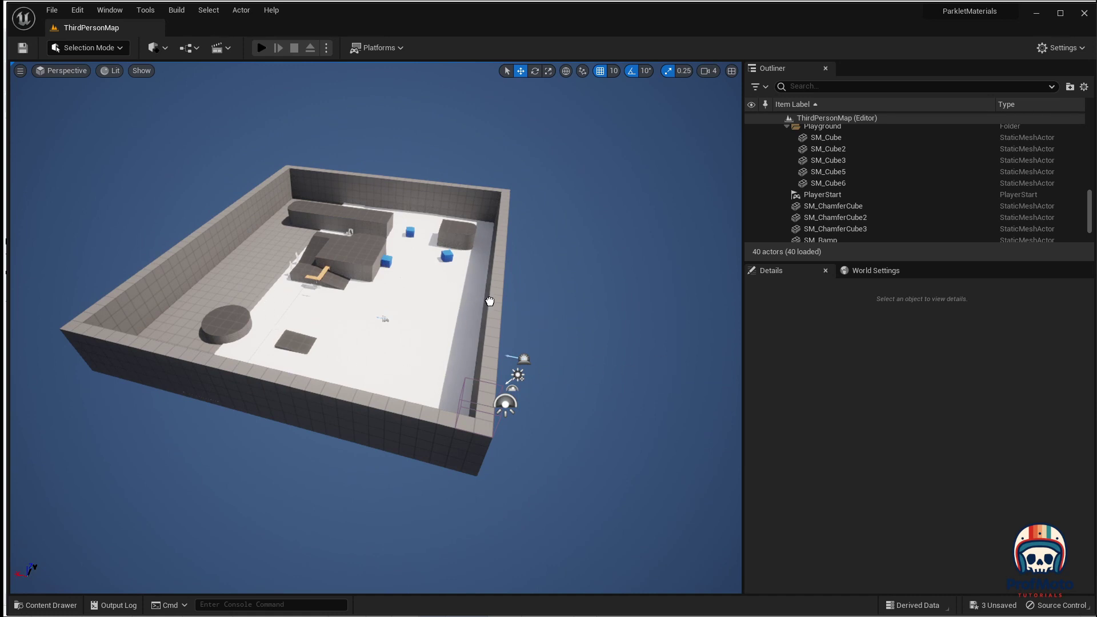
pyautogui.moveTo(565, 338); pyautogui.dragTo(566, 338)
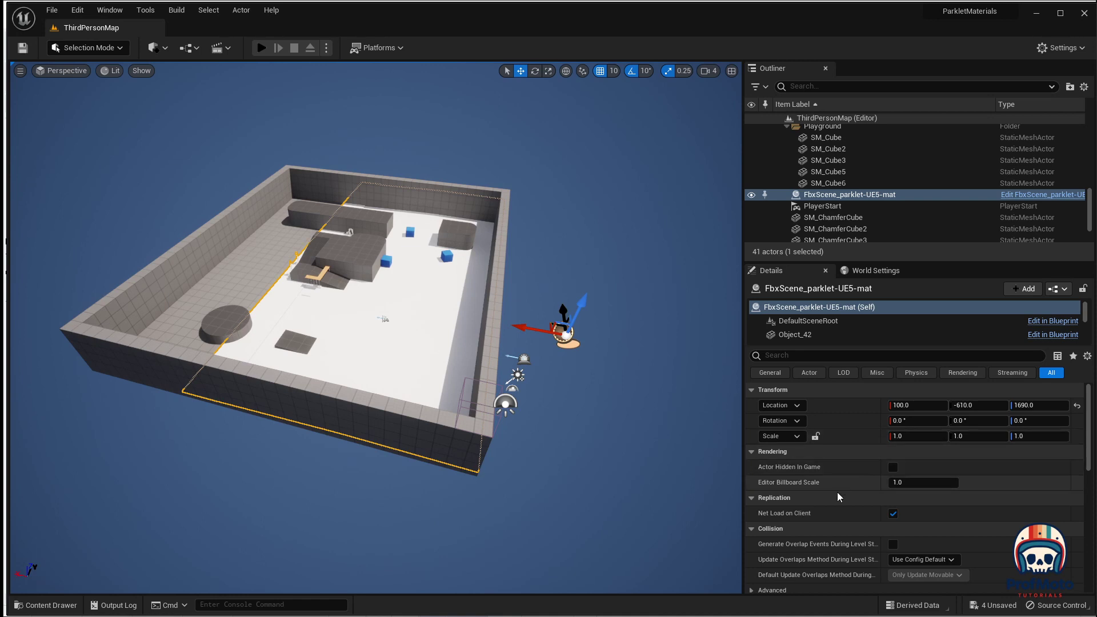
pyautogui.scroll(-1, 868, 509)
pyautogui.scroll(-6, 869, 509)
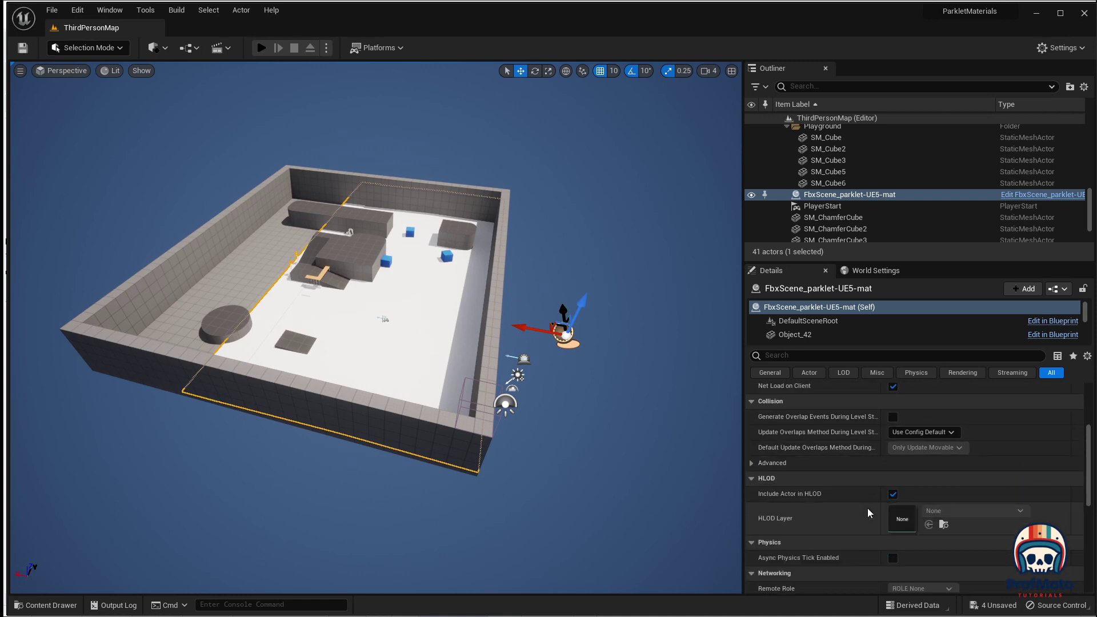
pyautogui.click(750, 479)
pyautogui.scroll(-8, 837, 488)
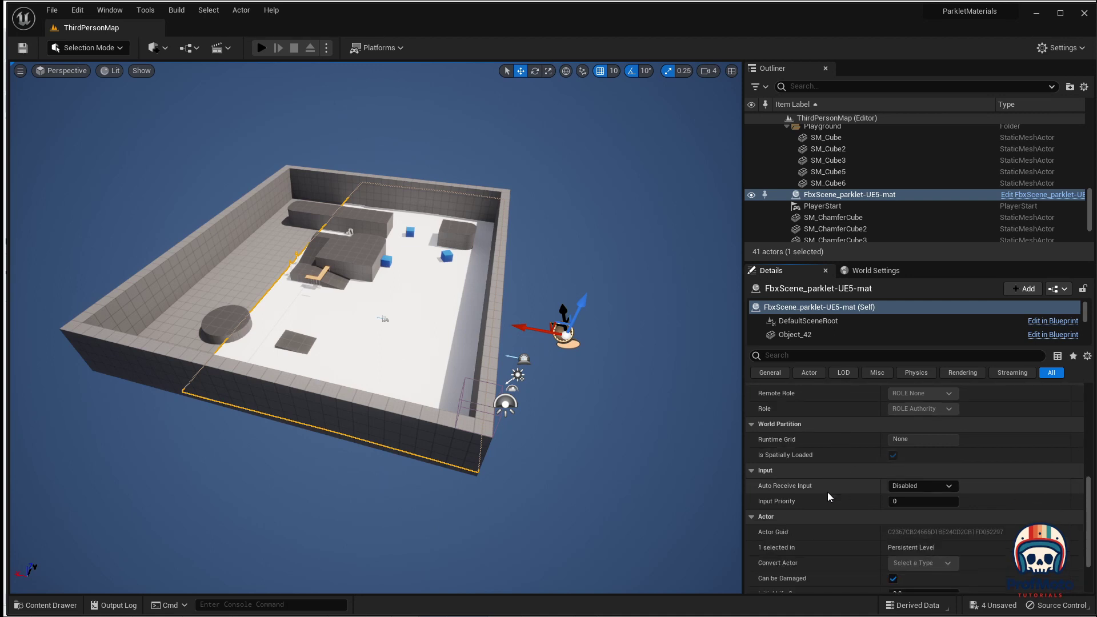
pyautogui.scroll(-4, 827, 496)
pyautogui.scroll(15, 825, 492)
pyautogui.scroll(1, 822, 501)
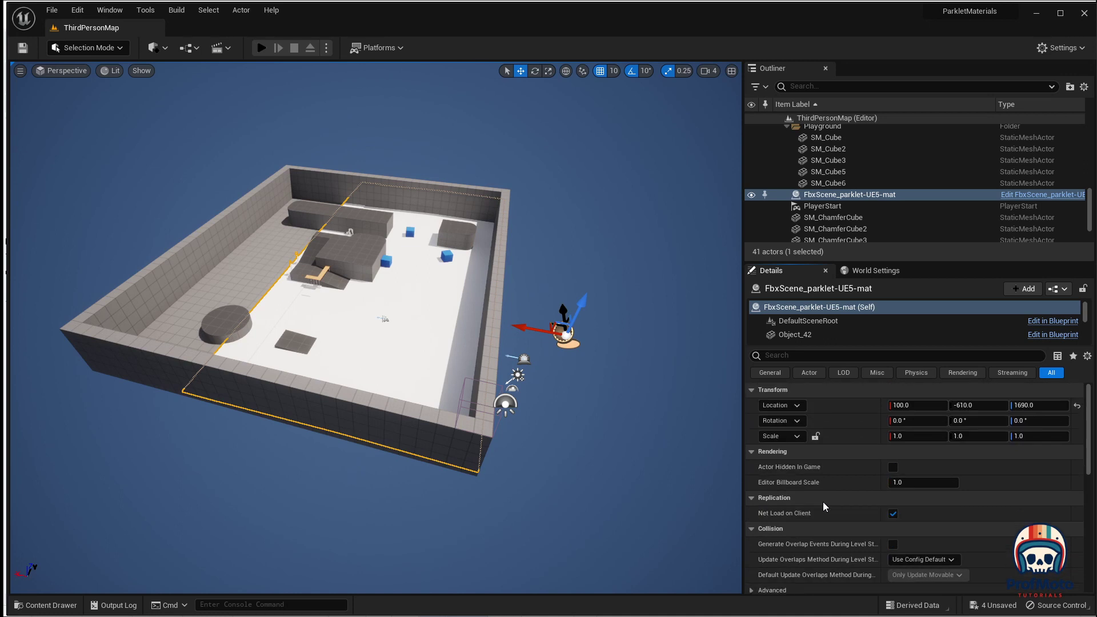
pyautogui.click(846, 197)
# Step: Delete the FbxScene actor and drag Object_1 through Object_68 from Parklet into the level
pyautogui.press('Delete')
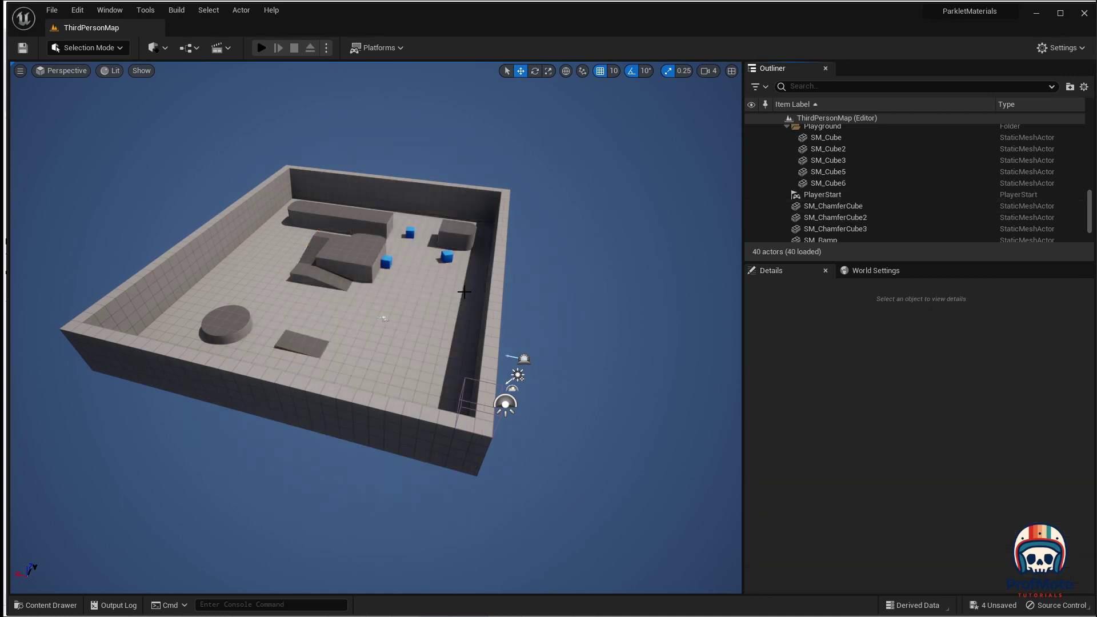
pyautogui.click(46, 605)
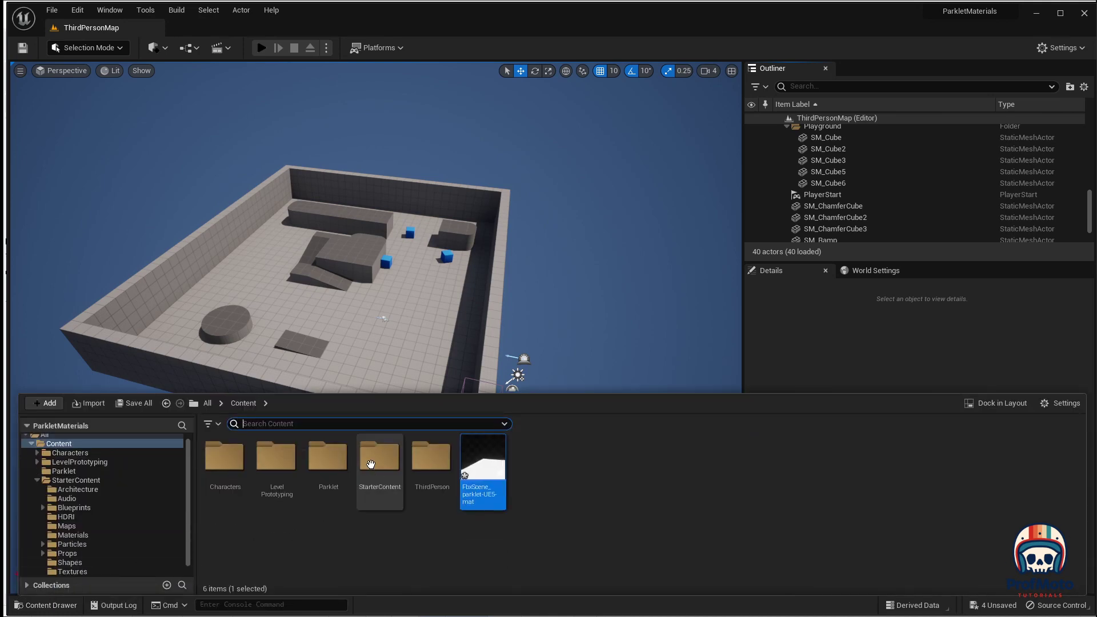
pyautogui.doubleClick(334, 459)
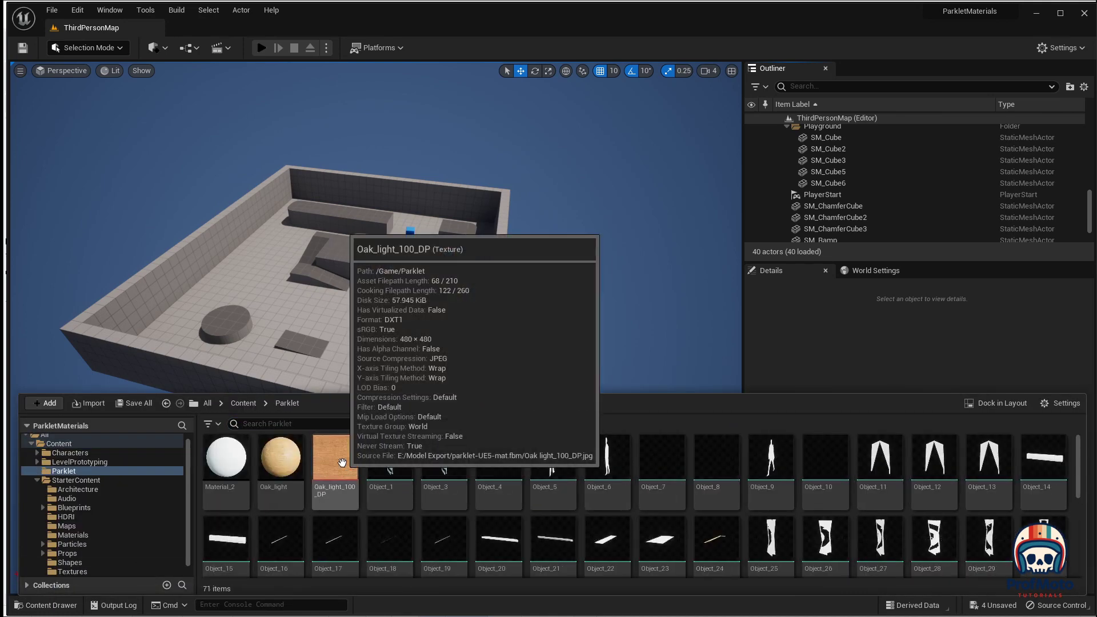
pyautogui.click(382, 457)
pyautogui.scroll(-5, 514, 466)
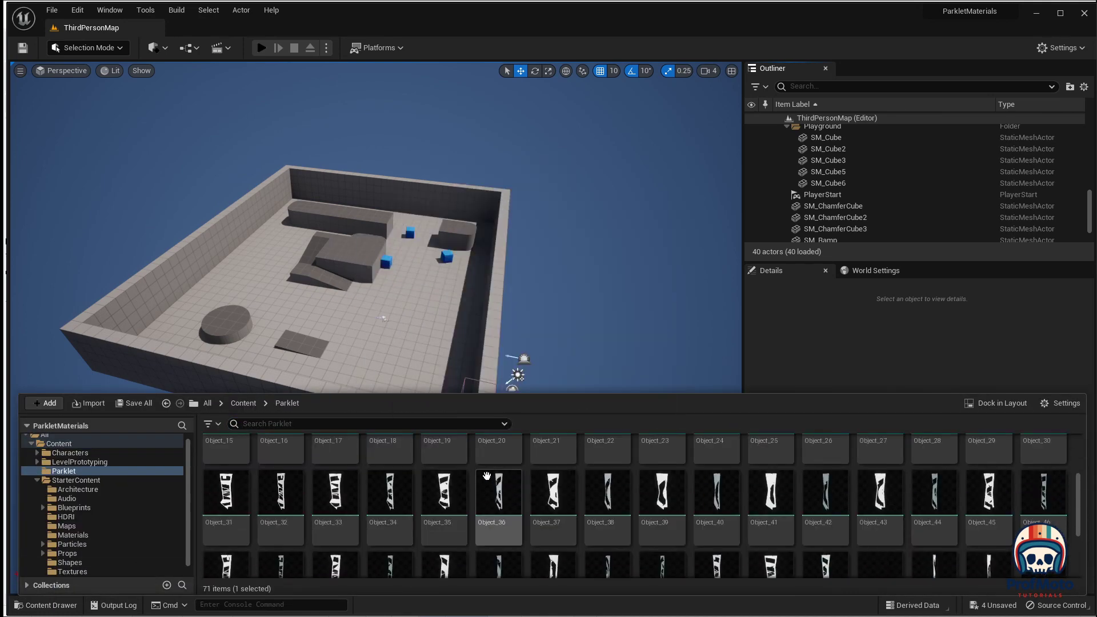
pyautogui.keyDown('shift'); pyautogui.click(514, 514); pyautogui.keyUp('shift')
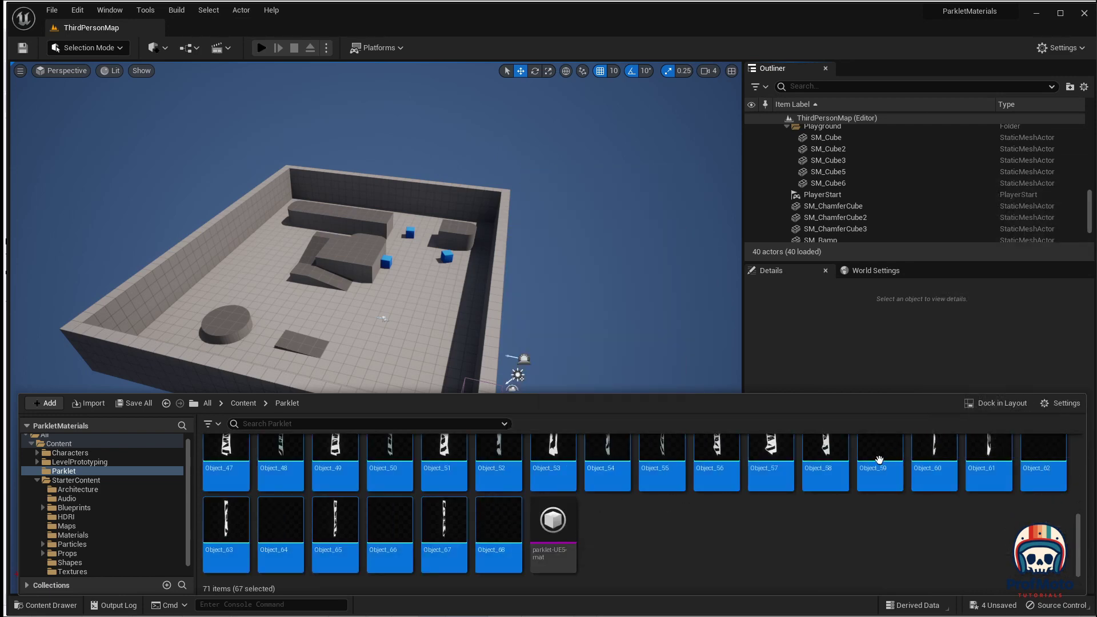
pyautogui.moveTo(502, 520); pyautogui.dragTo(442, 401)
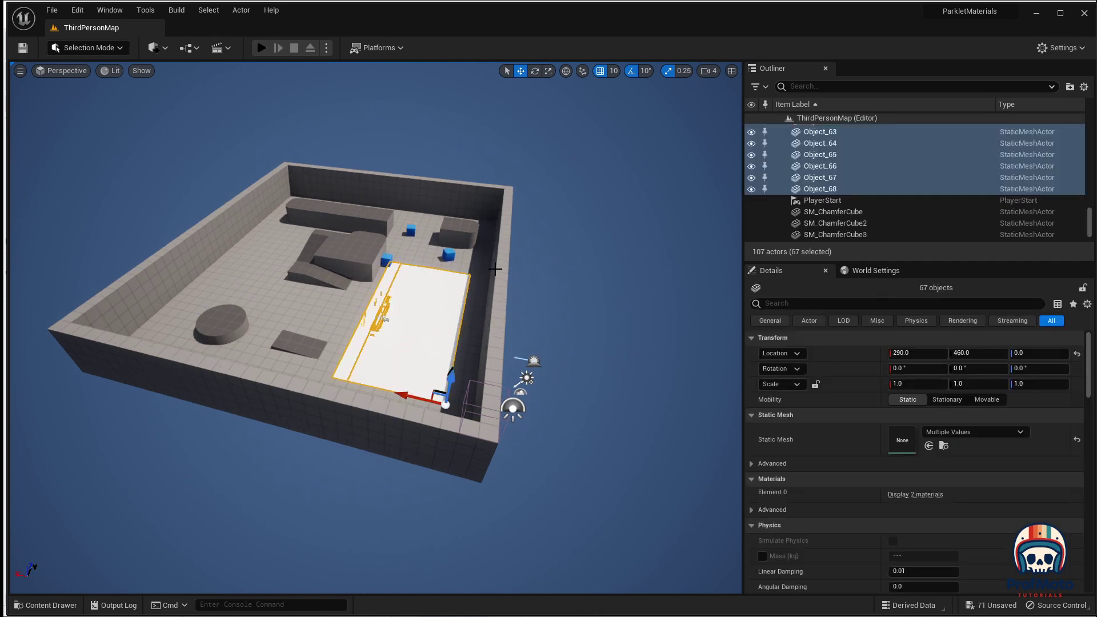
# Step: Move the selected objects into a new Outliner folder named parklet and collapse it
pyautogui.rightClick(819, 144)
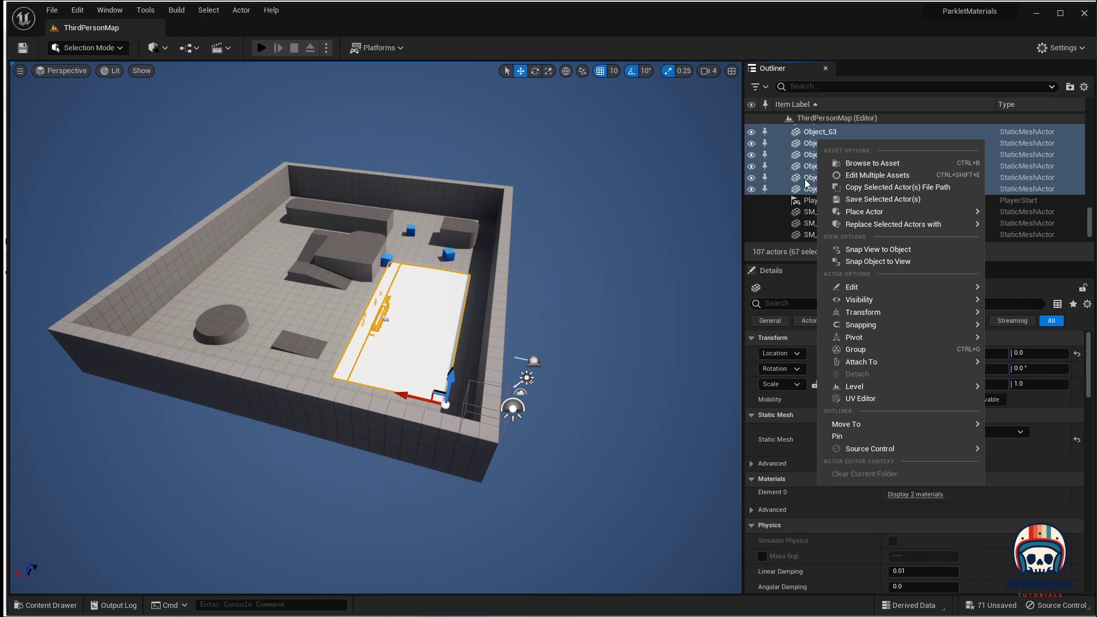
pyautogui.moveTo(838, 314)
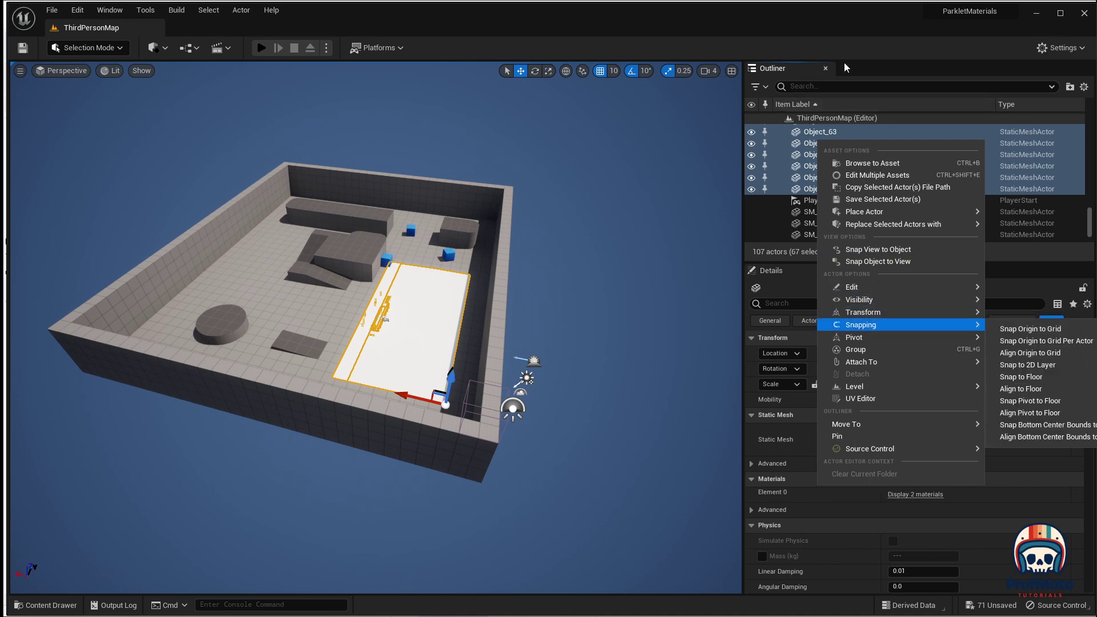
pyautogui.click(1070, 89)
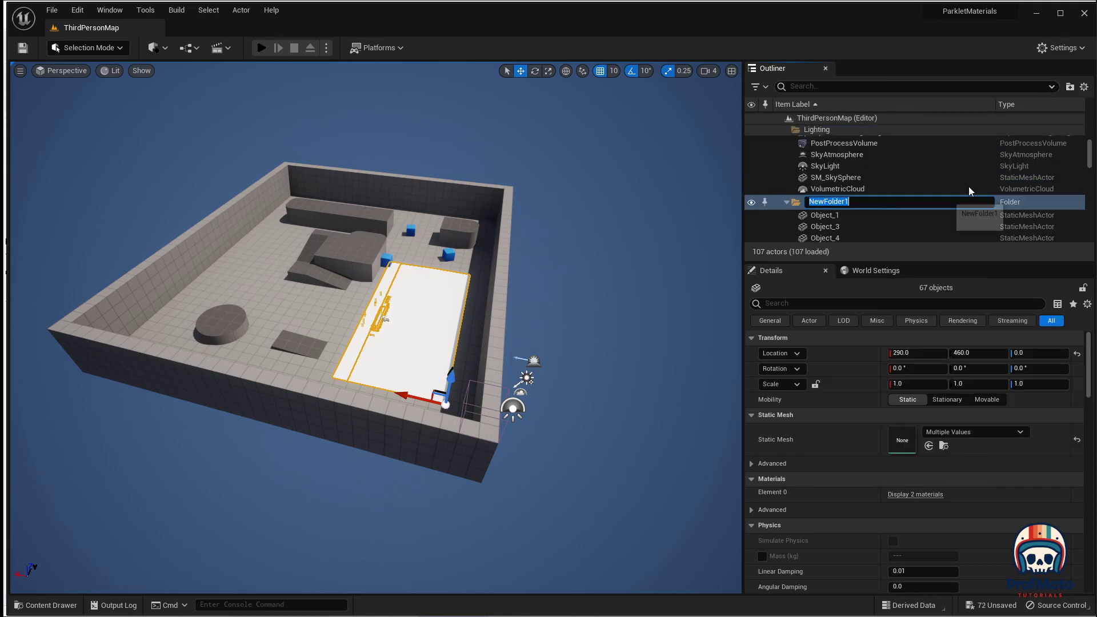
pyautogui.write('parklet')
pyautogui.press('Return')
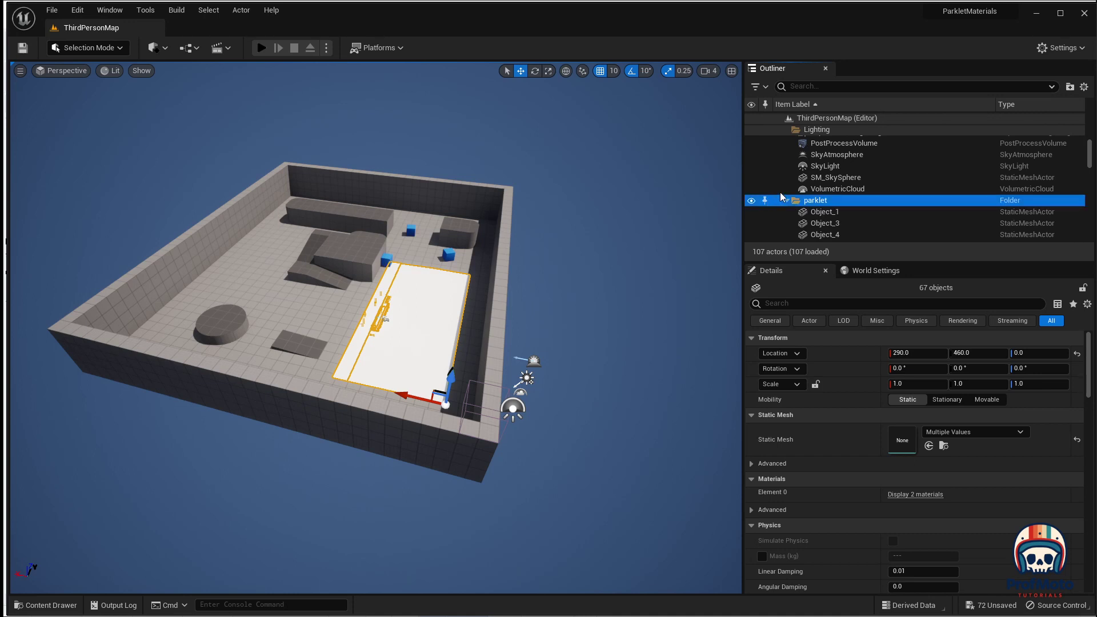
pyautogui.click(787, 201)
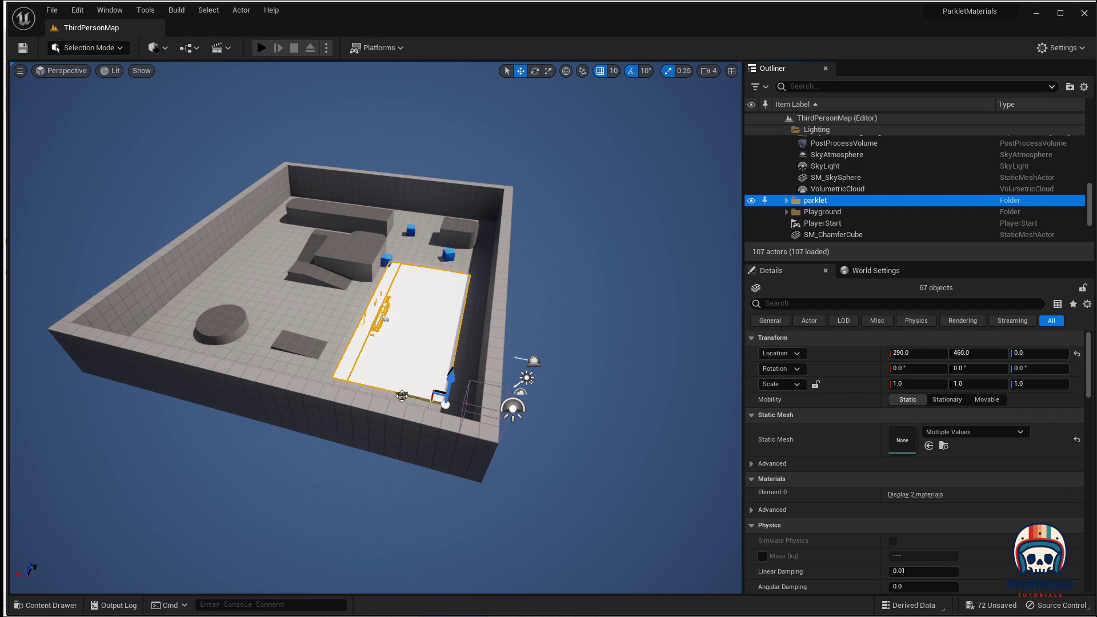
# Step: Set the parklet's X, Y and Z scale to 2.6 in Details
pyautogui.click(914, 384)
pyautogui.write('2.6')
pyautogui.press('Tab')
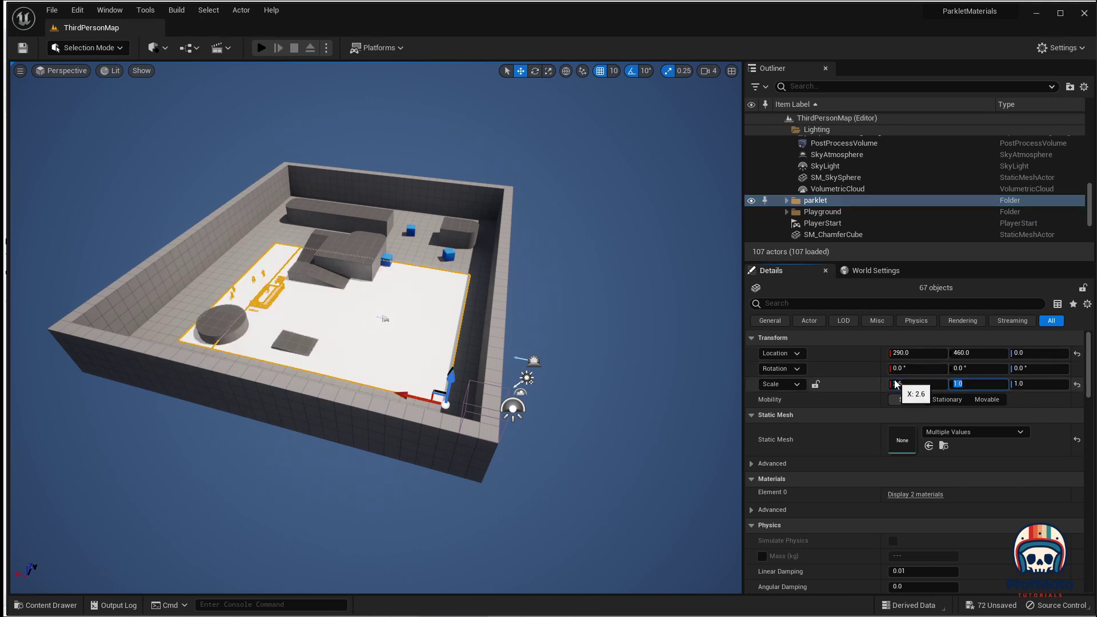
pyautogui.write('2.6')
pyautogui.press('Tab')
pyautogui.write('2.6')
pyautogui.press('Return')
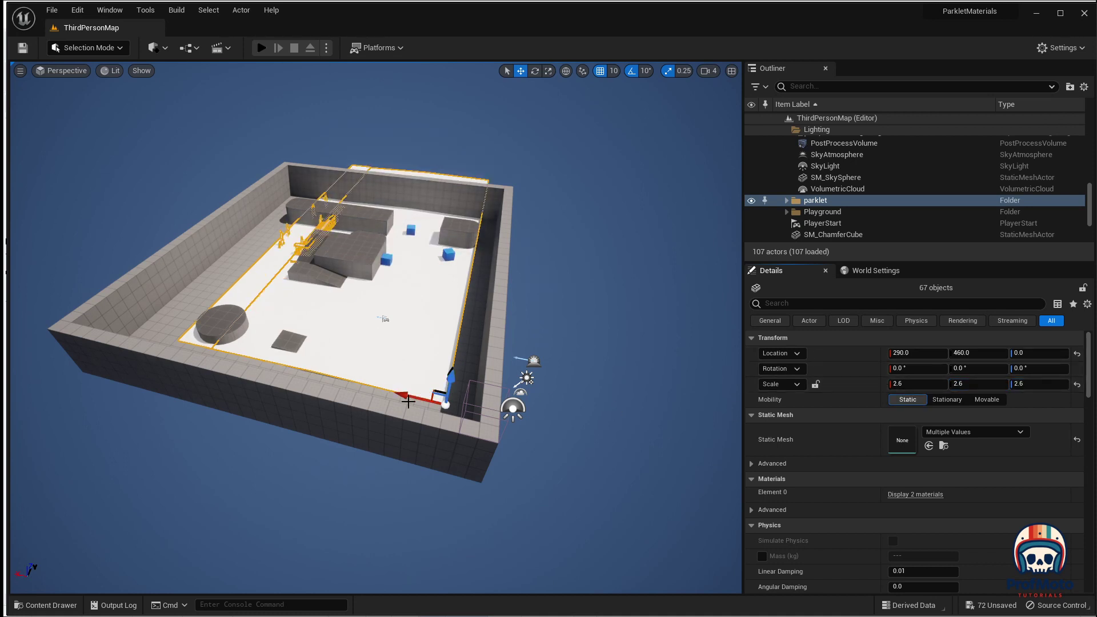
# Step: Rotate the parklet -180° on Z and move it into the playground at 2290, 3180
pyautogui.press('e')
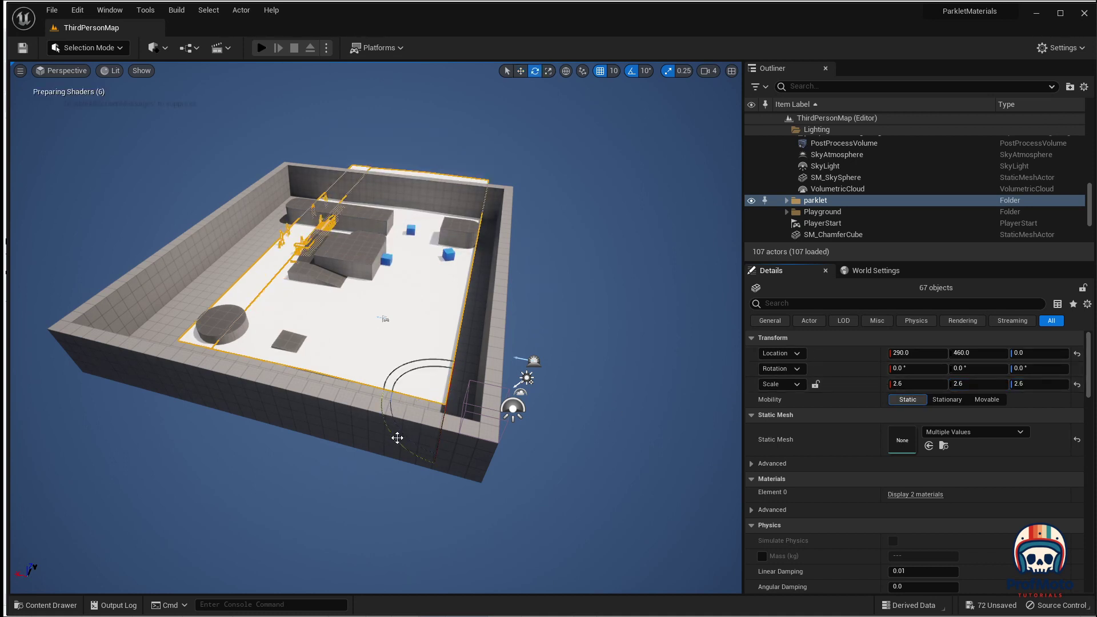
pyautogui.moveTo(400, 447); pyautogui.dragTo(517, 419)
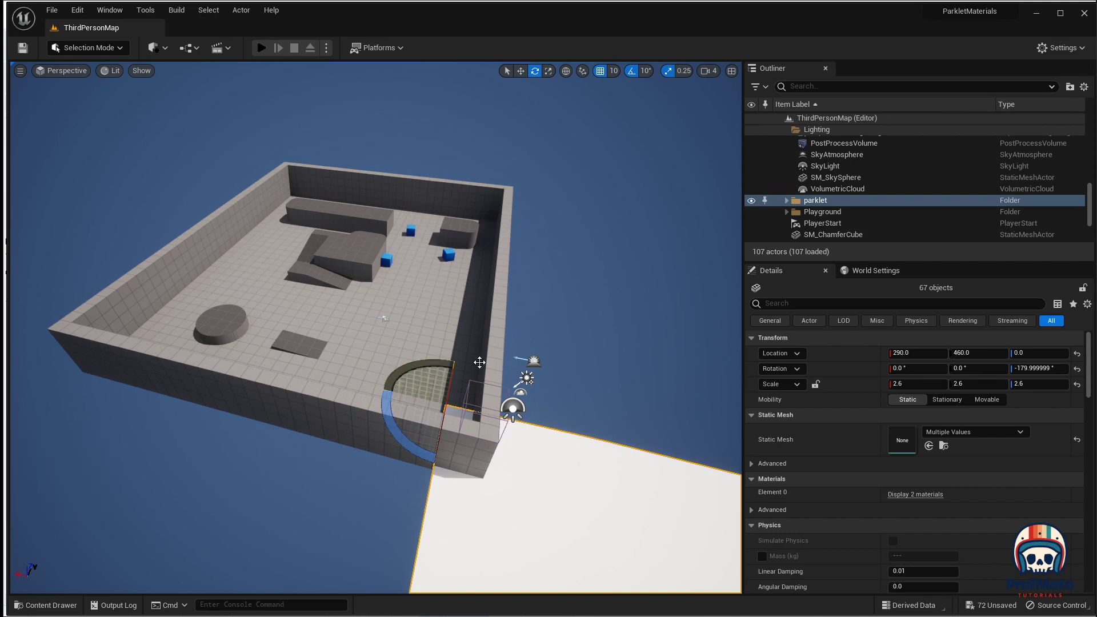
pyautogui.press('w')
pyautogui.moveTo(410, 396); pyautogui.dragTo(174, 361)
pyautogui.moveTo(218, 318); pyautogui.dragTo(348, 194)
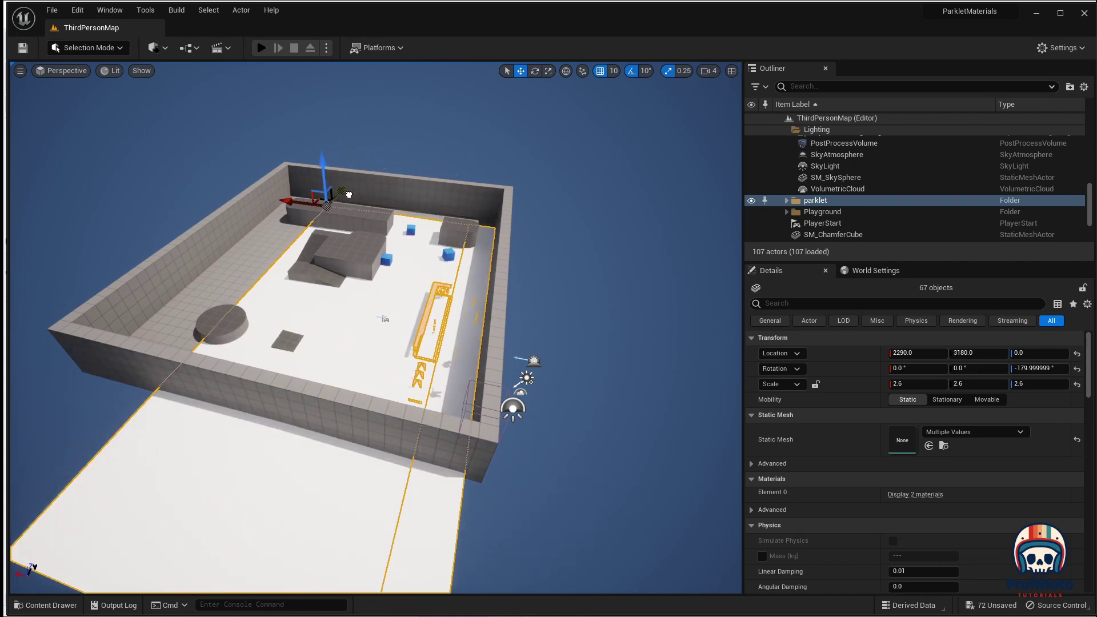
pyautogui.click(541, 299)
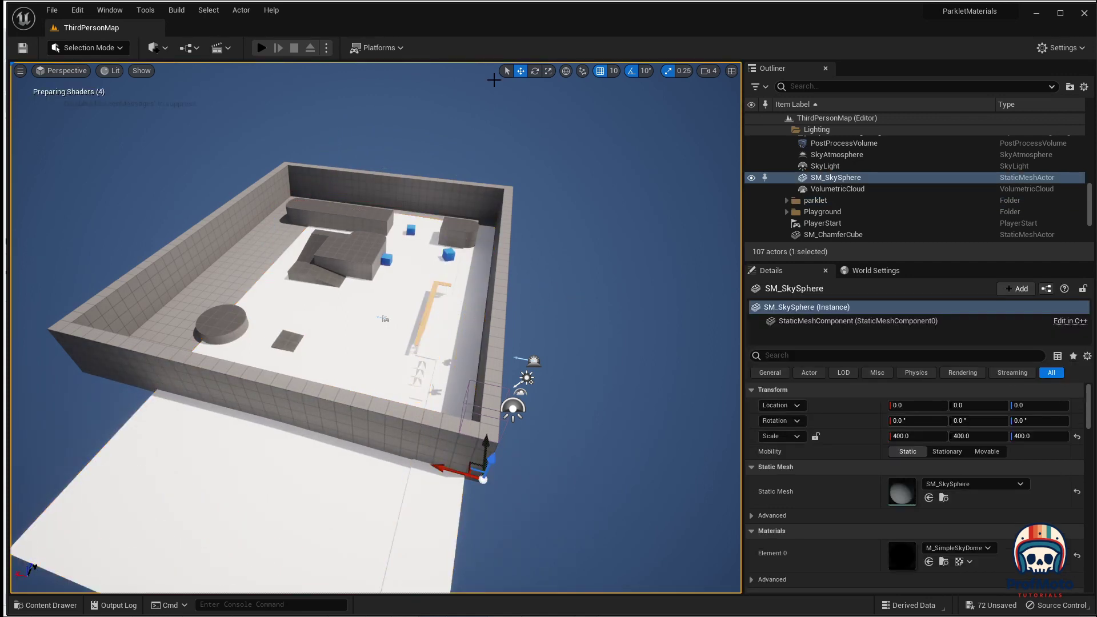
# Step: Play the level, run and jump the character around the parklet benches and railing, then stop
pyautogui.click(261, 47)
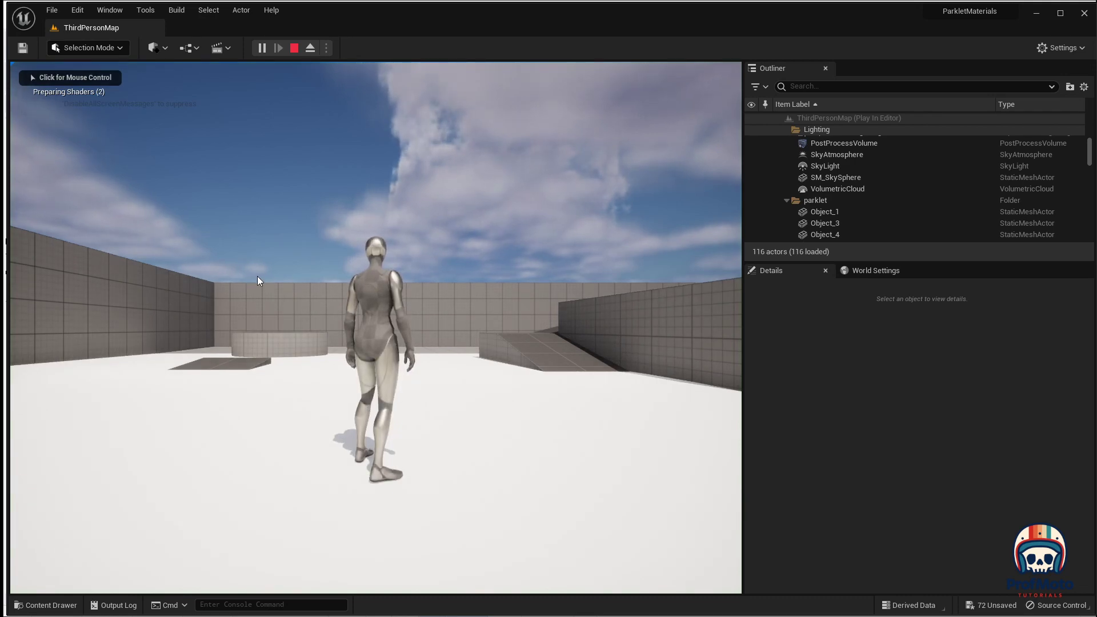
pyautogui.click(310, 251)
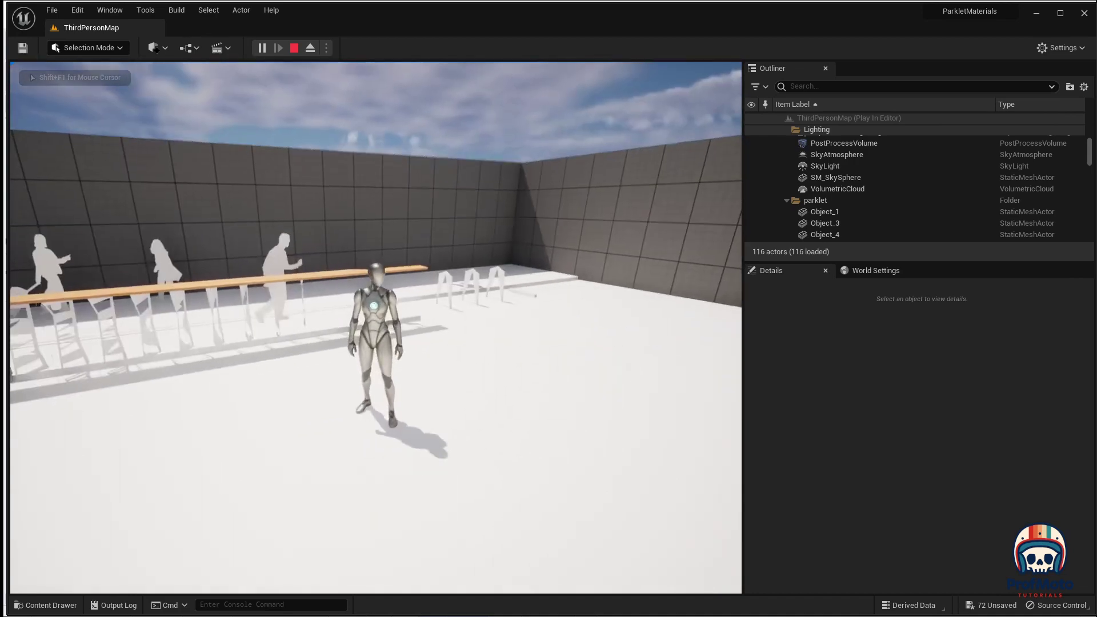
pyautogui.press('w')
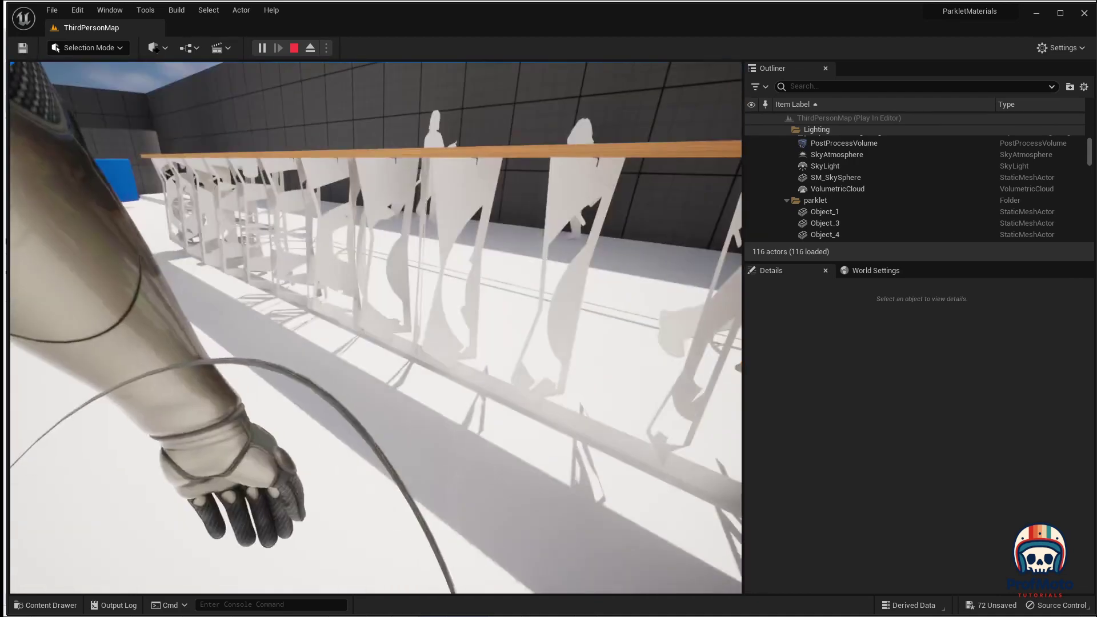
pyautogui.press('s')
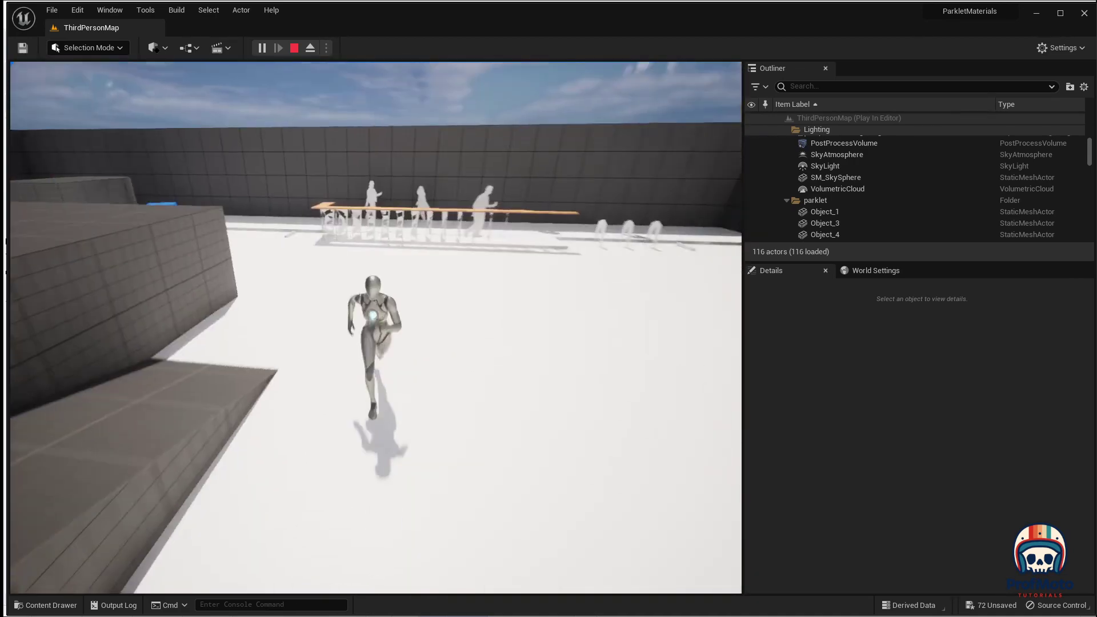
pyautogui.press('space')
pyautogui.press('w')
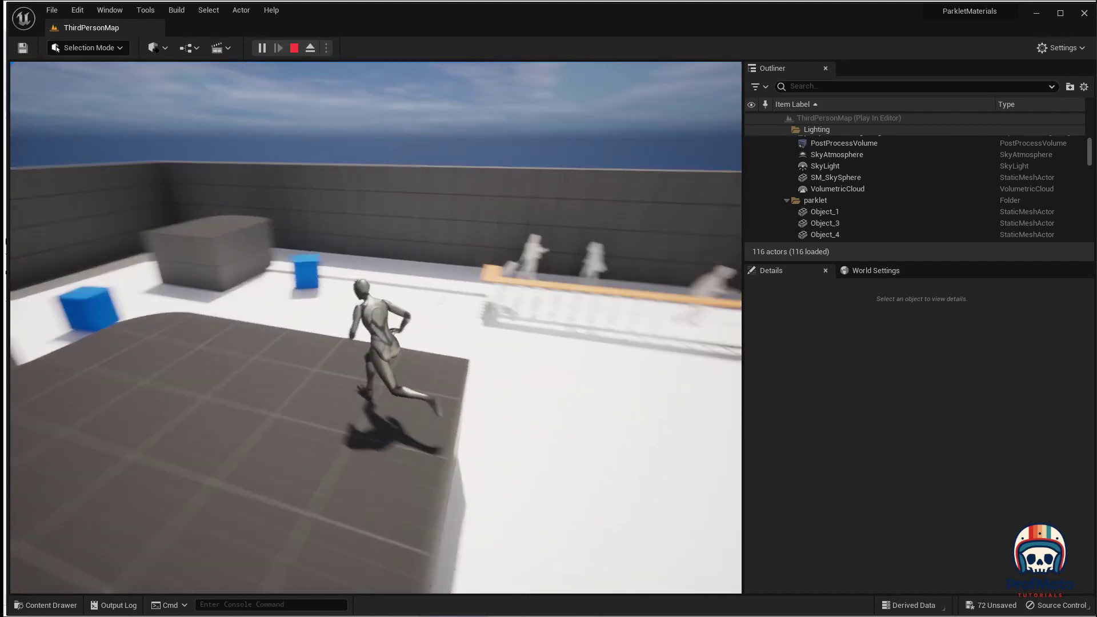
pyautogui.press('w')
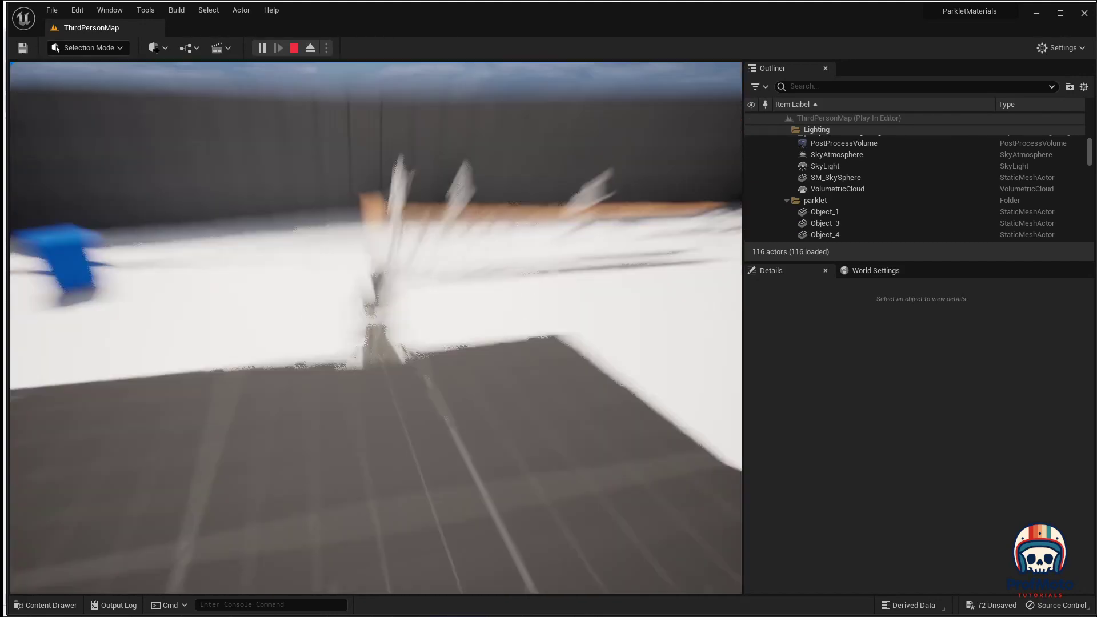
pyautogui.press('s')
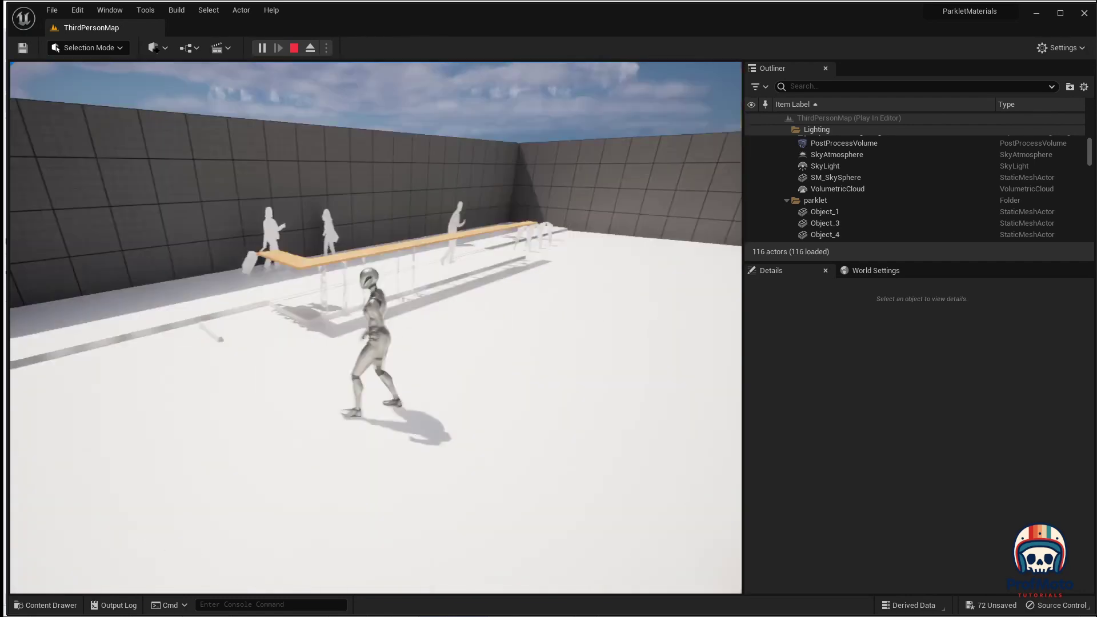
pyautogui.press('w')
pyautogui.press('Escape')
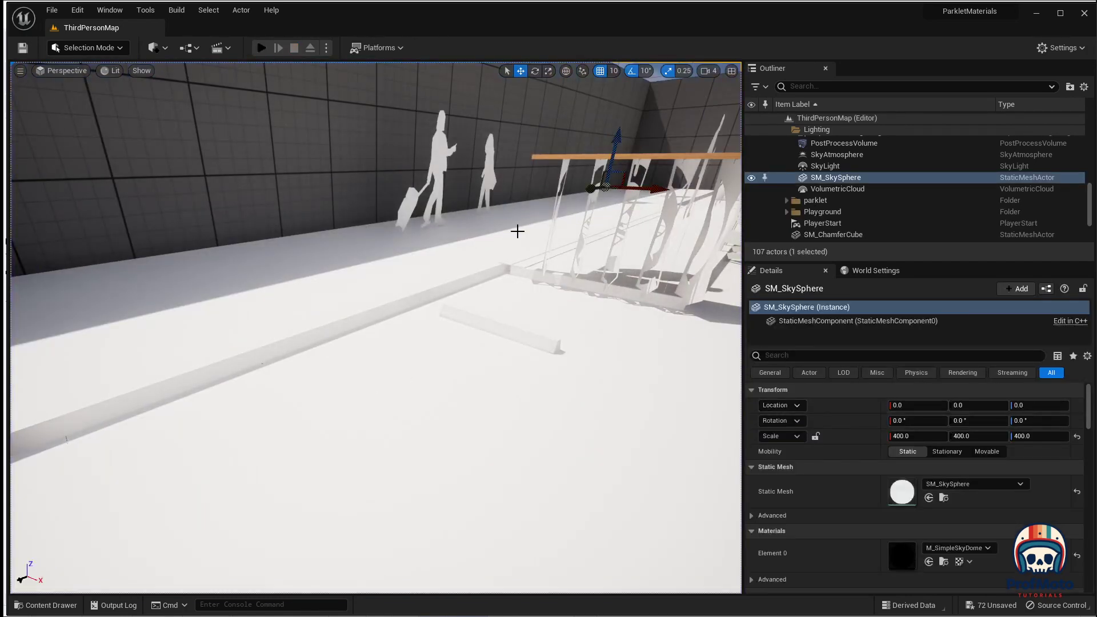
# Step: Select all descendants of the parklet folder in the Outliner
pyautogui.click(817, 200)
pyautogui.doubleClick(817, 201)
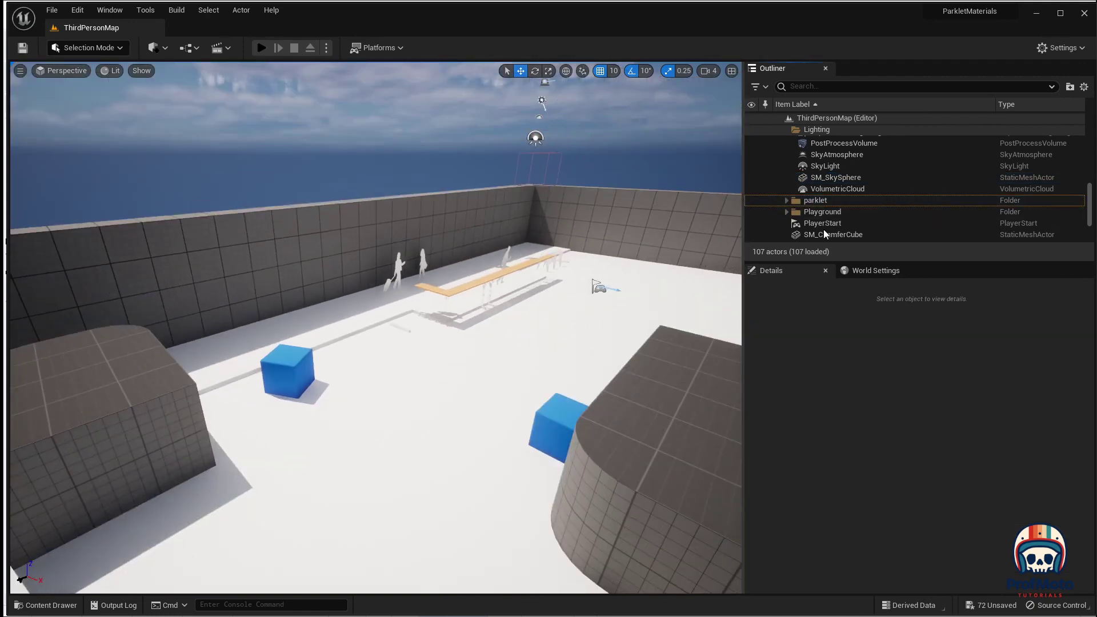
pyautogui.rightClick(812, 205)
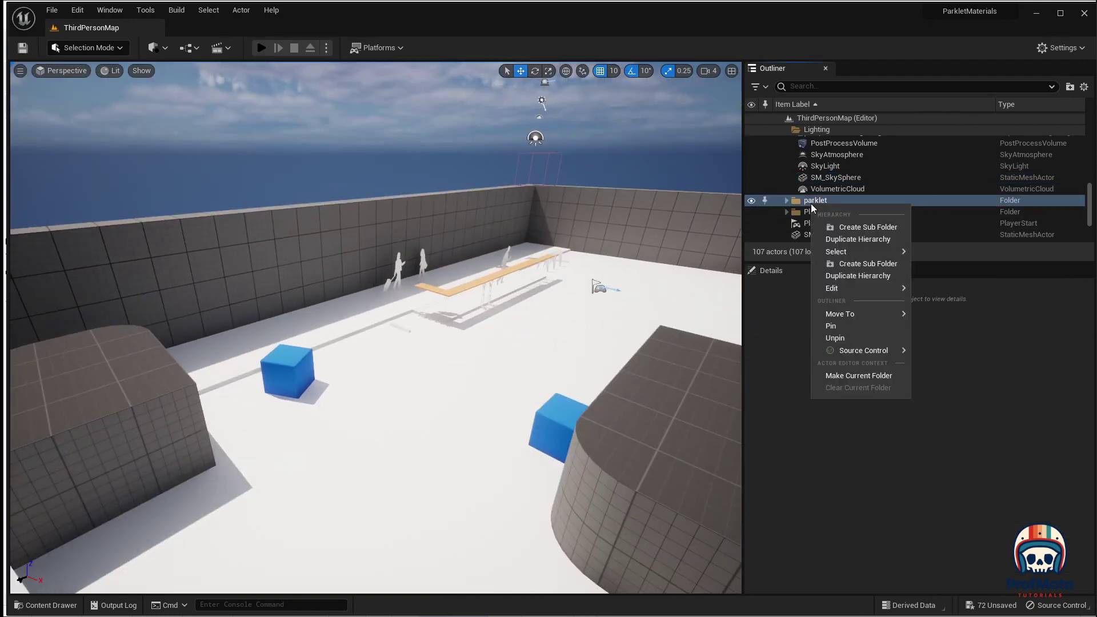
pyautogui.moveTo(851, 252)
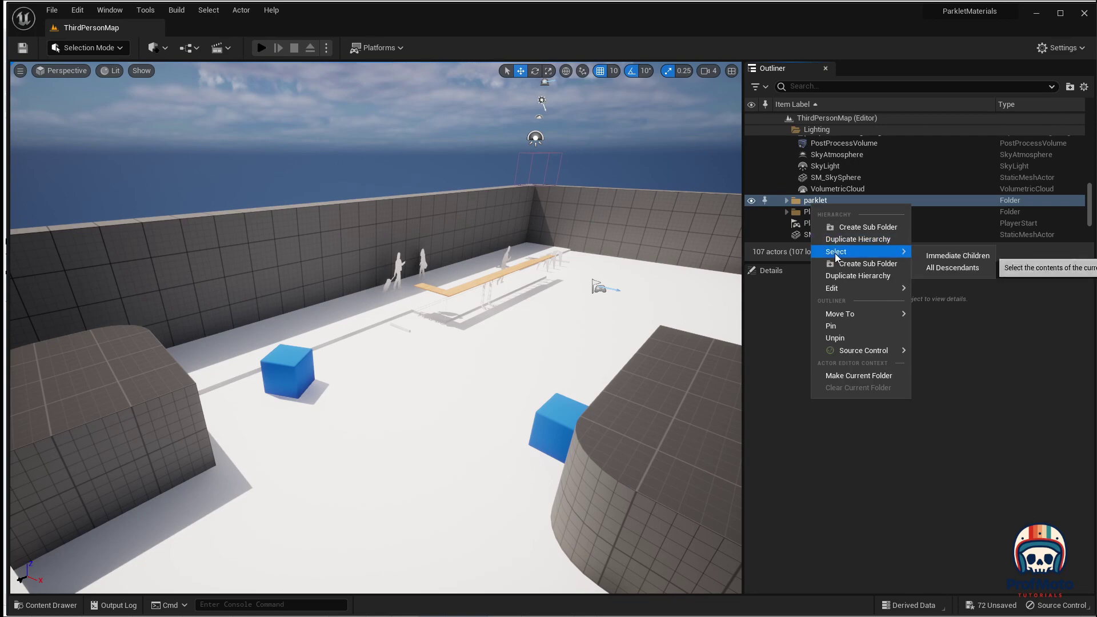
pyautogui.click(945, 268)
# Step: Move the whole parklet vertically to height Z 40
pyautogui.moveTo(632, 259); pyautogui.dragTo(296, 289, button='right')
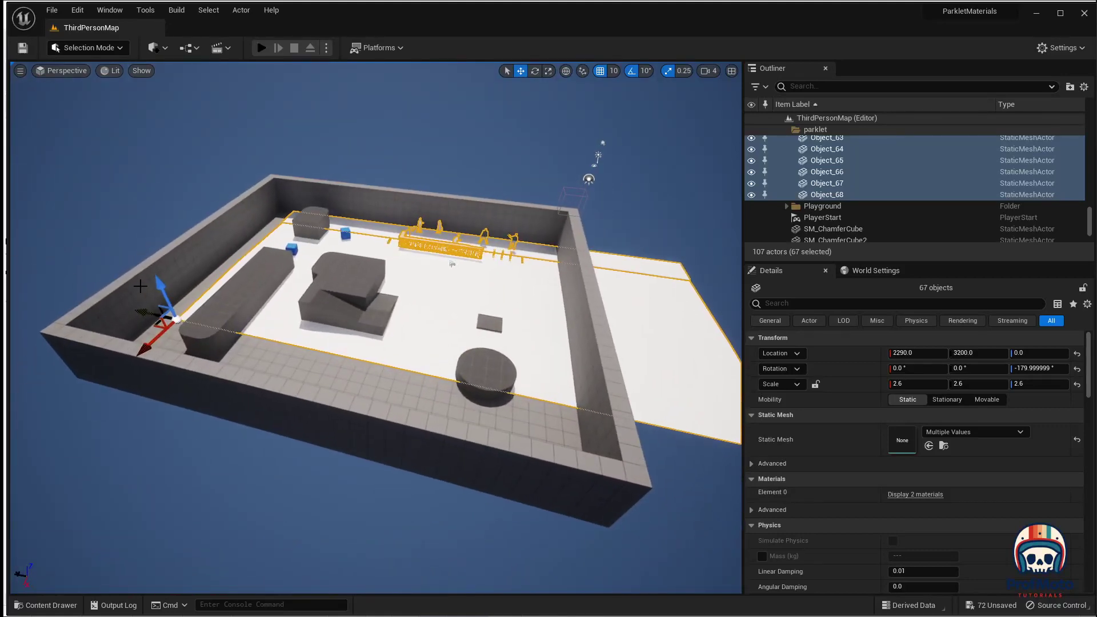
pyautogui.moveTo(158, 283); pyautogui.dragTo(157, 289)
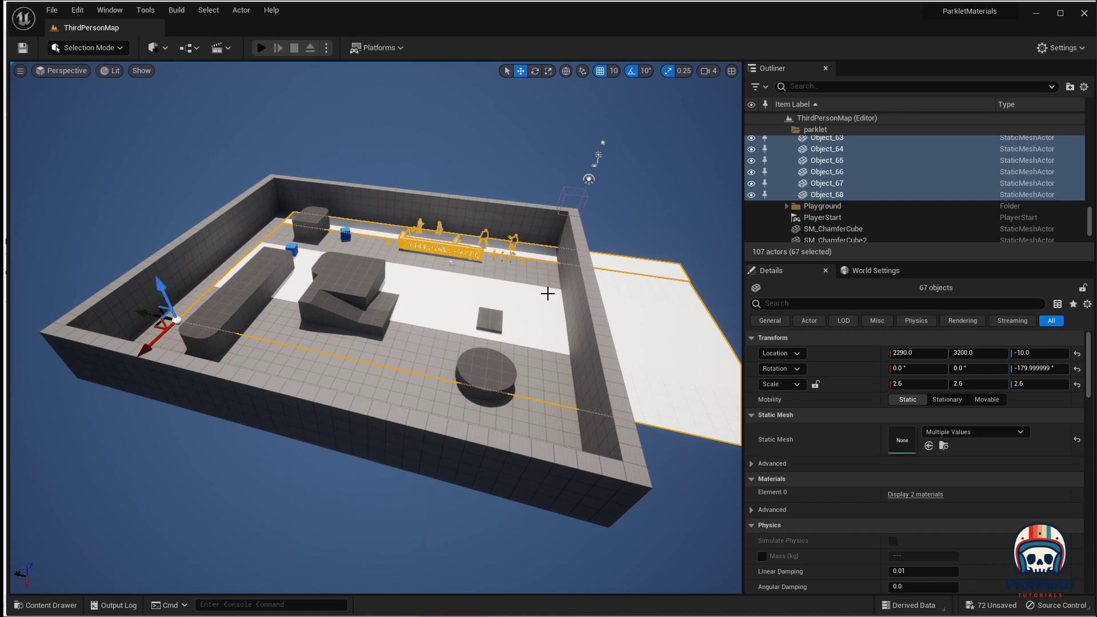
pyautogui.moveTo(165, 290); pyautogui.dragTo(163, 270)
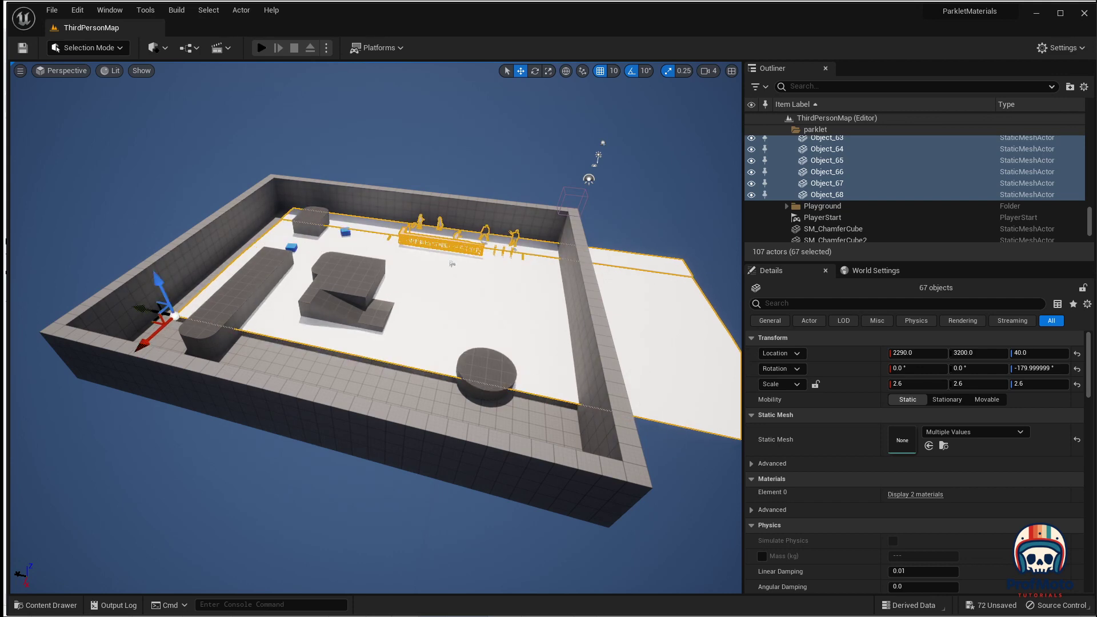
# Step: Delete the parklet's white floor piece, Object_23
pyautogui.click(663, 394)
pyautogui.press('Delete')
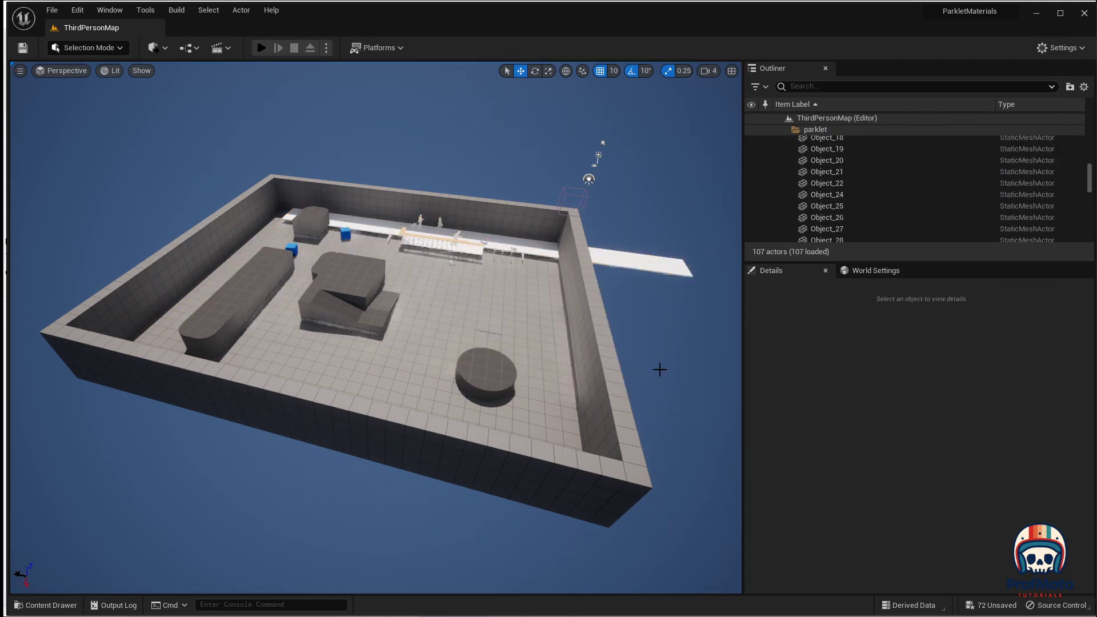
pyautogui.scroll(5, 834, 132)
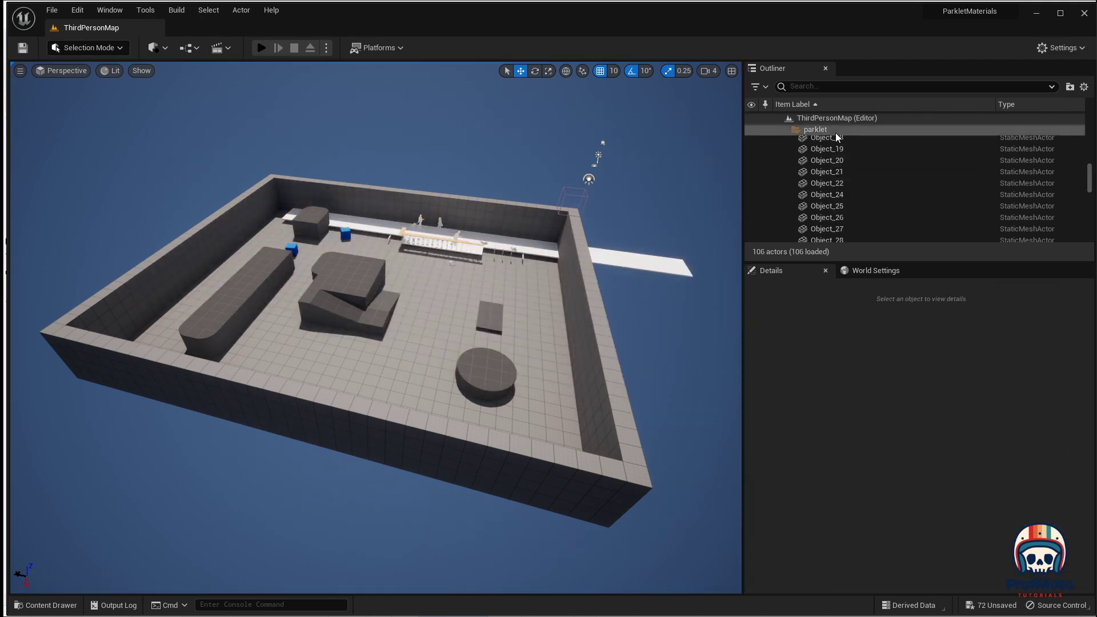
# Step: Reselect the remaining 66 parklet objects and lower them to Z -10
pyautogui.rightClick(829, 194)
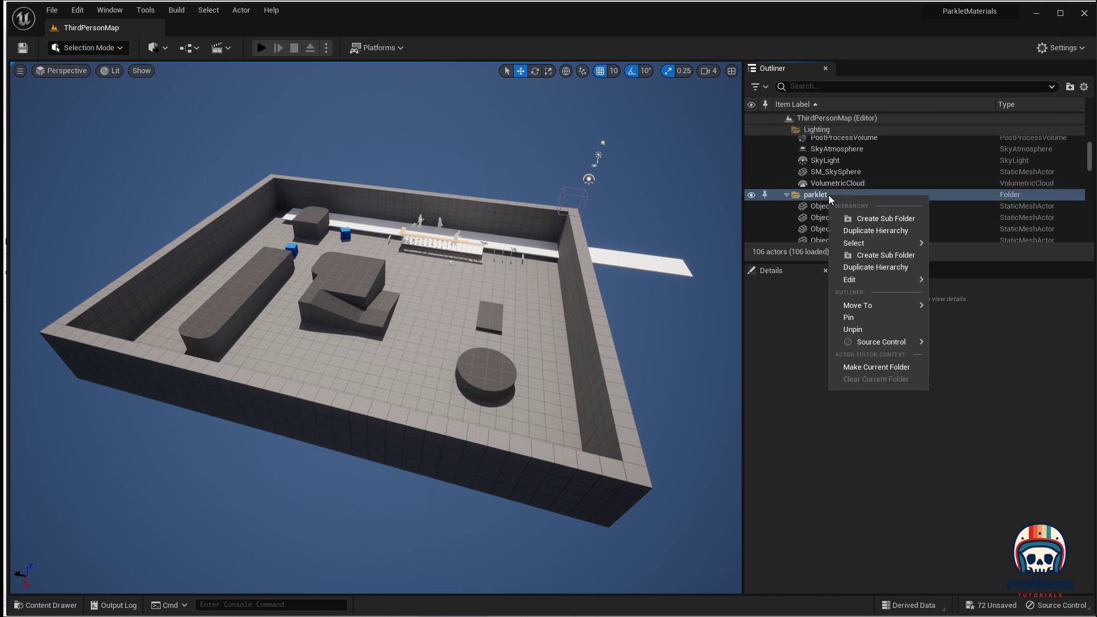
pyautogui.moveTo(883, 285)
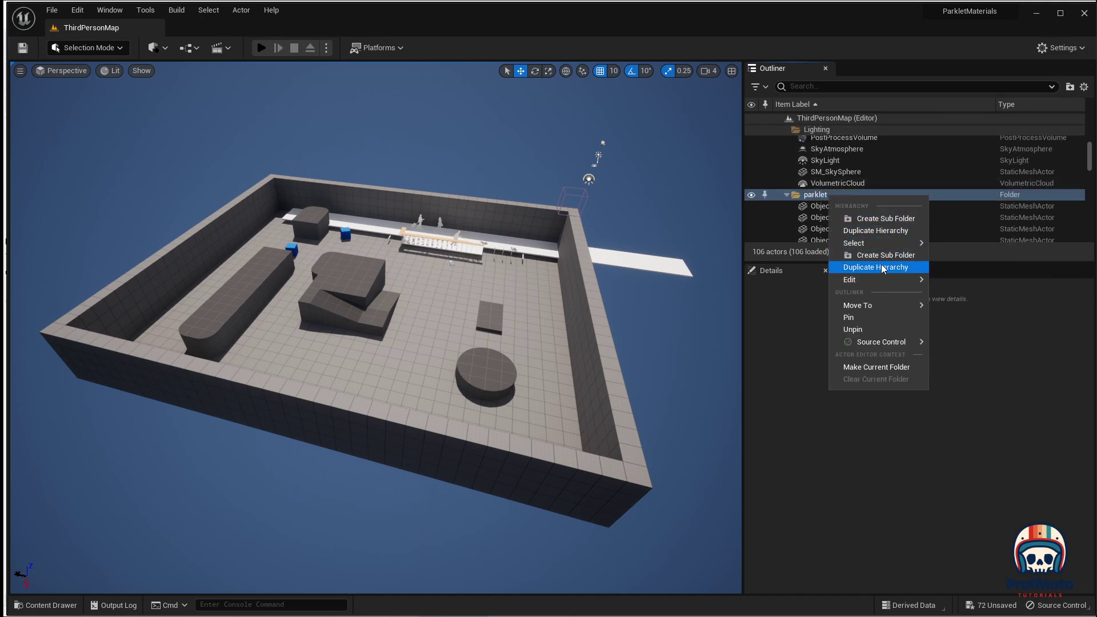
pyautogui.moveTo(879, 242)
pyautogui.click(966, 261)
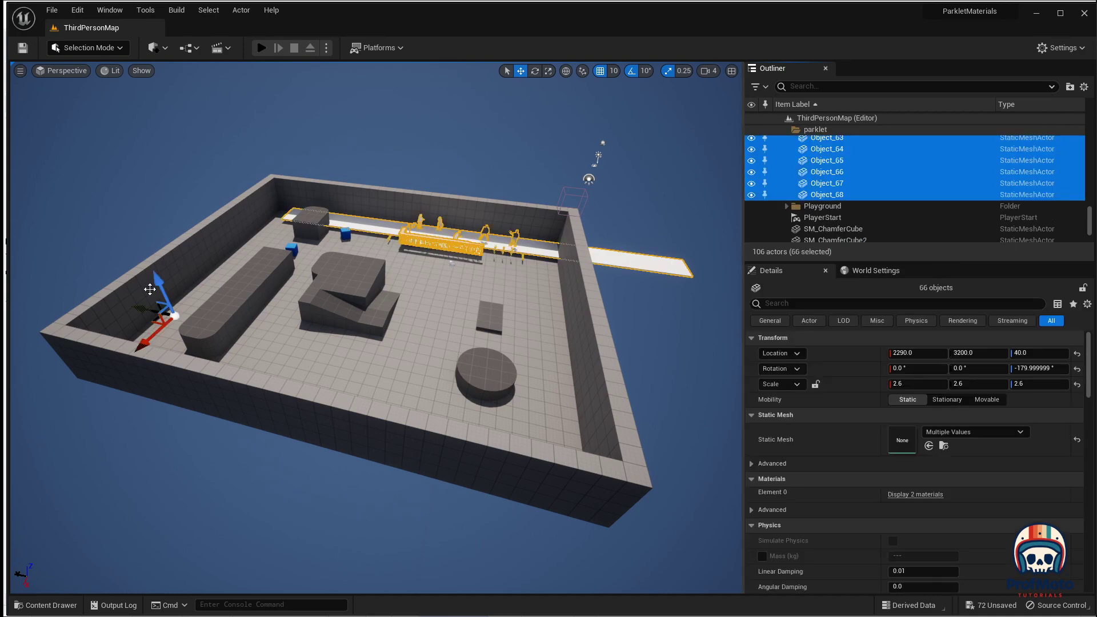
pyautogui.moveTo(156, 282); pyautogui.dragTo(159, 288)
pyautogui.press('f')
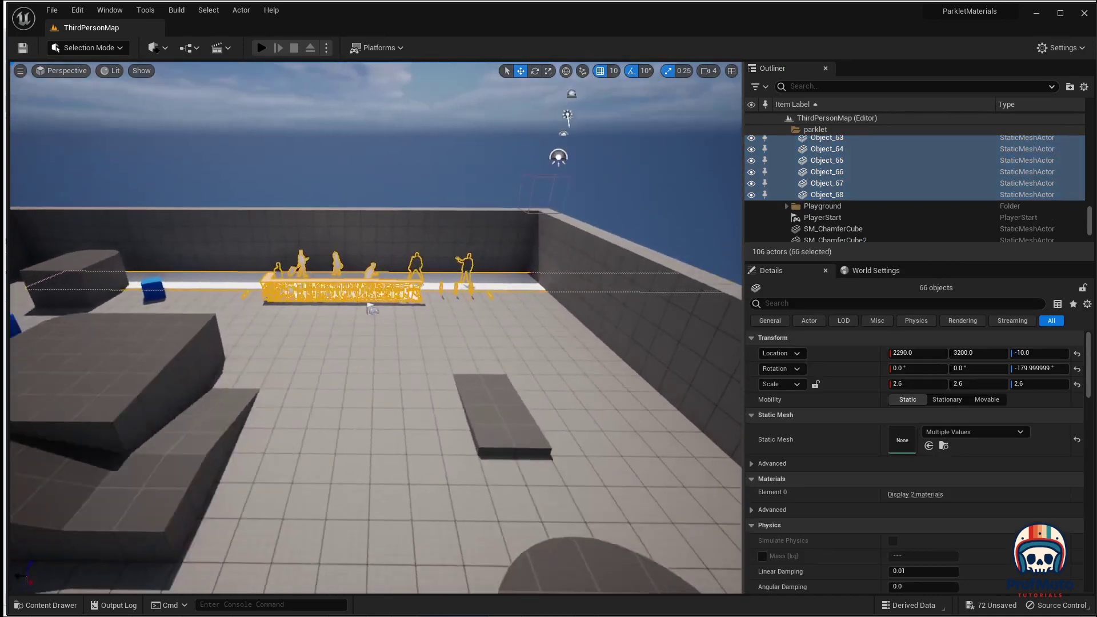
pyautogui.keyDown('alt'); pyautogui.moveTo(371, 309); pyautogui.dragTo(563, 351); pyautogui.keyUp('alt')
# Step: Play the level, run the character along the lowered parklet's railing, then stop playing
pyautogui.click(262, 48)
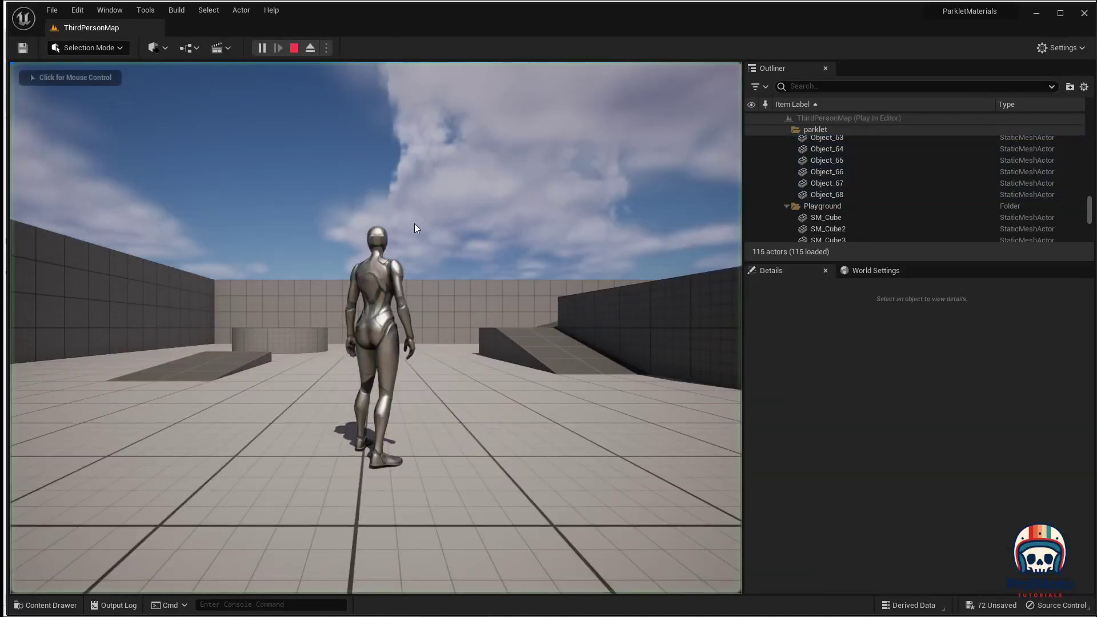
pyautogui.press('w')
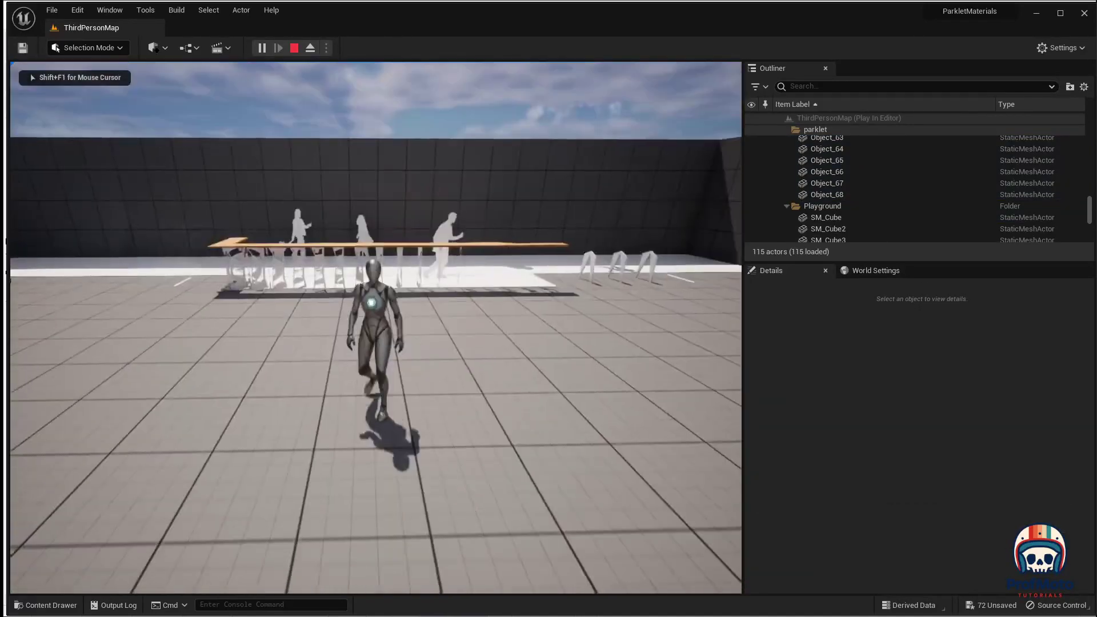
pyautogui.press('w')
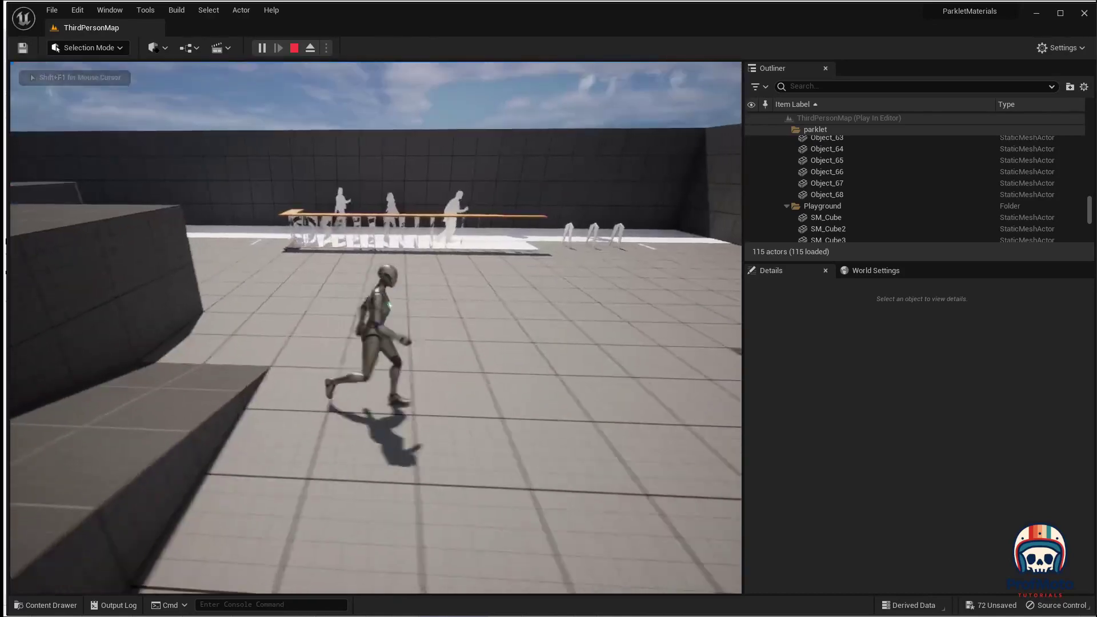
pyautogui.press('w')
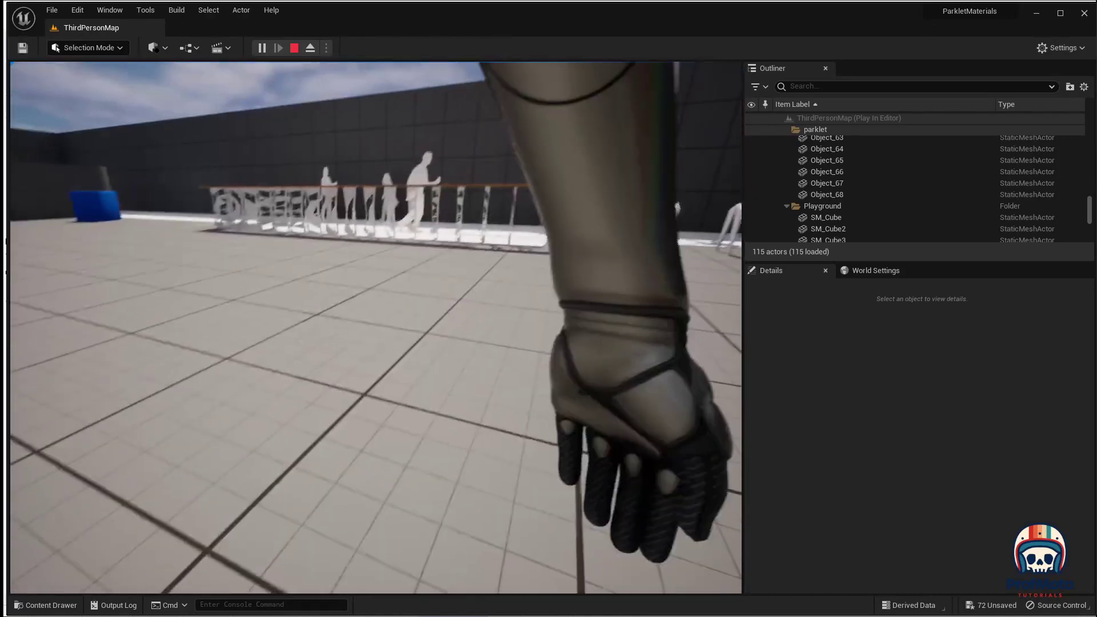
pyautogui.press('w')
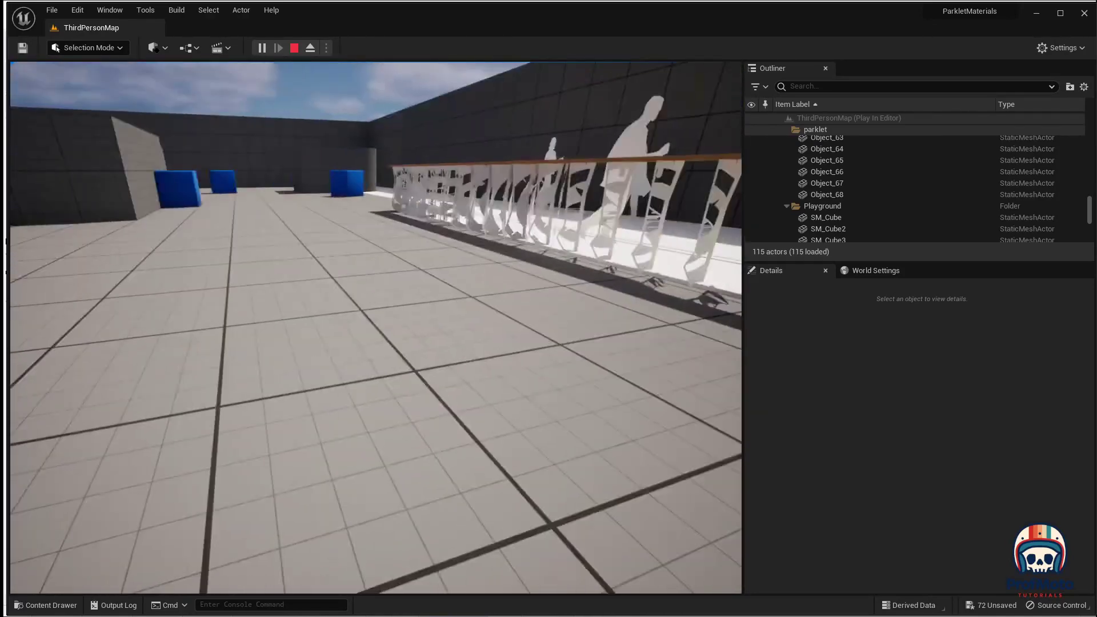
pyautogui.press('w')
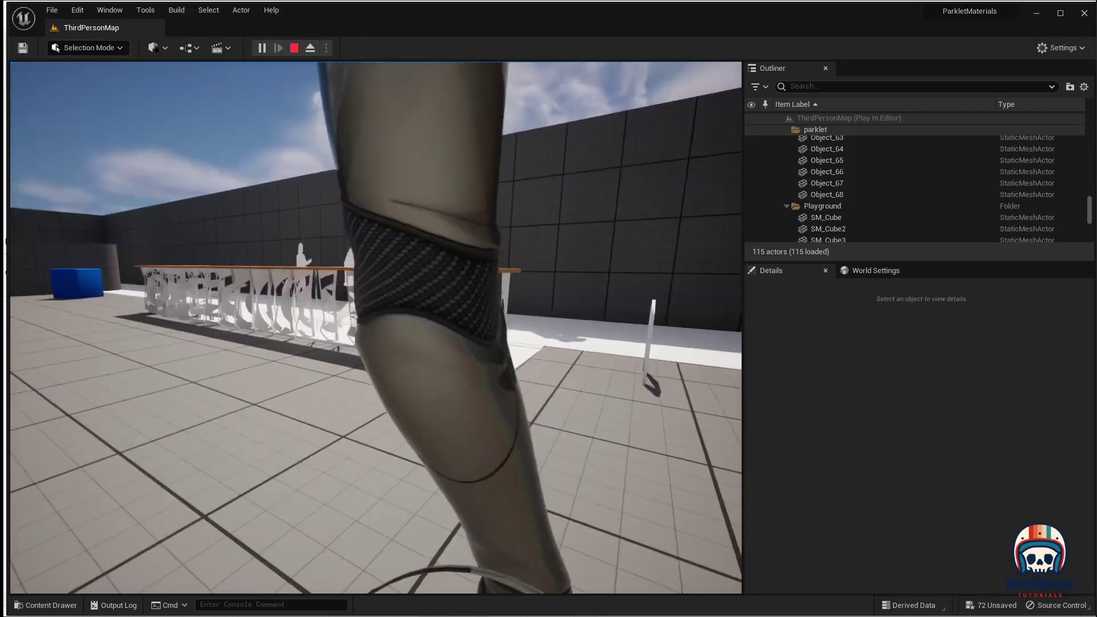
pyautogui.press('Escape')
pyautogui.moveTo(331, 331); pyautogui.dragTo(399, 309, button='right')
pyautogui.click(487, 113)
pyautogui.moveTo(487, 112); pyautogui.dragTo(388, 144, button='right')
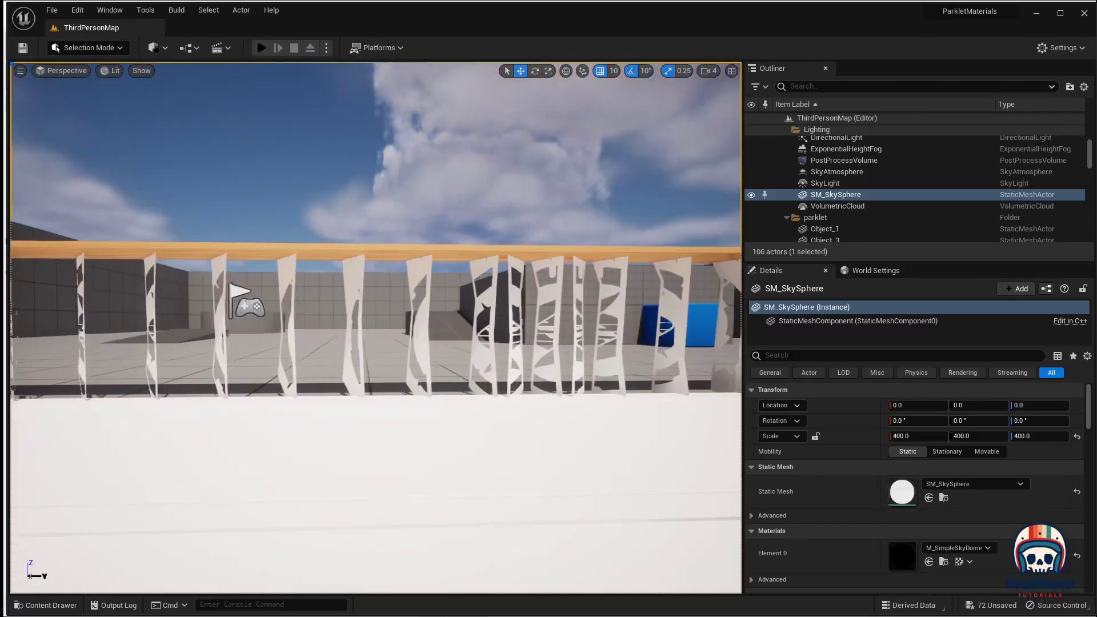
pyautogui.moveTo(389, 144); pyautogui.dragTo(386, 144, button='right')
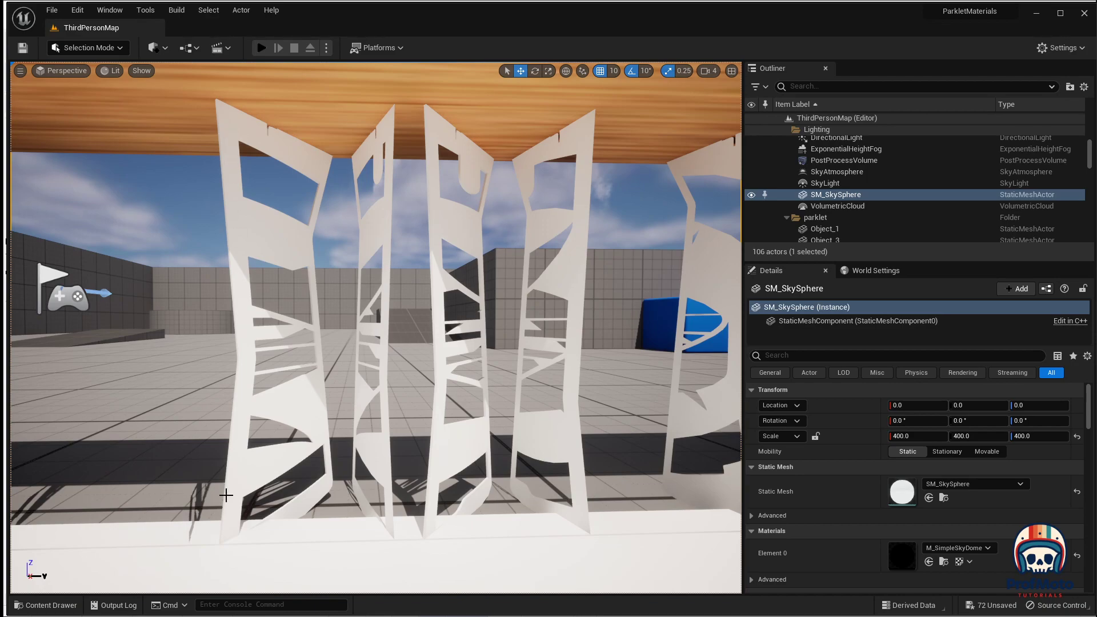
pyautogui.moveTo(448, 416)
pyautogui.mouseDown(button='right')
pyautogui.moveTo(423, 415)
pyautogui.moveTo(459, 415)
pyautogui.moveTo(447, 415)
pyautogui.mouseUp(button='right')
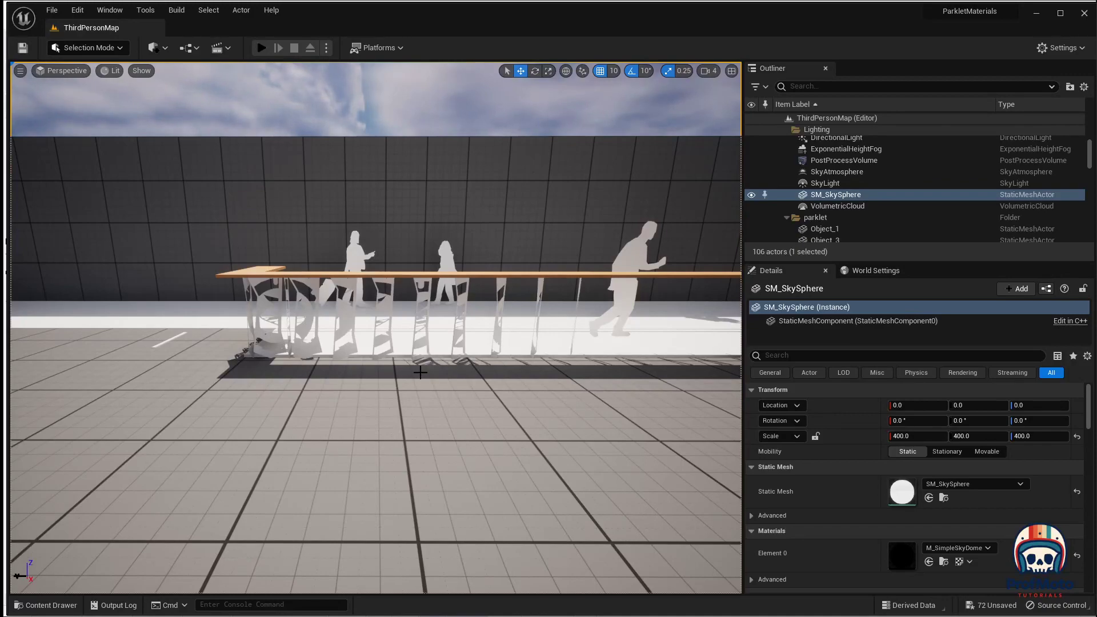
pyautogui.moveTo(420, 370); pyautogui.dragTo(426, 392, button='right')
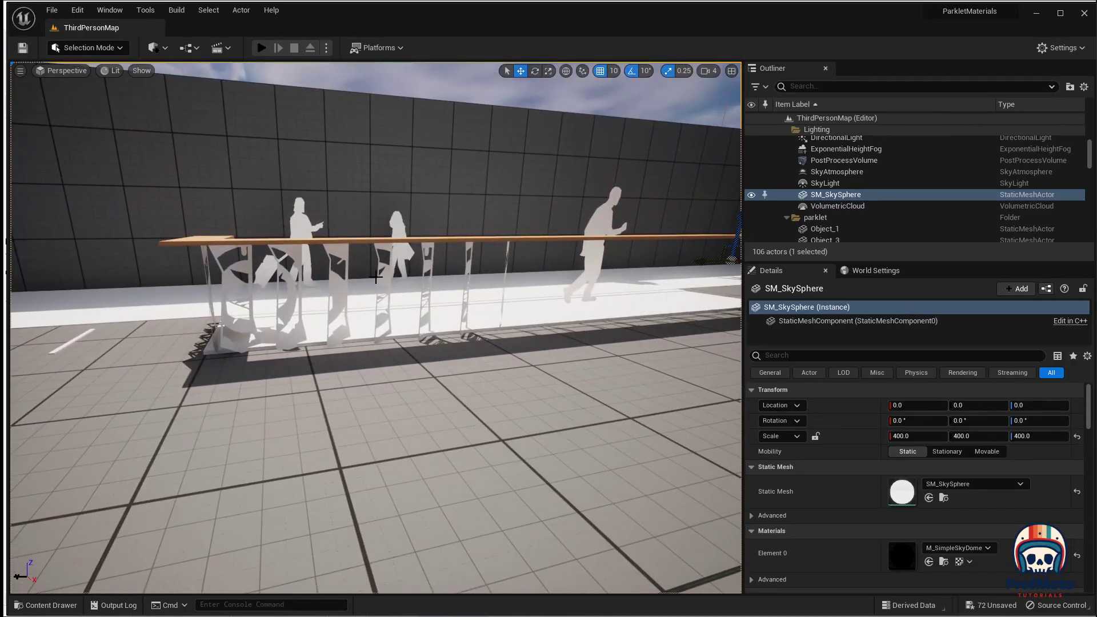
# Step: Enable Two Sided on the fence panel's Material_2 and close the material editor
pyautogui.click(379, 277)
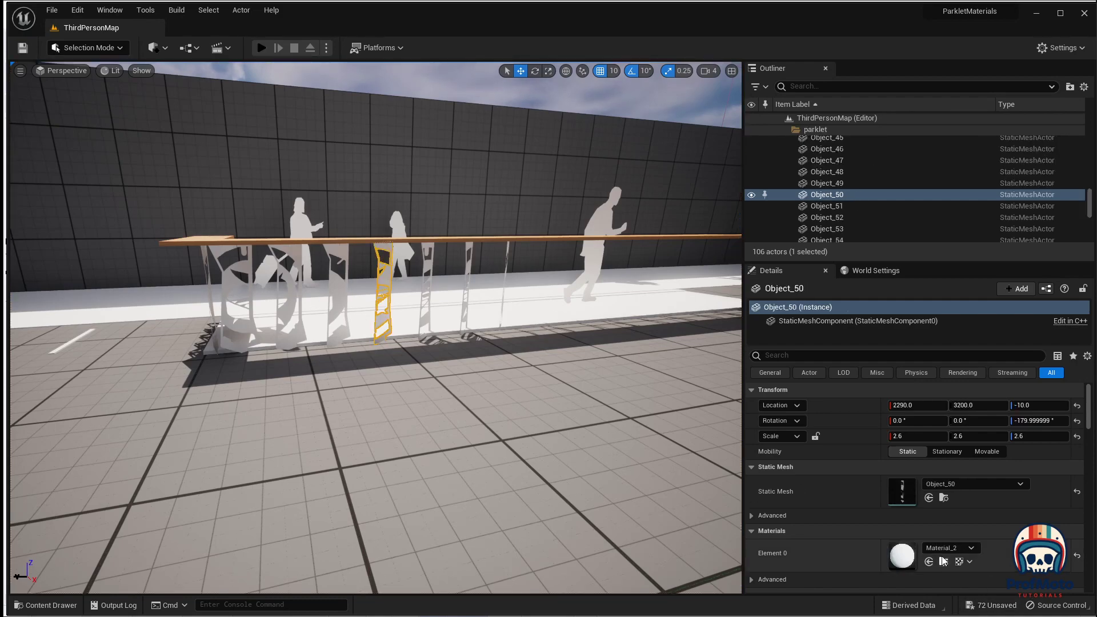
pyautogui.doubleClick(902, 555)
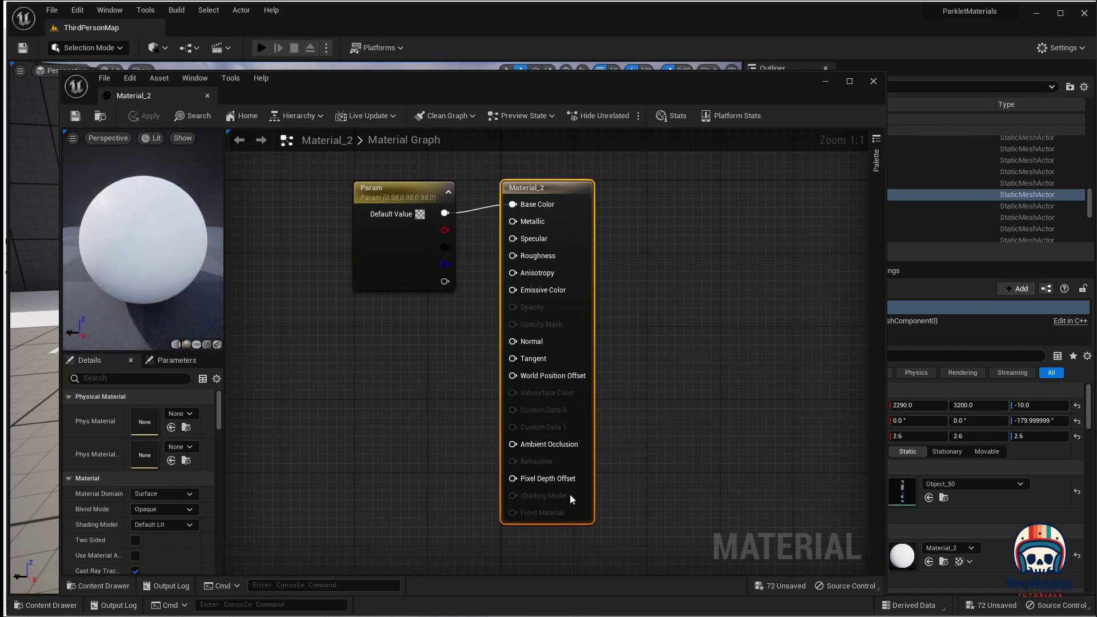
pyautogui.click(135, 540)
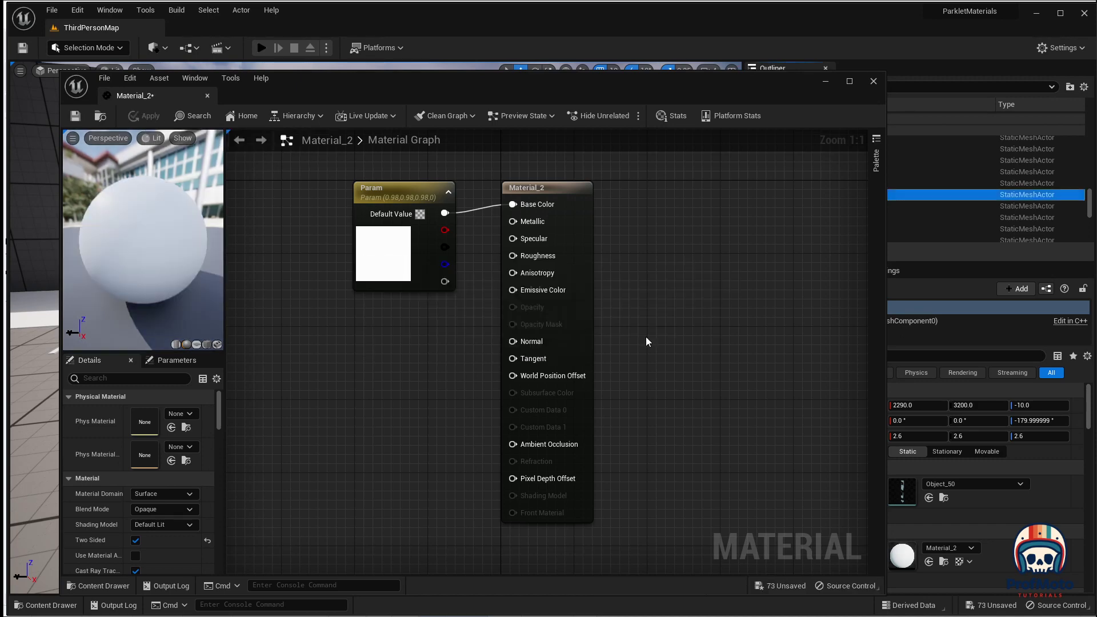
pyautogui.click(874, 82)
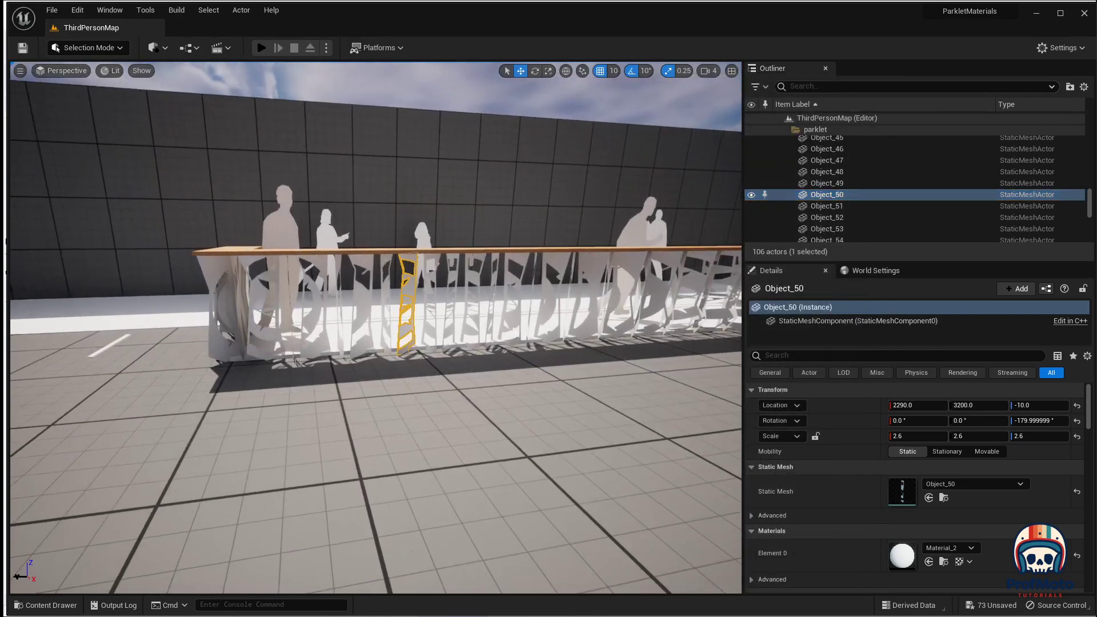
pyautogui.click(483, 113)
pyautogui.moveTo(490, 139); pyautogui.dragTo(284, 76, button='right')
pyautogui.click(262, 49)
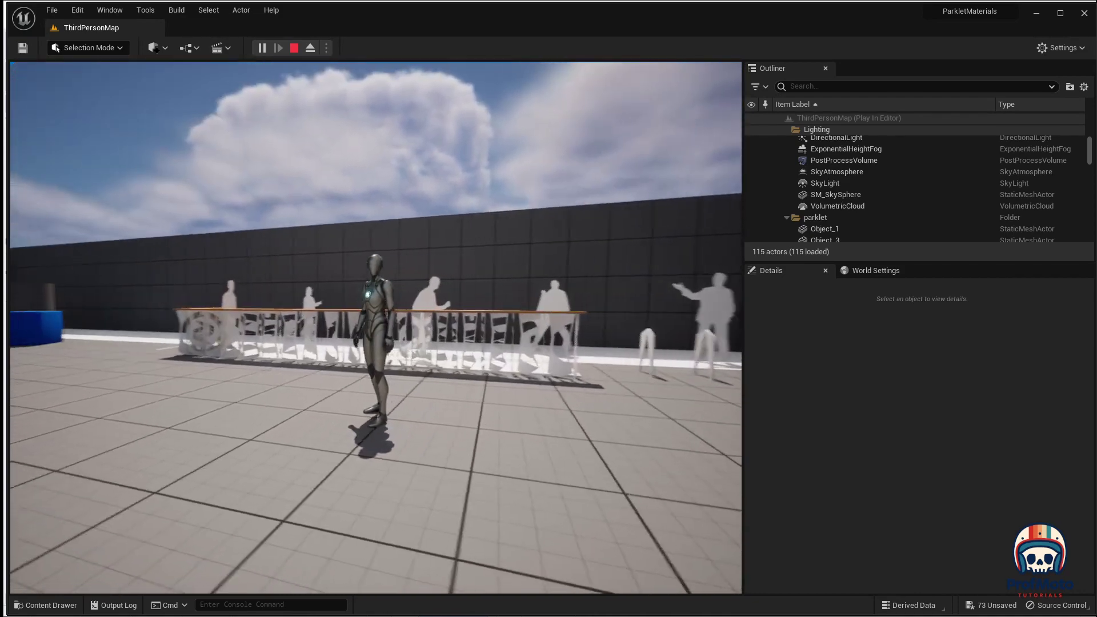
# Step: Stop the play session and bring the view close to the wooden tabletop
pyautogui.press('Escape')
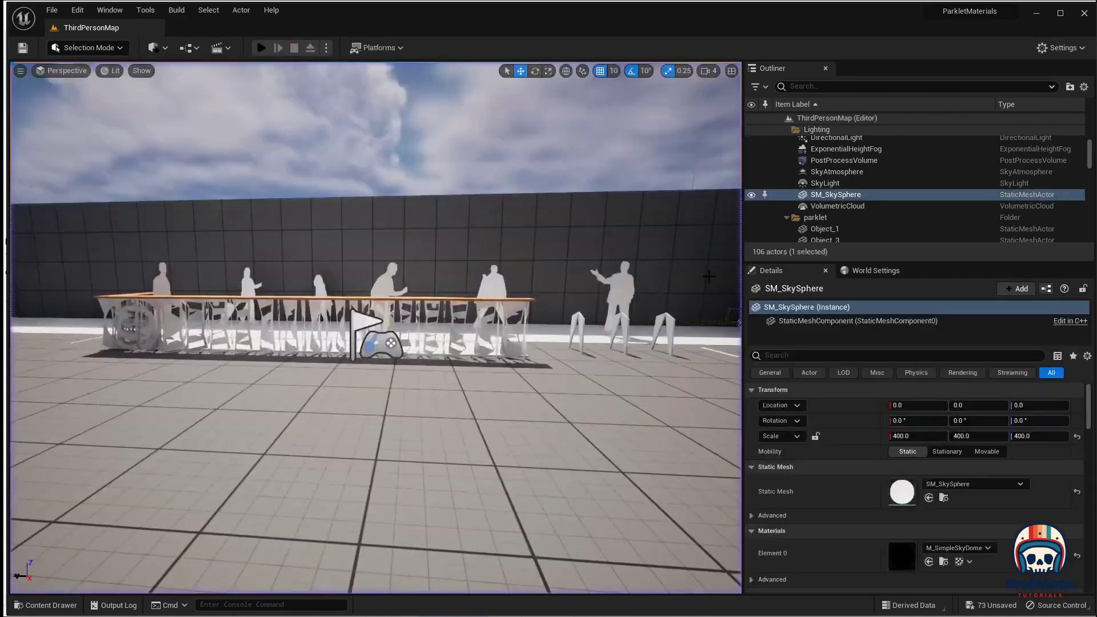
pyautogui.moveTo(377, 326); pyautogui.dragTo(388, 260, button='right')
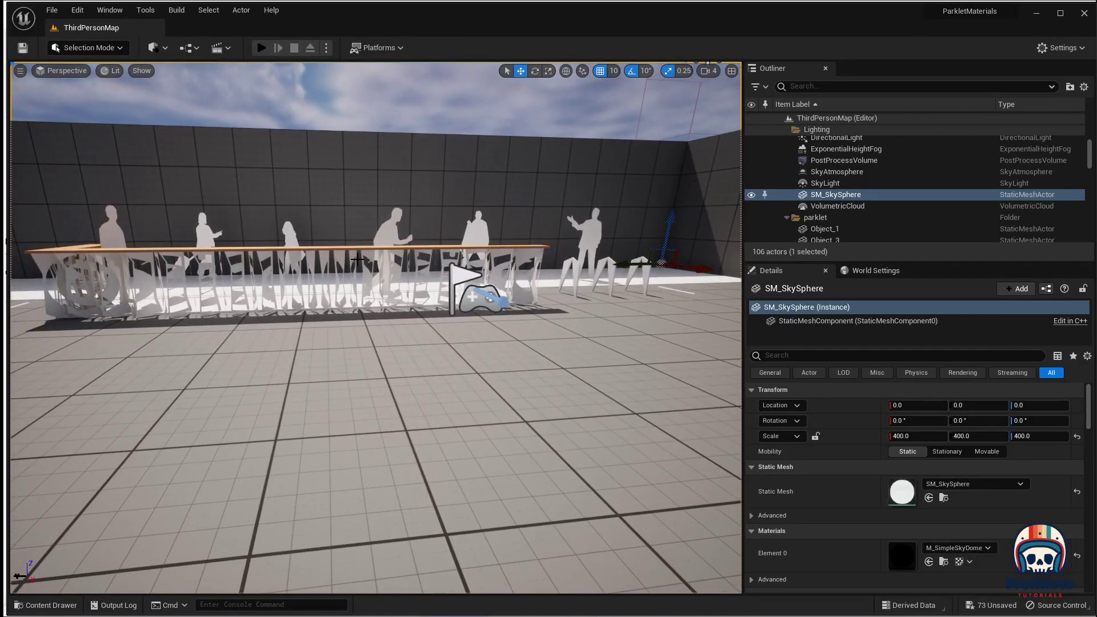
pyautogui.moveTo(130, 233); pyautogui.dragTo(298, 272, button='right')
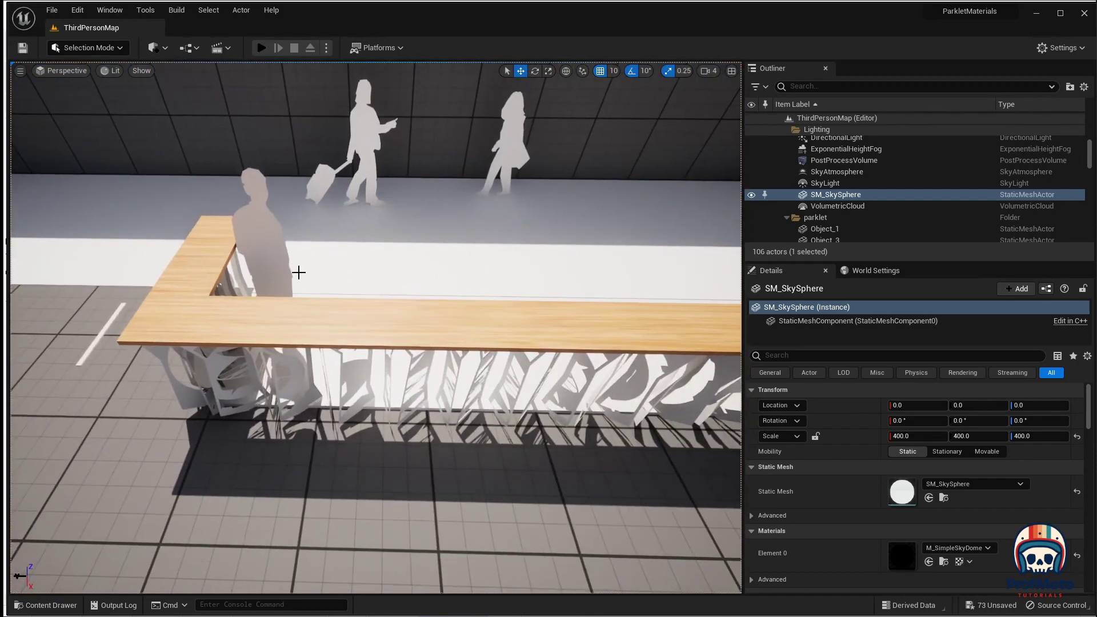
# Step: Apply StarterContent's M_Wood_Oak material to the parklet tabletop
pyautogui.click(44, 606)
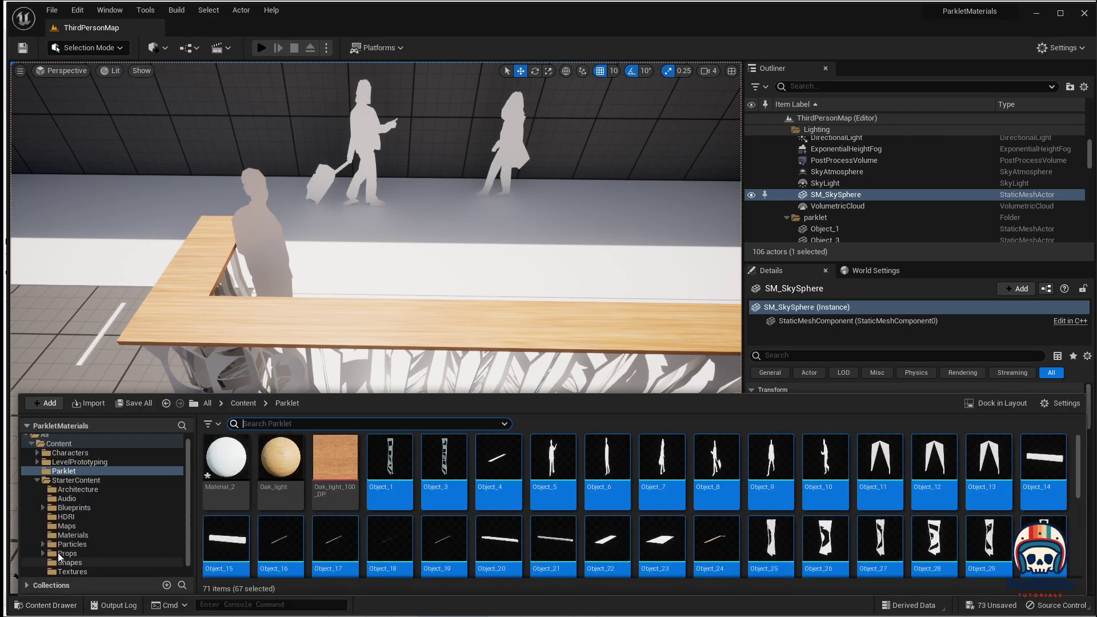
pyautogui.click(36, 481)
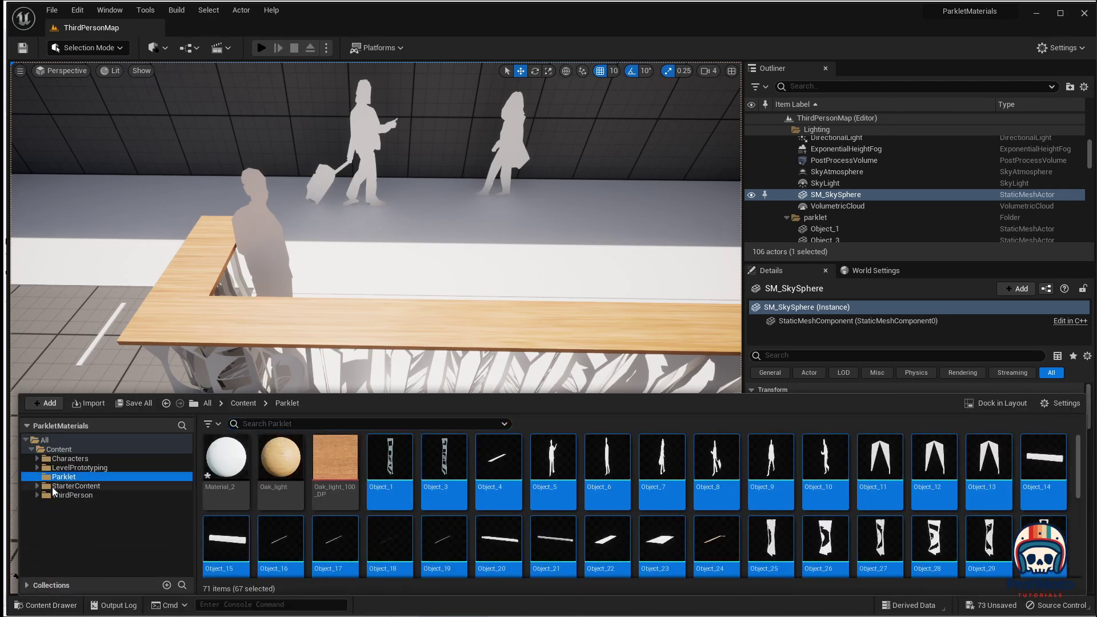
pyautogui.click(36, 485)
pyautogui.scroll(-1, 69, 514)
pyautogui.click(68, 525)
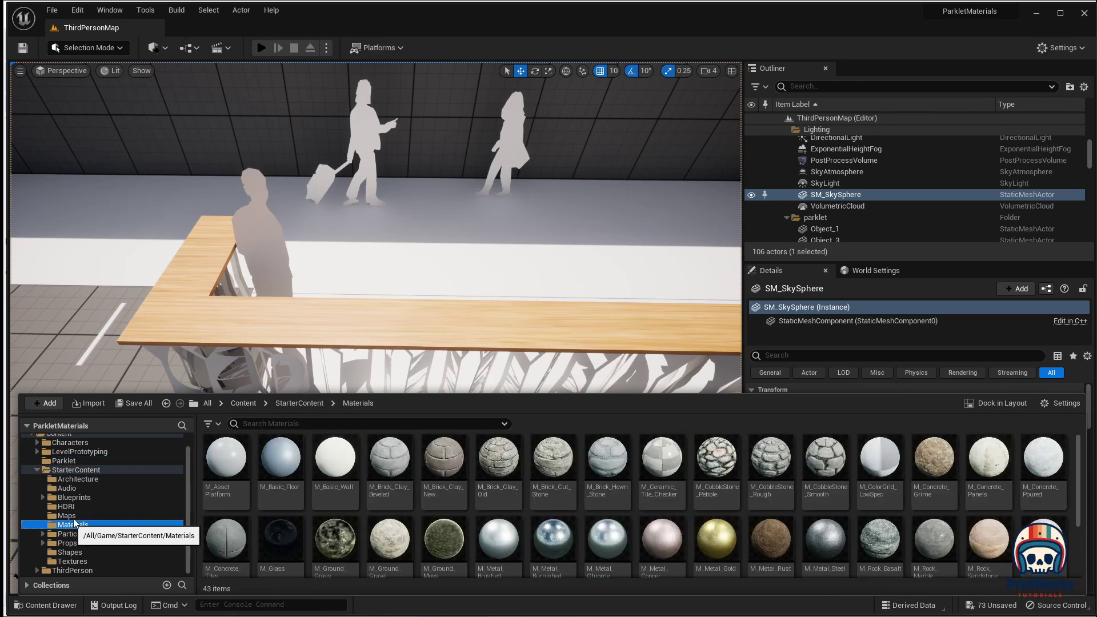
pyautogui.scroll(-2, 829, 457)
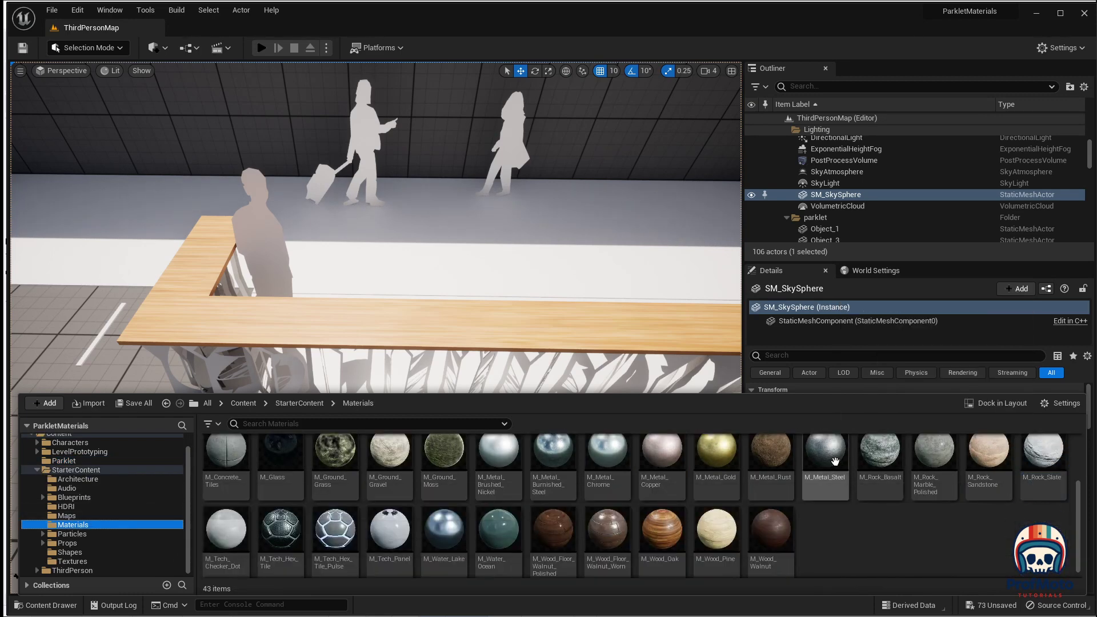
pyautogui.moveTo(667, 534); pyautogui.dragTo(439, 314)
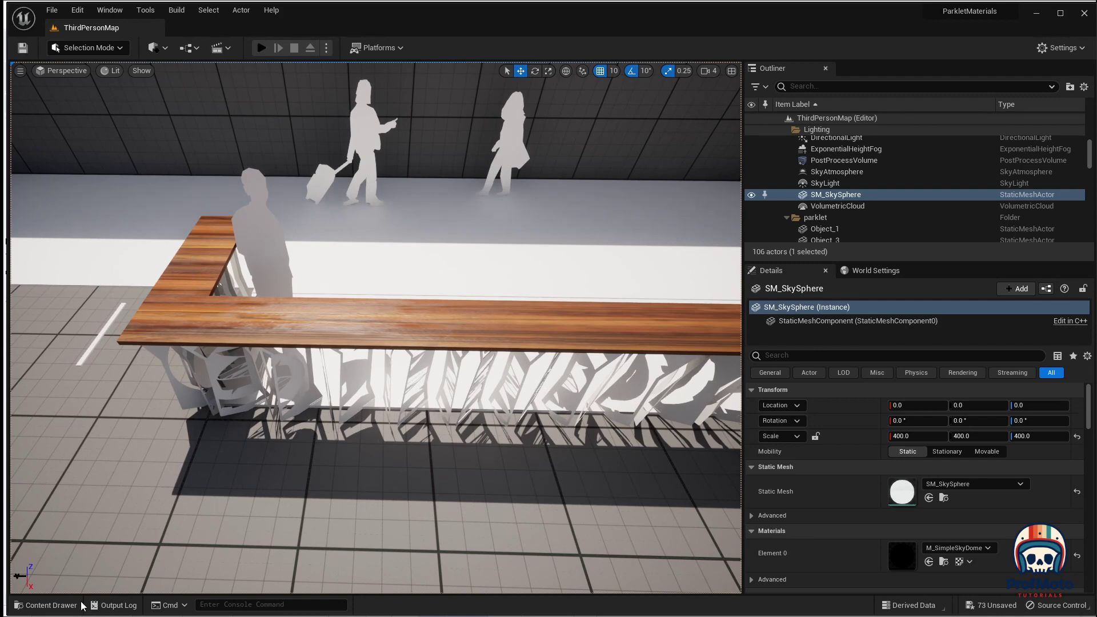
# Step: Apply a burnished steel material from the starter materials to one fence panel
pyautogui.click(52, 604)
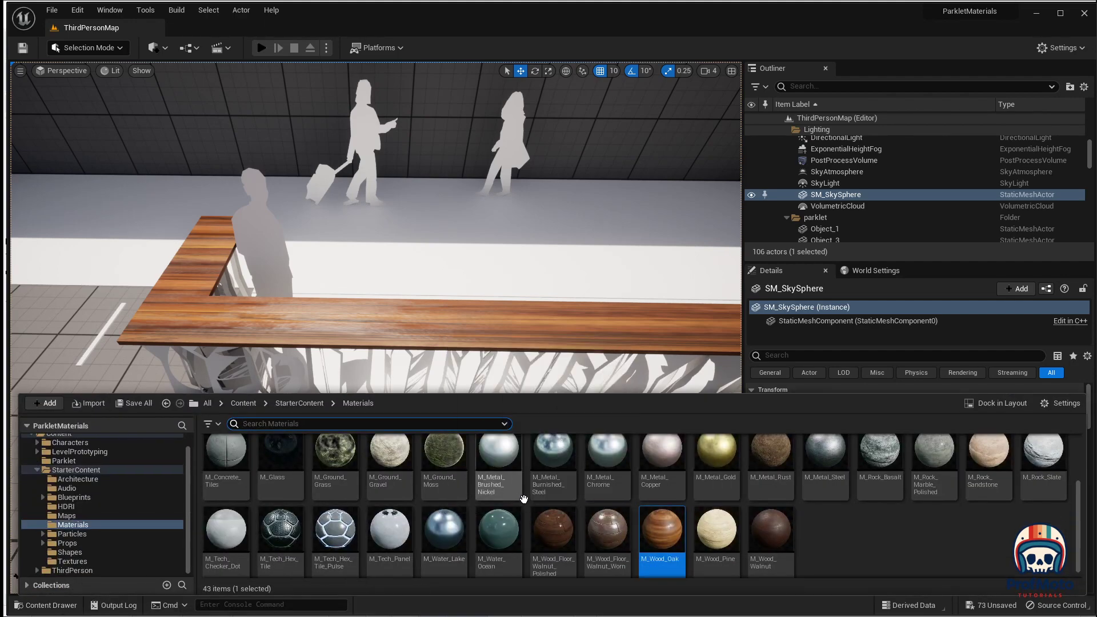
pyautogui.moveTo(782, 492)
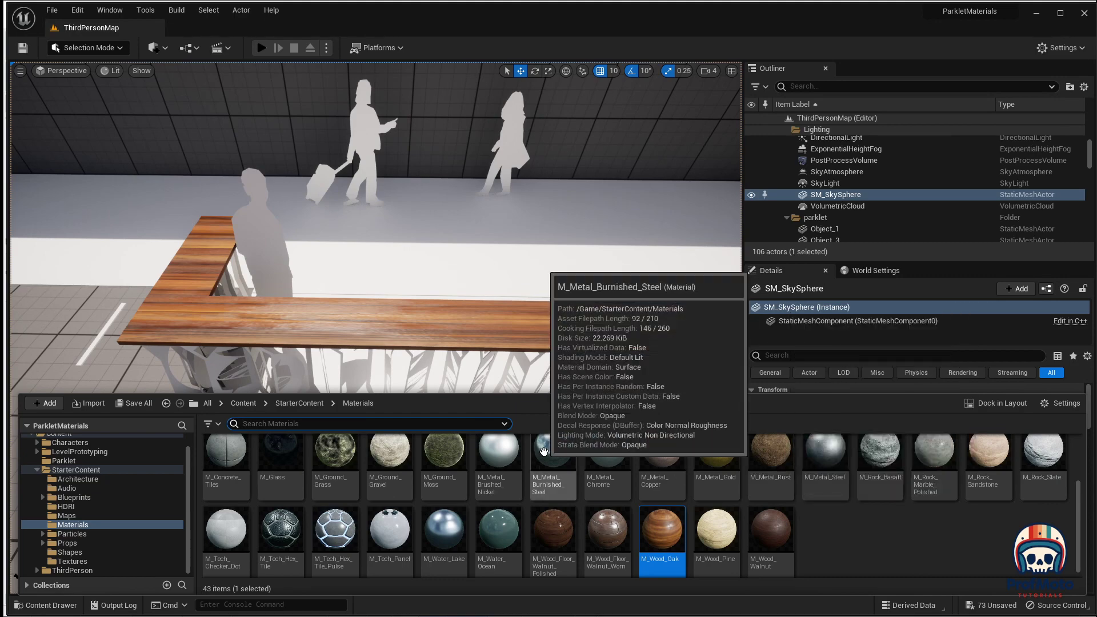
pyautogui.moveTo(552, 460); pyautogui.dragTo(431, 363)
pyautogui.scroll(3, 428, 425)
pyautogui.scroll(3, 428, 425)
pyautogui.moveTo(433, 421); pyautogui.dragTo(434, 421, button='right')
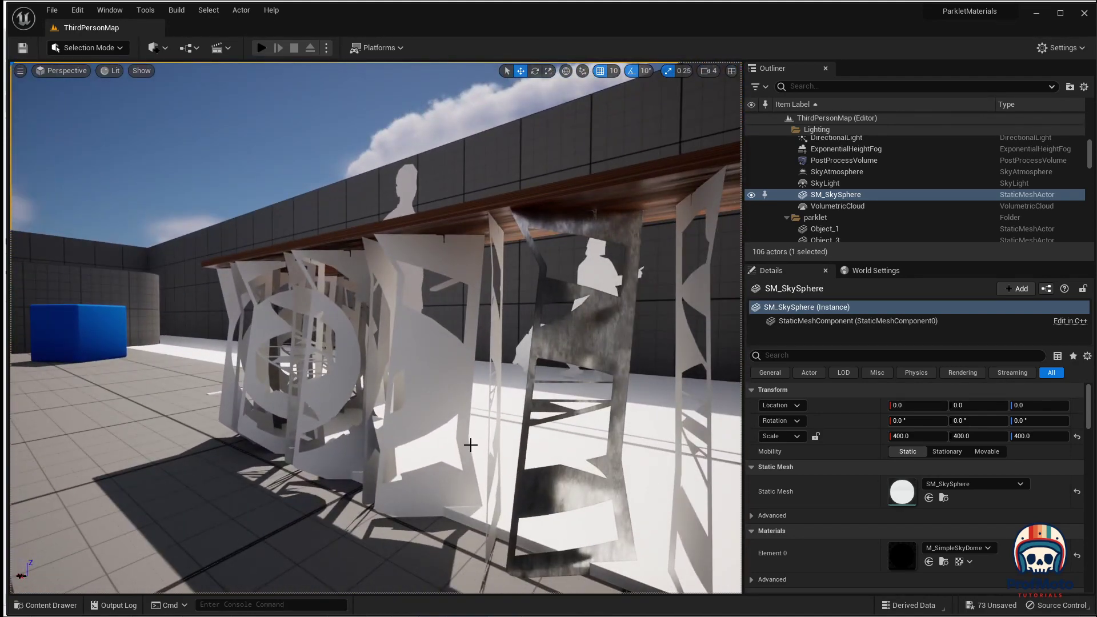
# Step: Put M_Metal_Steel on the foreground fence panel and a second panel
pyautogui.click(65, 609)
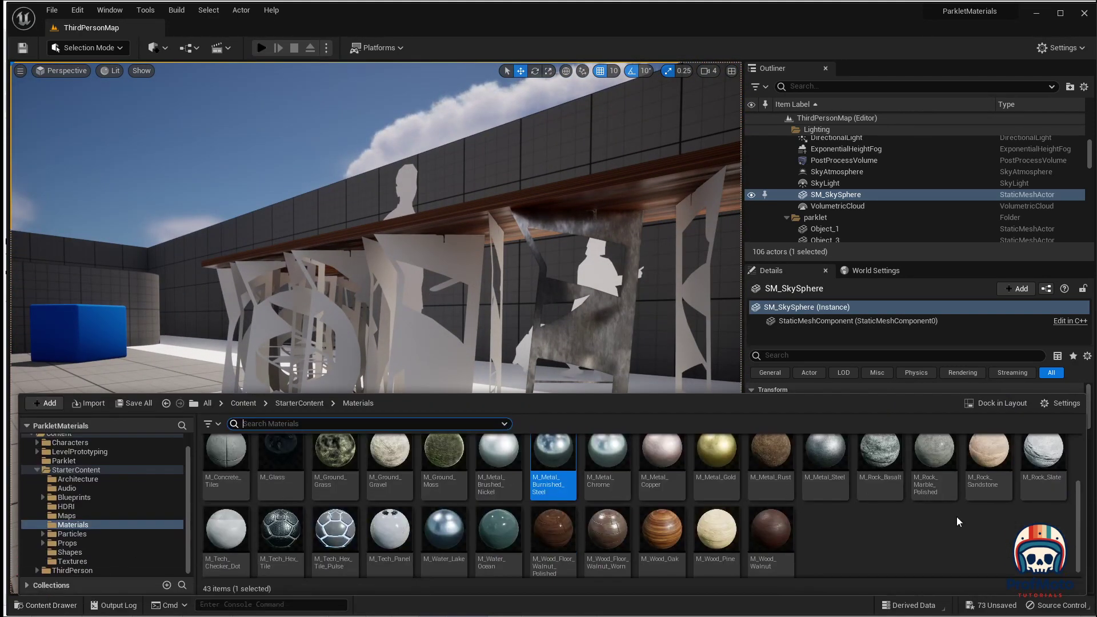
pyautogui.moveTo(825, 454); pyautogui.dragTo(603, 330)
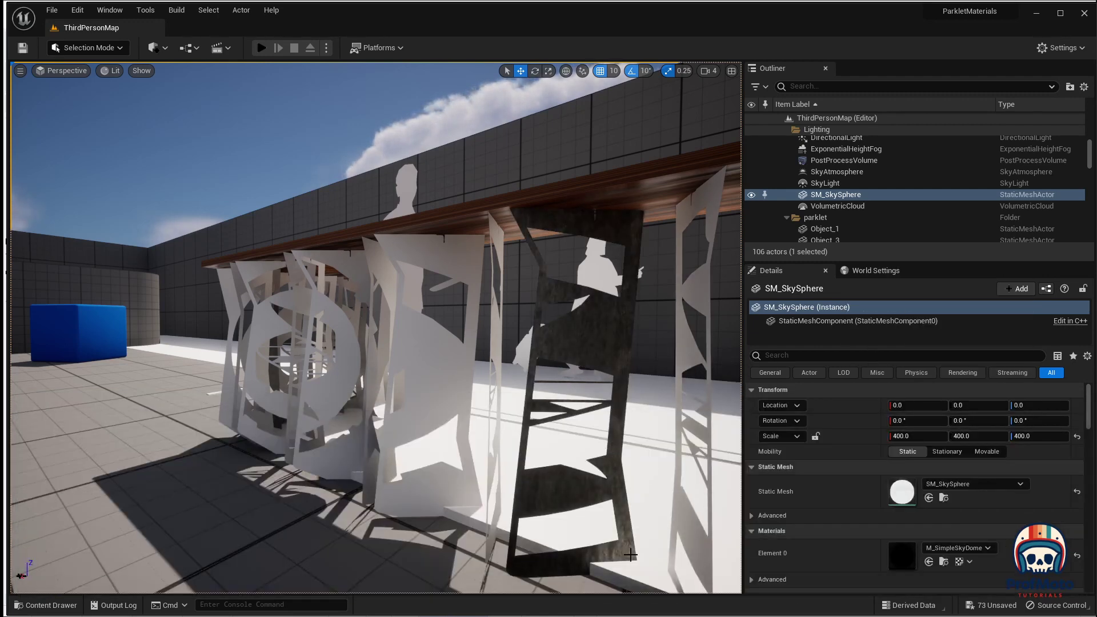
pyautogui.click(54, 605)
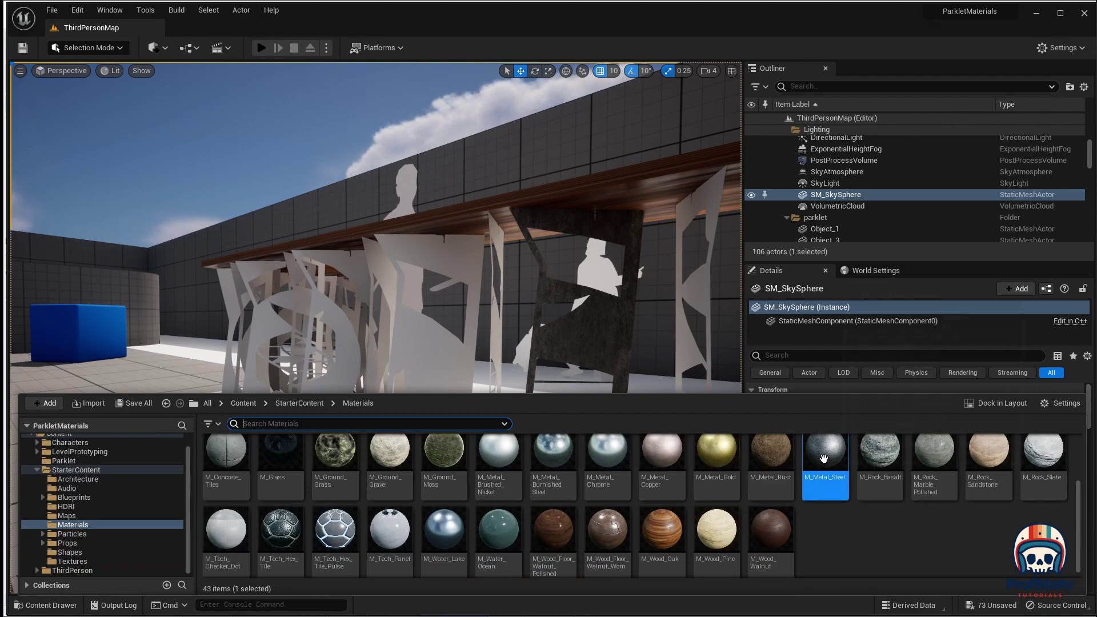
pyautogui.moveTo(825, 454); pyautogui.dragTo(464, 334)
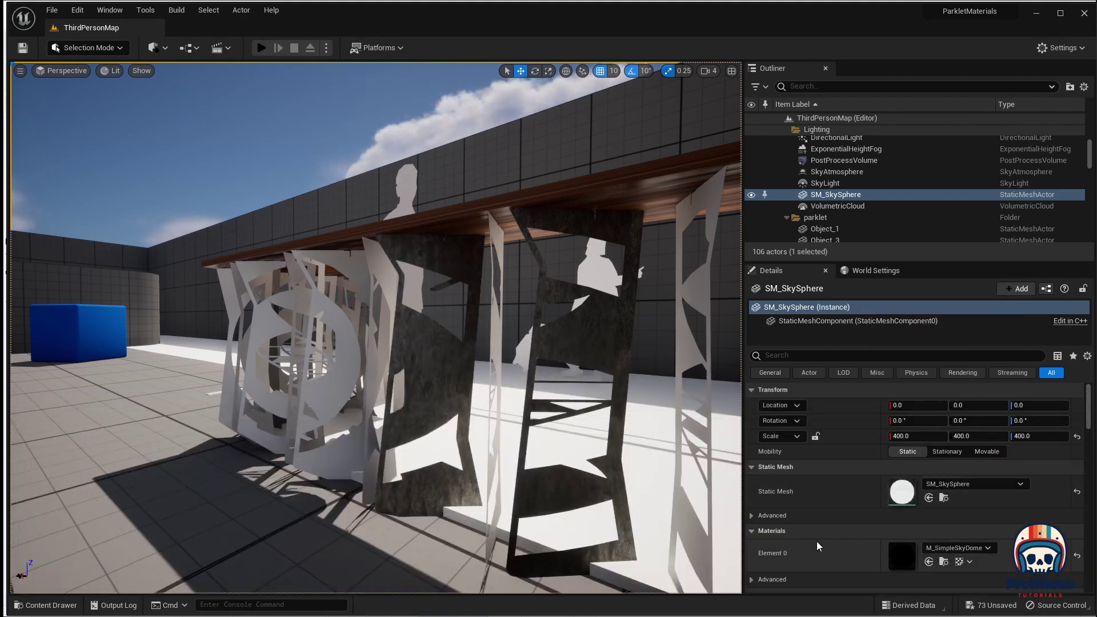
pyautogui.scroll(2, 464, 334)
pyautogui.moveTo(463, 334); pyautogui.dragTo(349, 343, button='right')
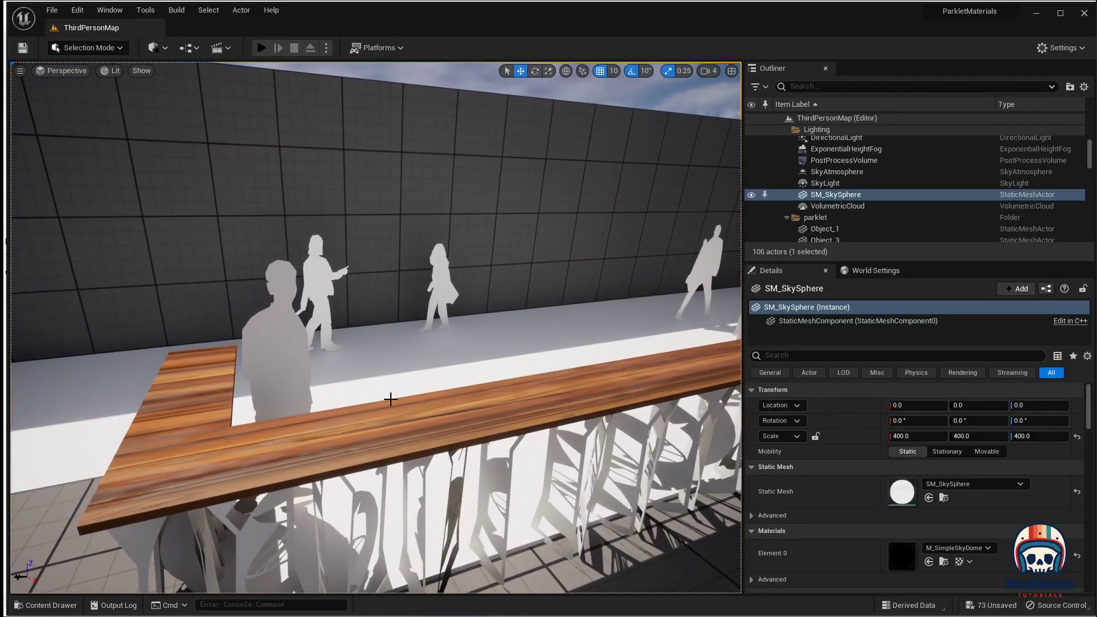
pyautogui.moveTo(390, 398); pyautogui.dragTo(401, 448, button='right')
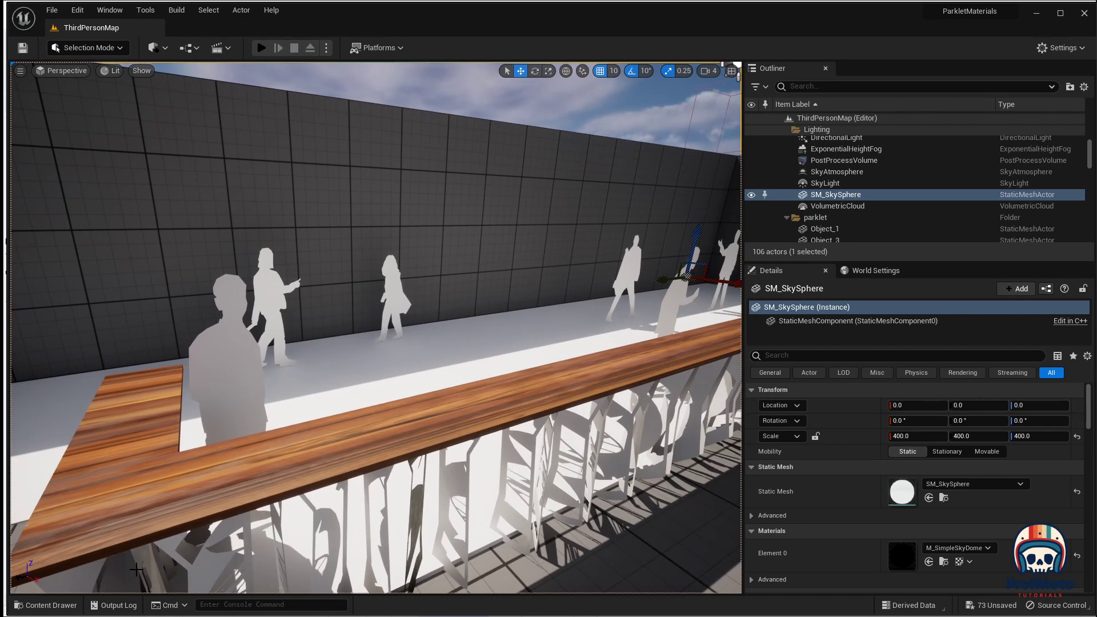
pyautogui.click(46, 605)
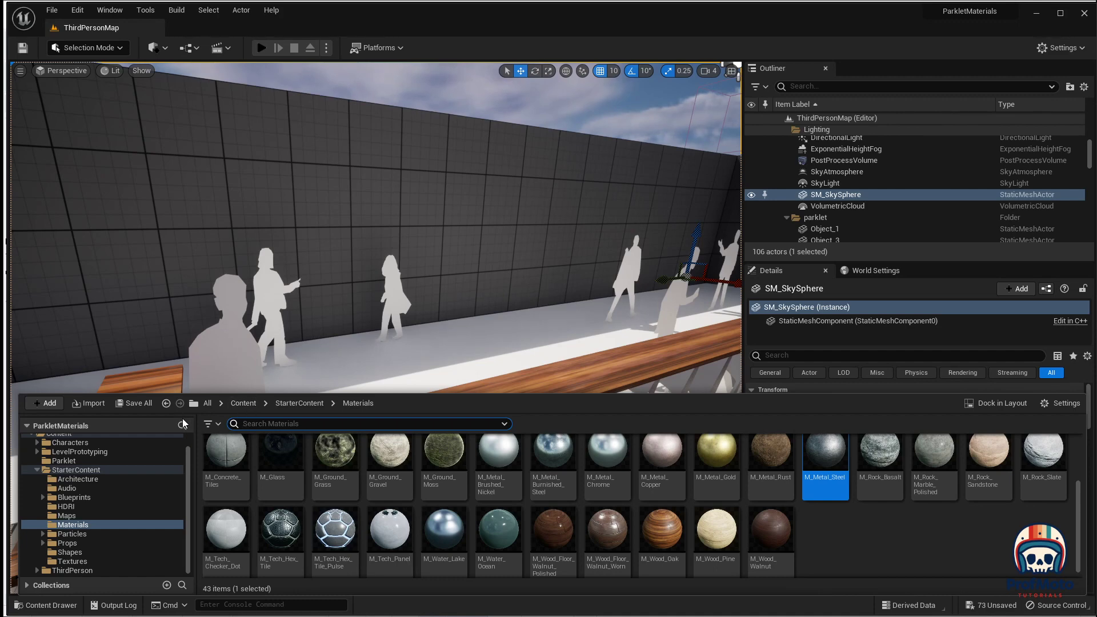
# Step: Add a material asset named peeps in StarterContent and open it in the Material Editor
pyautogui.click(36, 470)
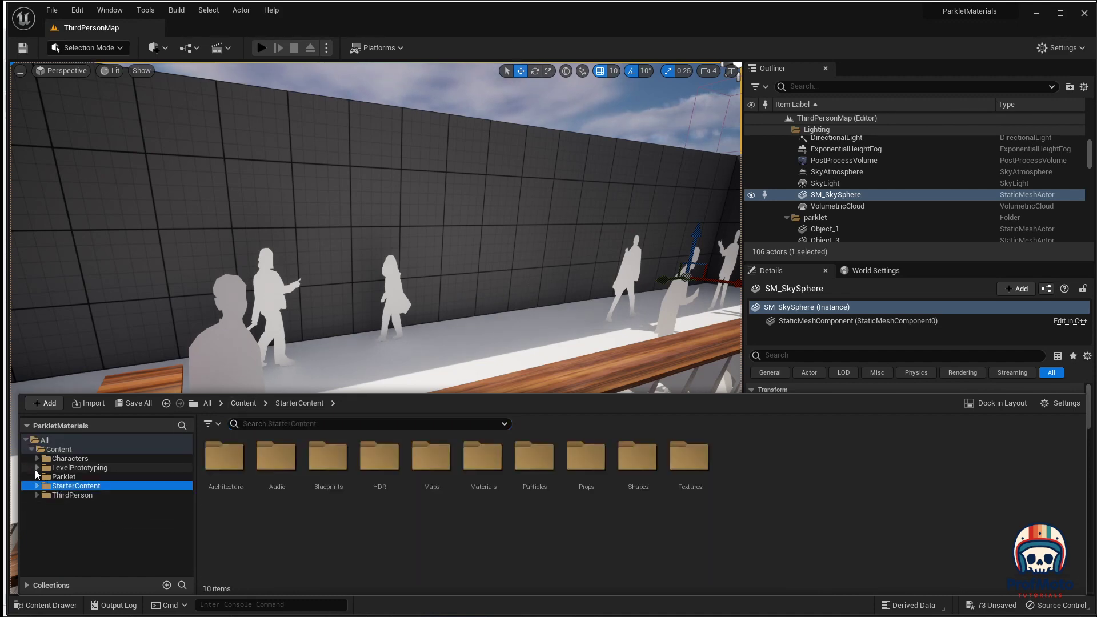
pyautogui.rightClick(773, 461)
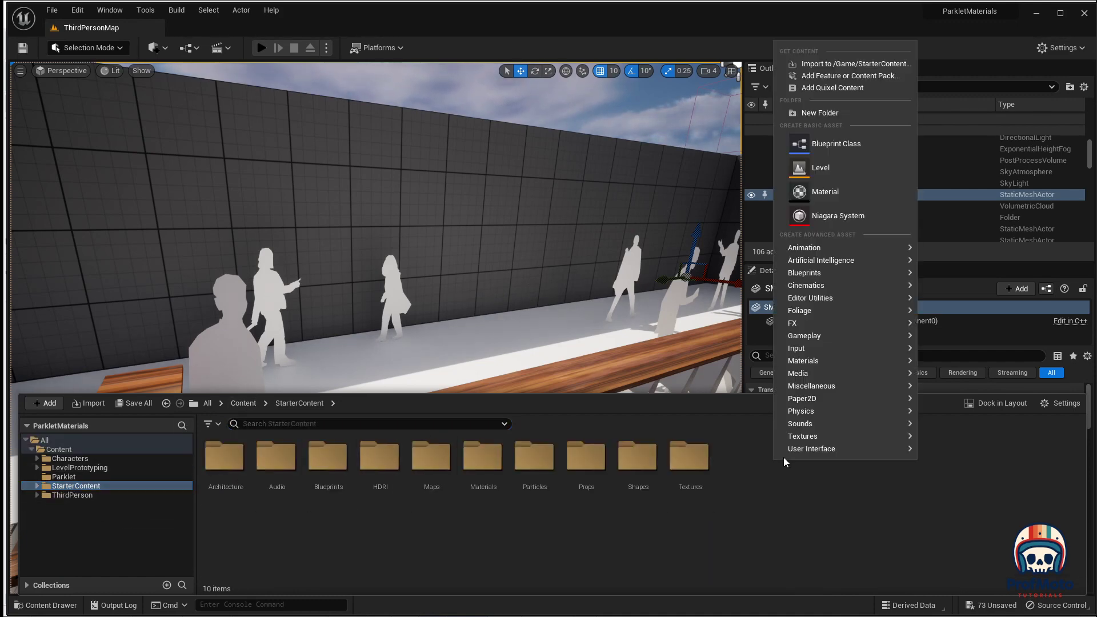
pyautogui.click(824, 191)
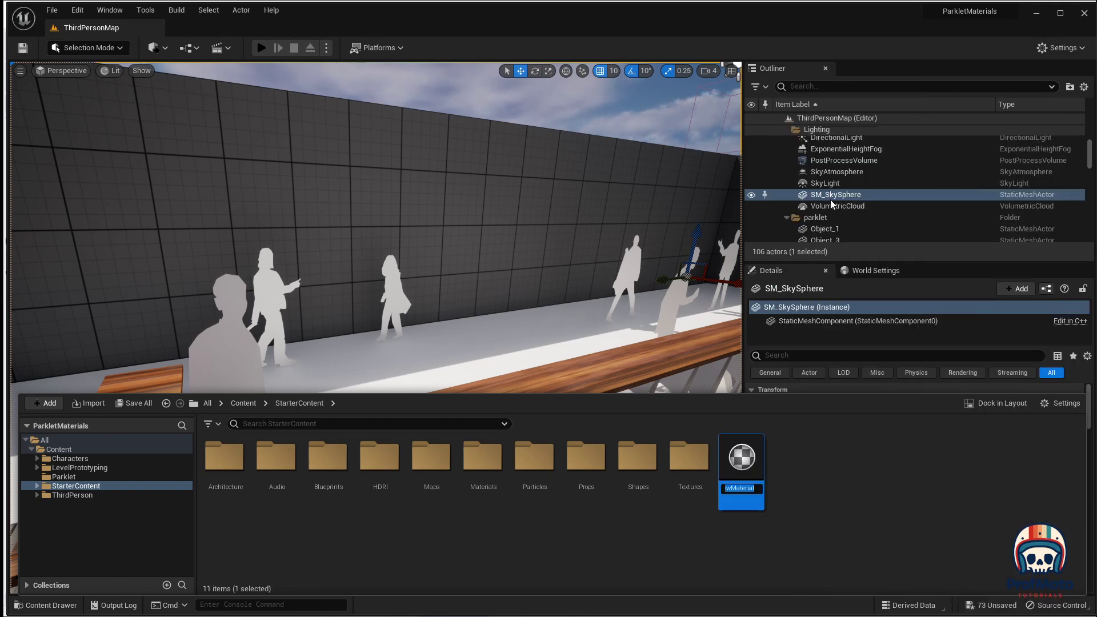
pyautogui.write('peeps')
pyautogui.press('Return')
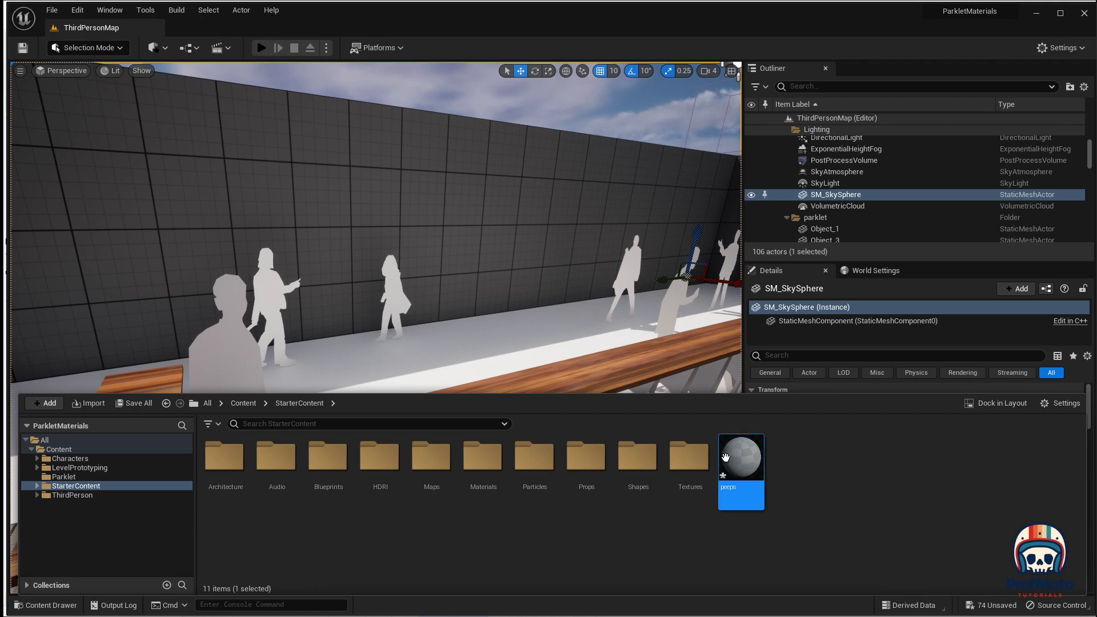
pyautogui.doubleClick(746, 451)
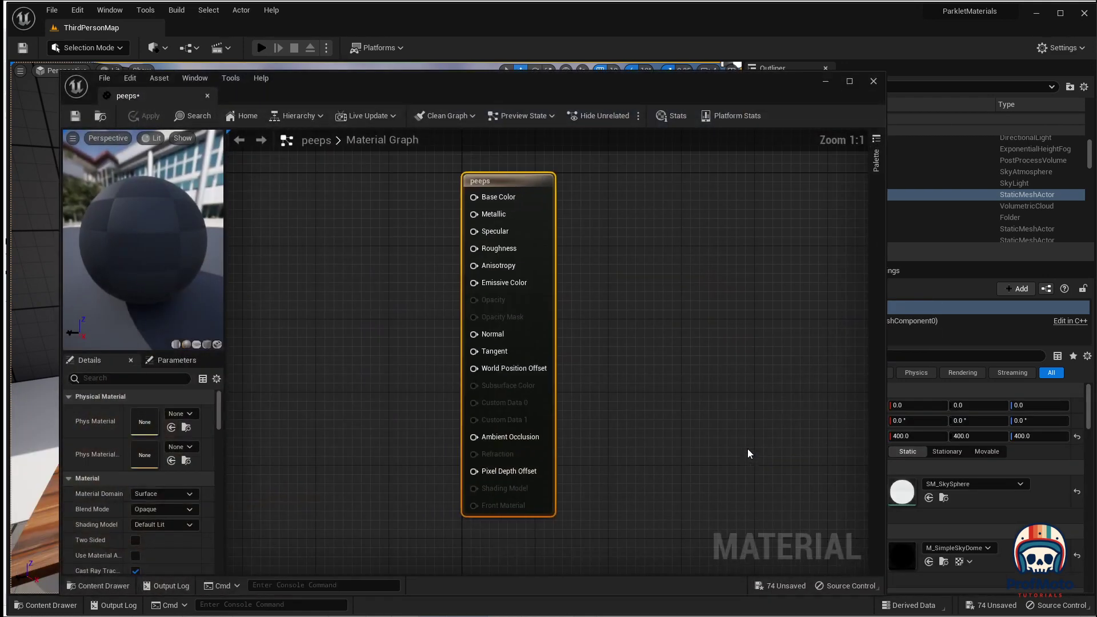
# Step: Add a constant colour node wired into Base Color and give it a yellow hue
pyautogui.click(402, 205)
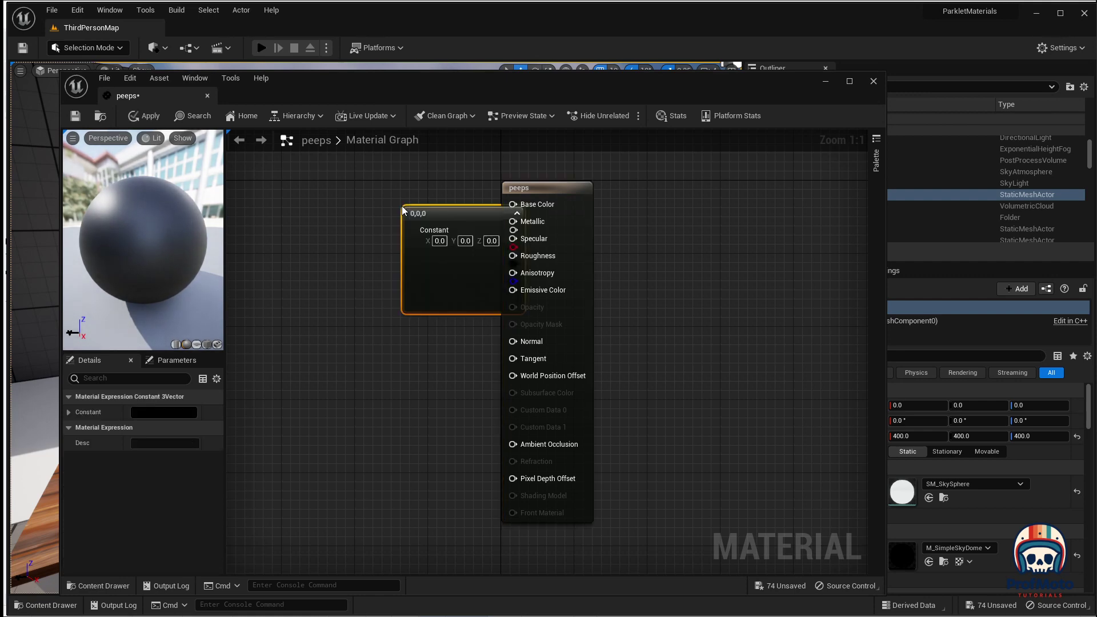
pyautogui.moveTo(446, 209); pyautogui.dragTo(336, 184)
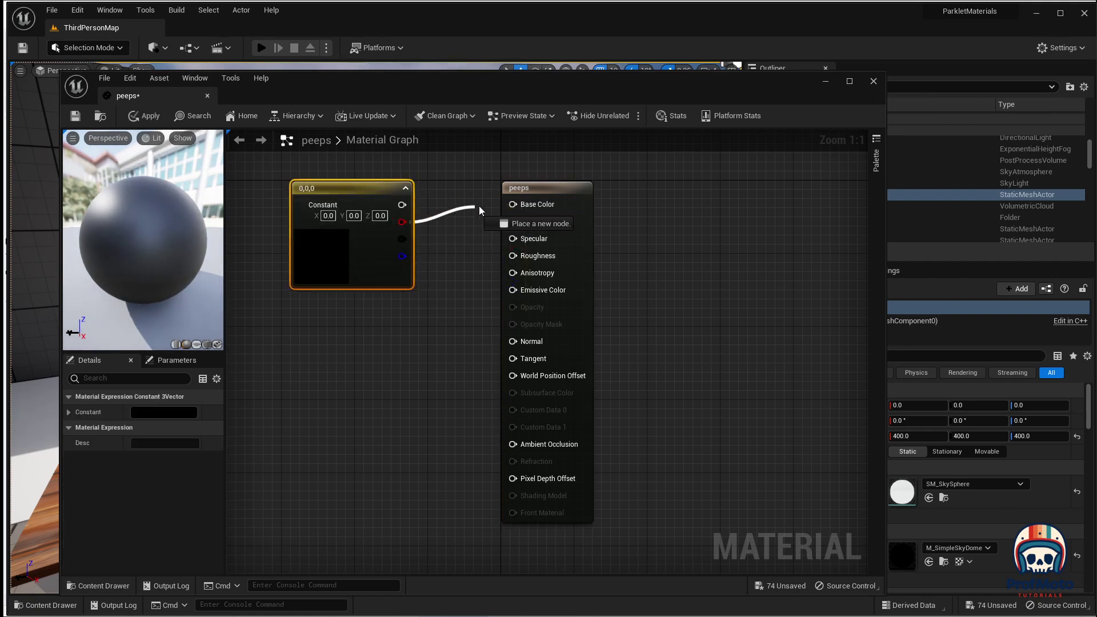
pyautogui.moveTo(505, 205)
pyautogui.mouseDown()
pyautogui.moveTo(451, 211)
pyautogui.moveTo(513, 204)
pyautogui.mouseUp()
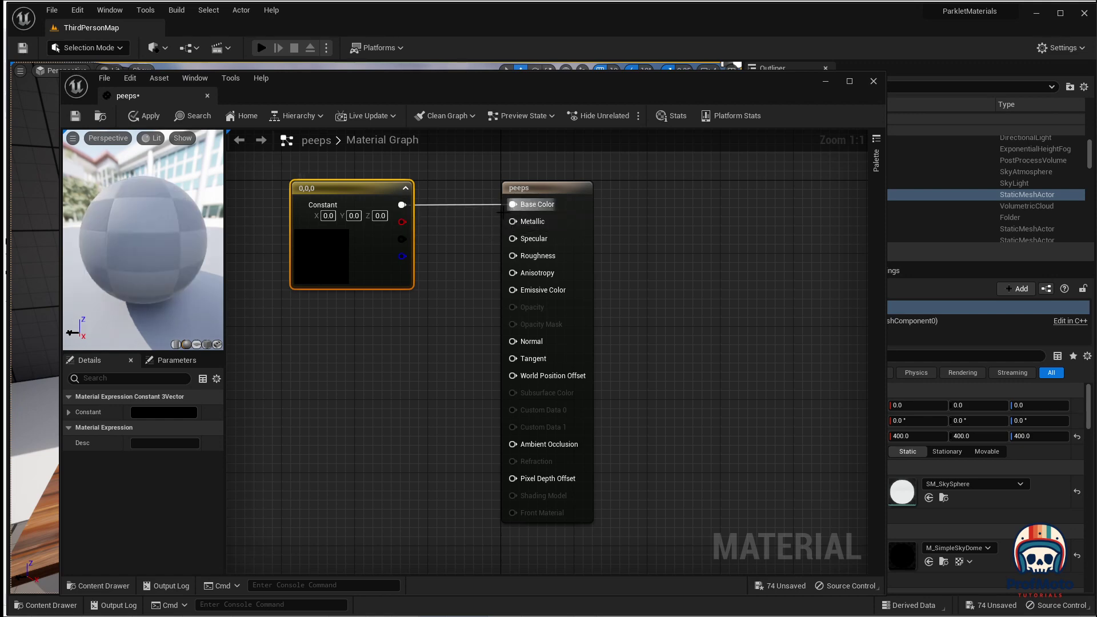
pyautogui.doubleClick(318, 251)
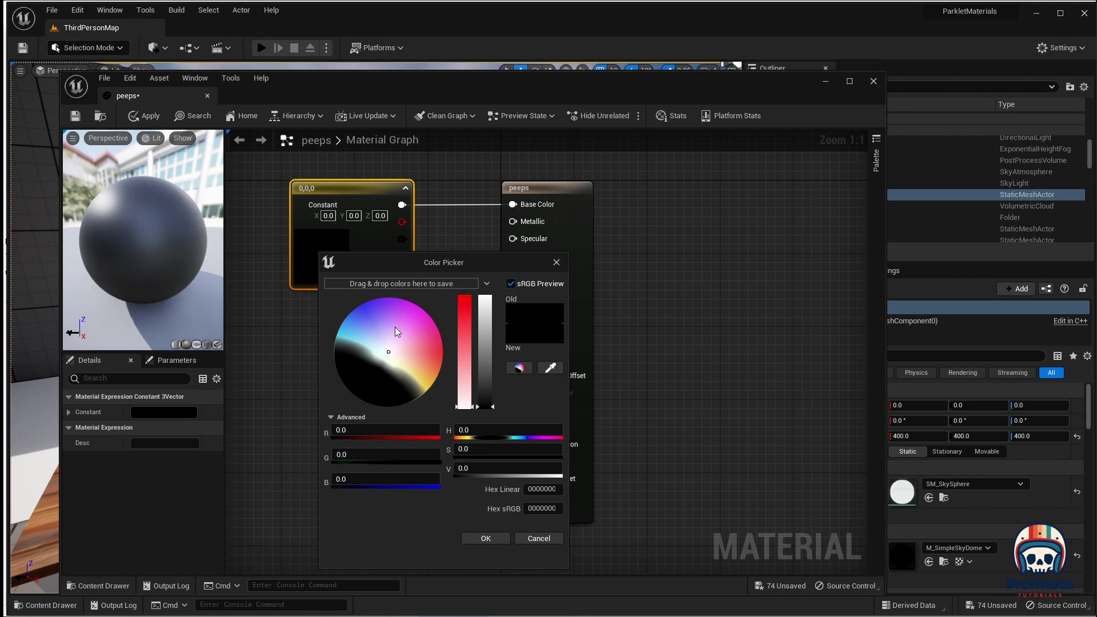
pyautogui.moveTo(391, 353); pyautogui.dragTo(421, 392)
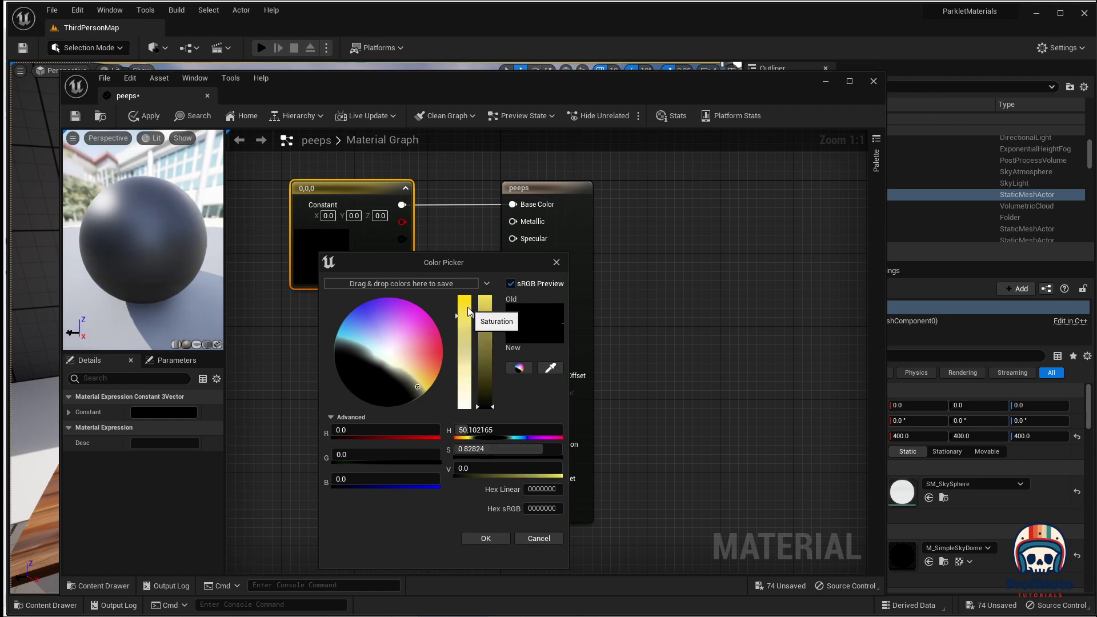
pyautogui.click(476, 538)
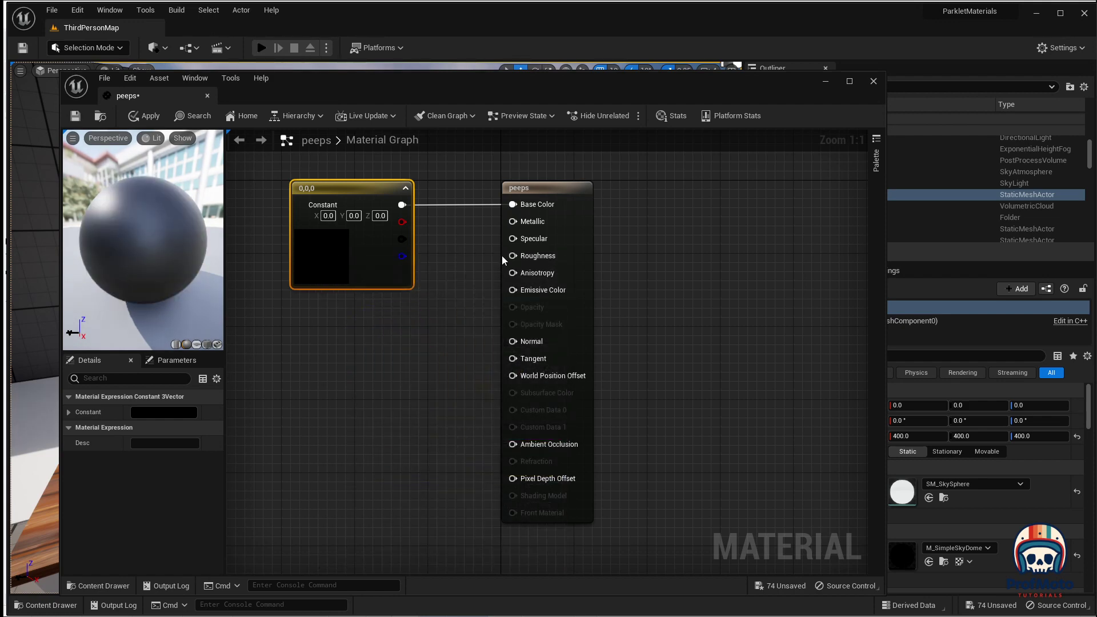
pyautogui.moveTo(542, 189); pyautogui.dragTo(560, 190)
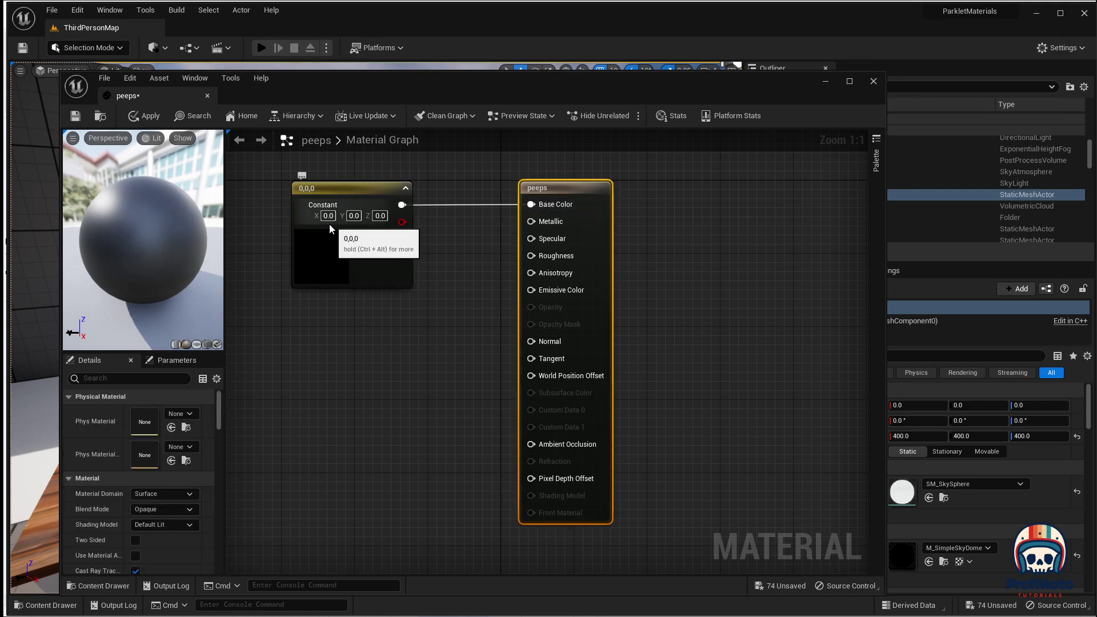
# Step: Adjust the constant to olive yellow 0.786, 0.748, 0.0525 and confirm
pyautogui.doubleClick(322, 268)
pyautogui.moveTo(404, 342); pyautogui.dragTo(419, 413)
pyautogui.click(495, 555)
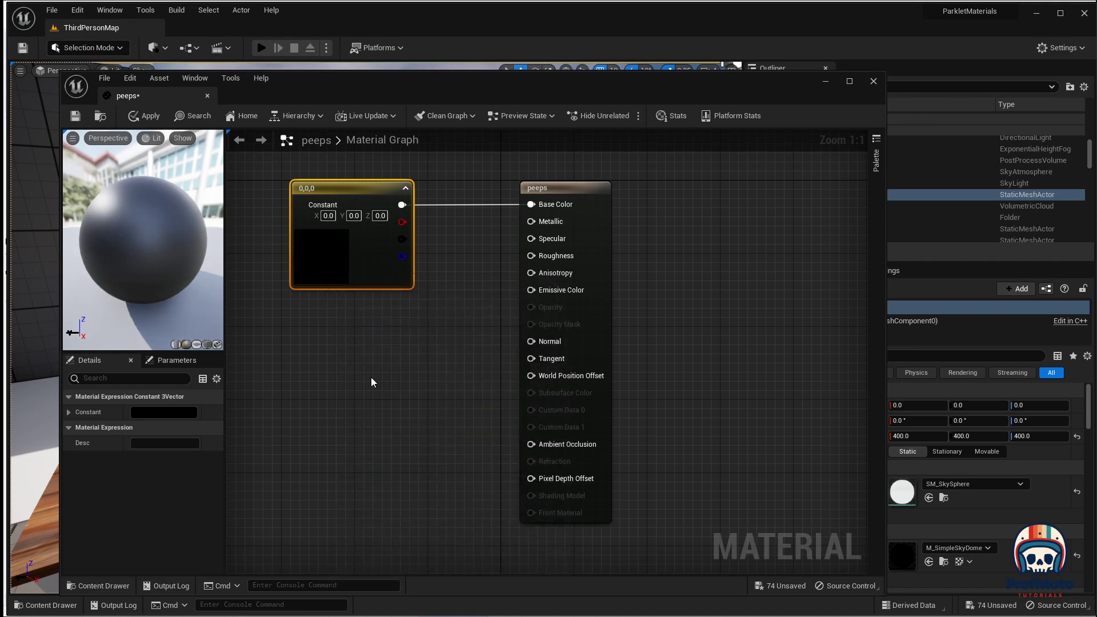
pyautogui.doubleClick(320, 257)
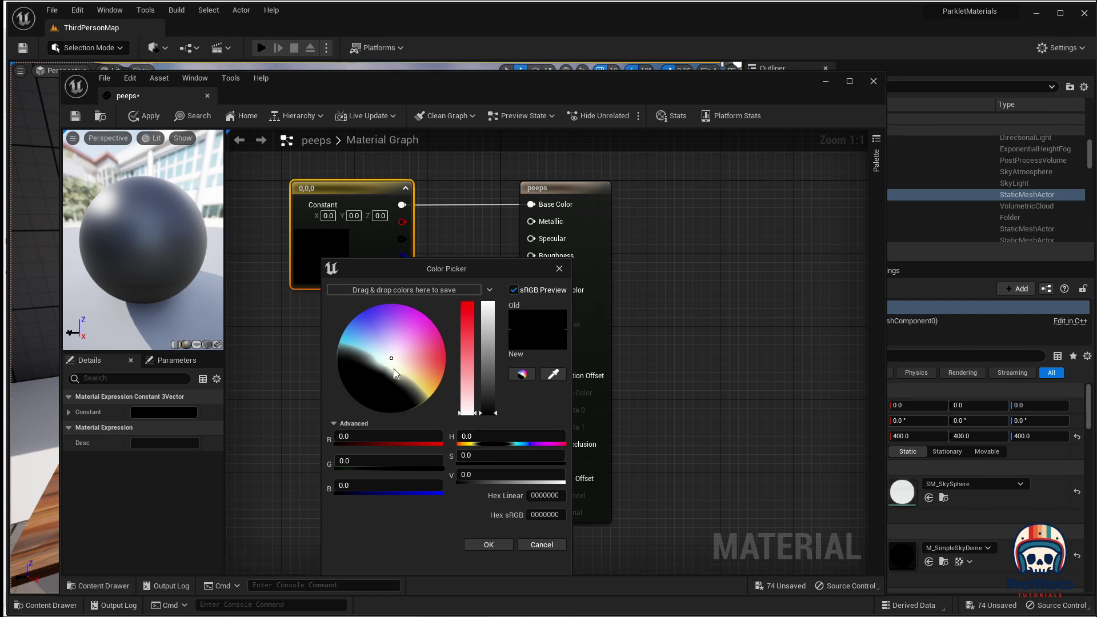
pyautogui.moveTo(394, 368); pyautogui.dragTo(420, 401)
pyautogui.moveTo(488, 414); pyautogui.dragTo(488, 303)
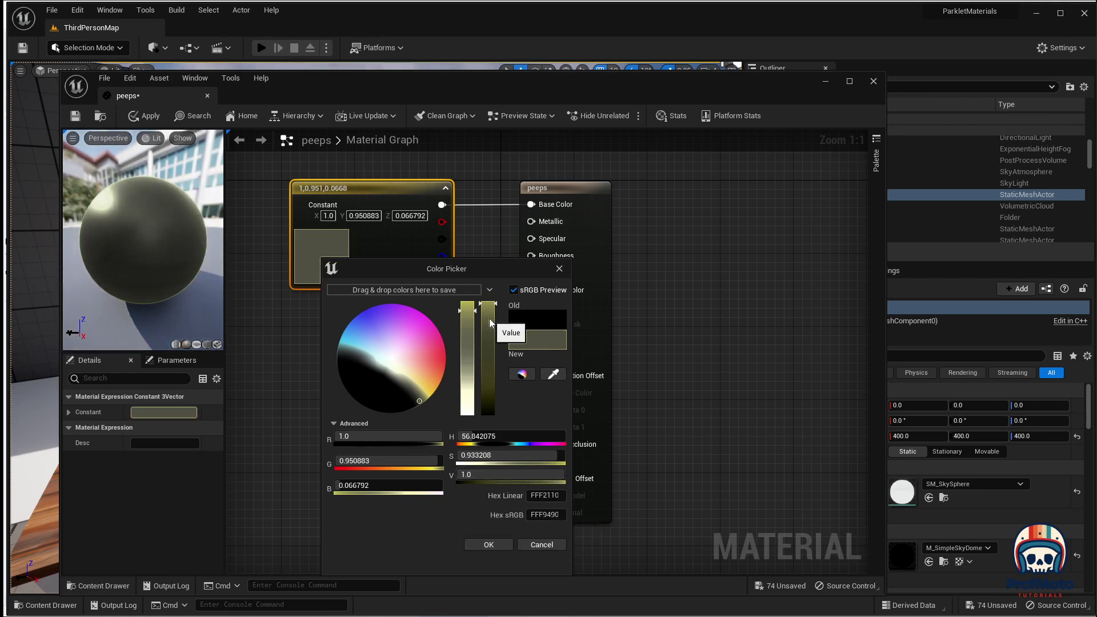
pyautogui.moveTo(489, 318); pyautogui.dragTo(489, 326)
pyautogui.click(498, 543)
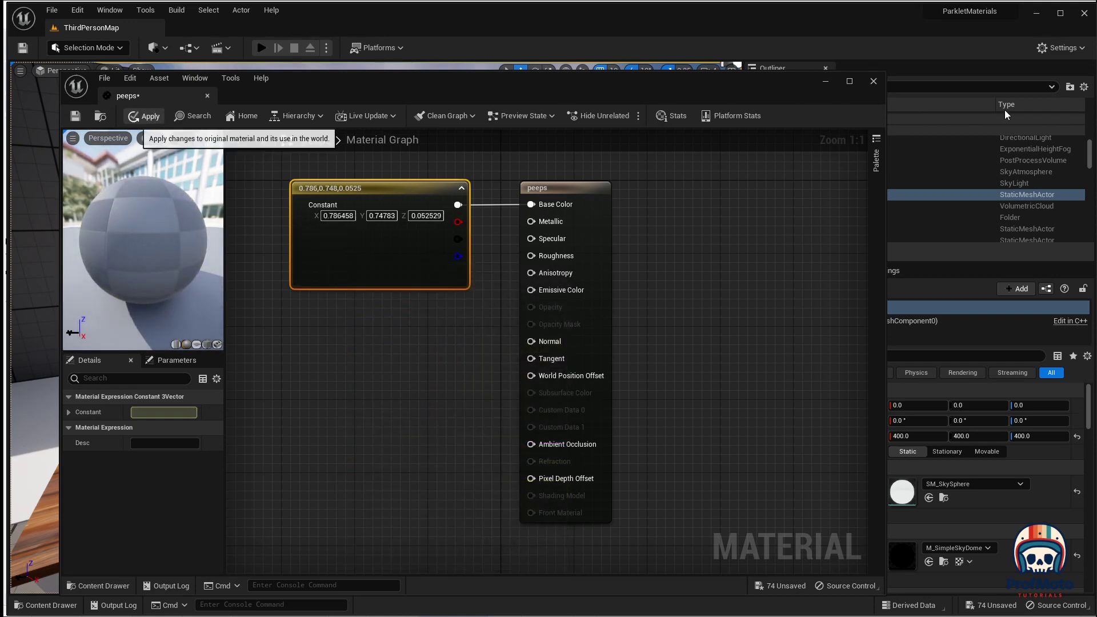
# Step: Apply the peeps material to the front people cutout beside the bench
pyautogui.click(874, 82)
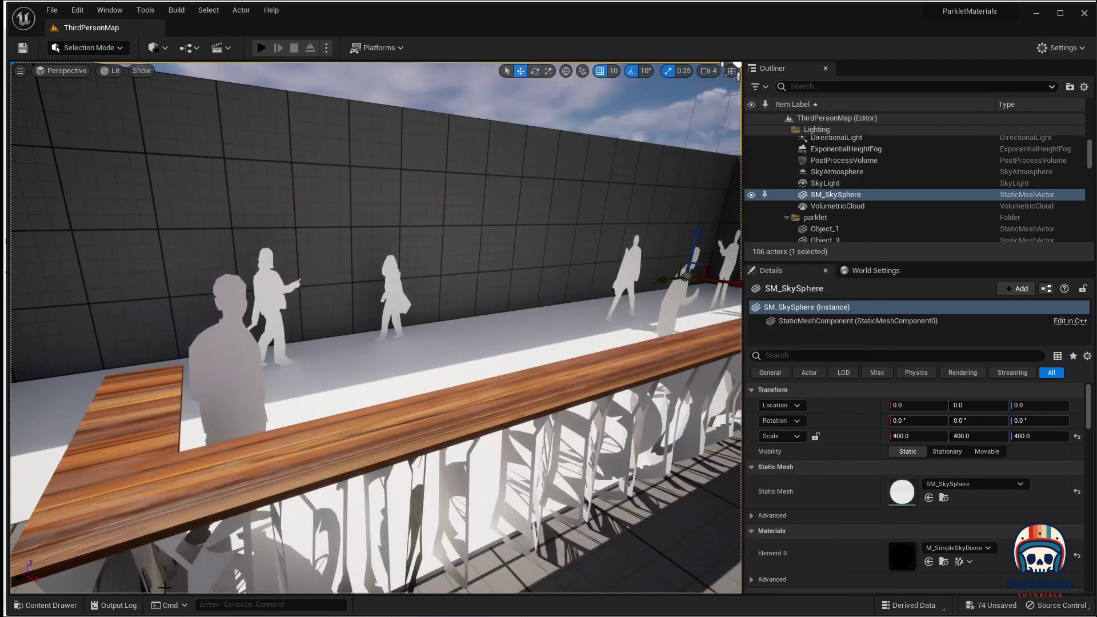
pyautogui.click(46, 604)
pyautogui.moveTo(737, 475); pyautogui.dragTo(225, 348)
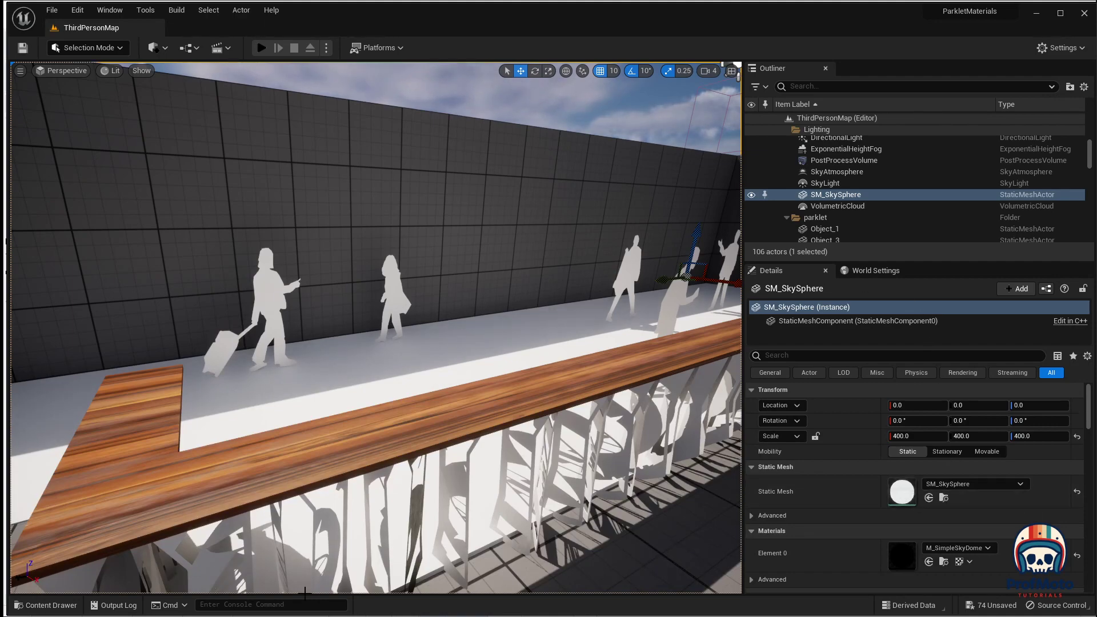
pyautogui.click(45, 605)
# Step: Reopen the peeps material and enable Two Sided so it renders on both faces
pyautogui.doubleClick(741, 492)
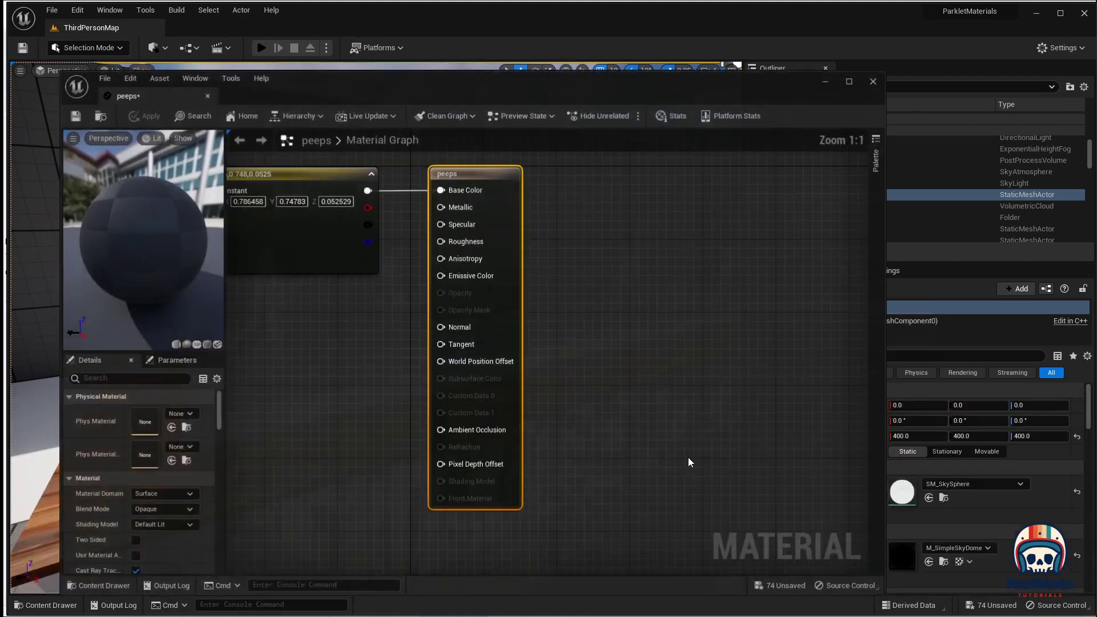
pyautogui.scroll(-2, 155, 476)
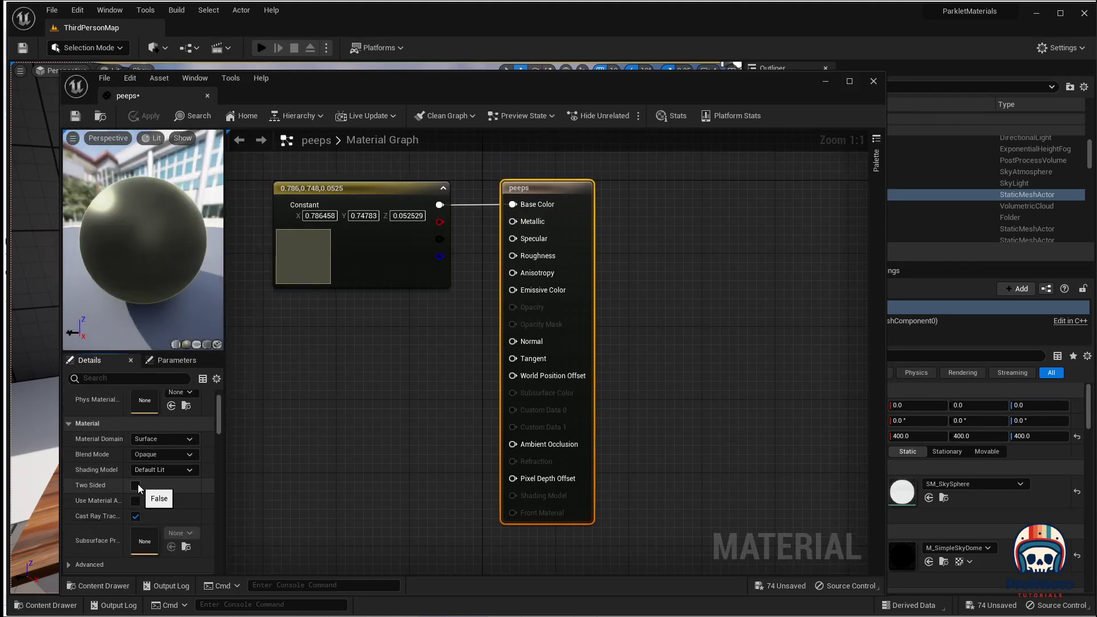
pyautogui.click(136, 485)
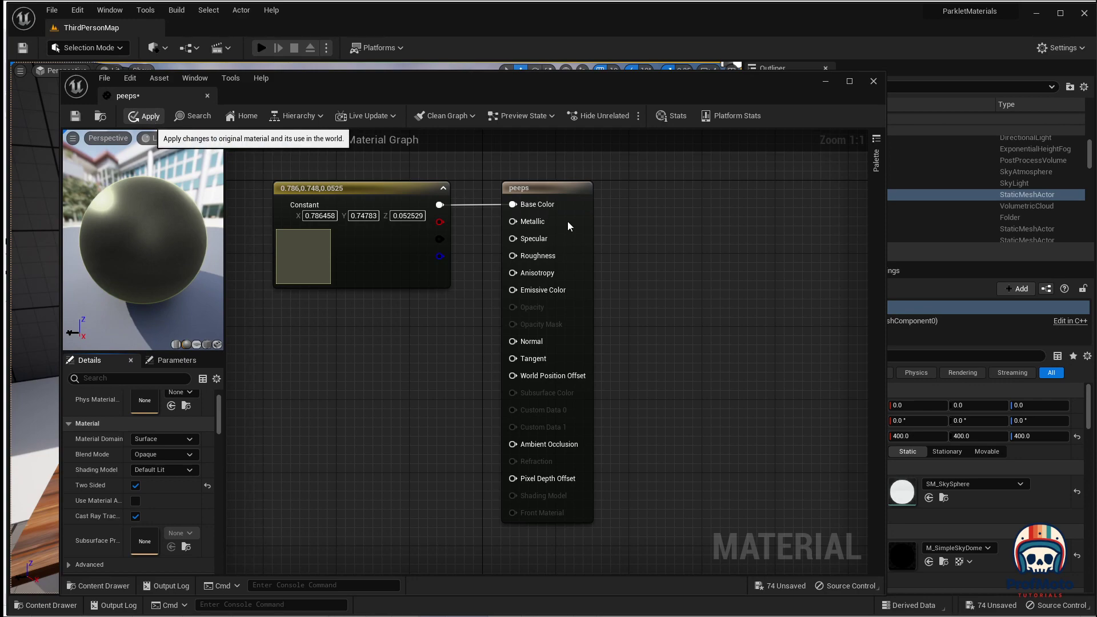
# Step: Drag peeps from the Content Drawer onto two more people cutouts
pyautogui.click(874, 82)
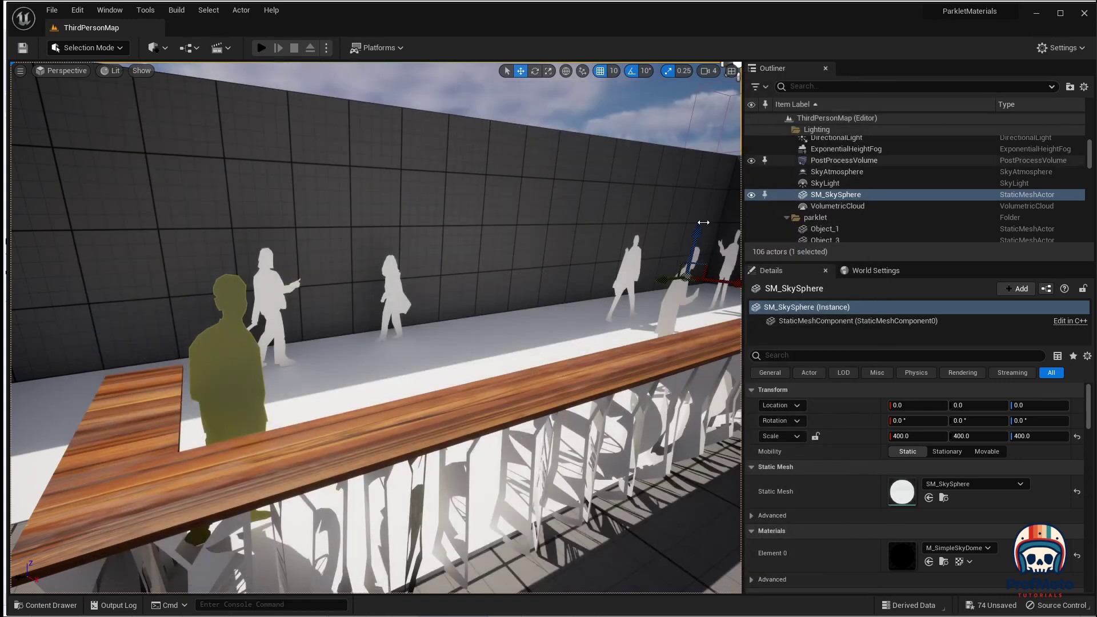
pyautogui.click(46, 605)
pyautogui.moveTo(740, 463); pyautogui.dragTo(271, 288)
pyautogui.click(45, 605)
pyautogui.moveTo(741, 463); pyautogui.dragTo(394, 281)
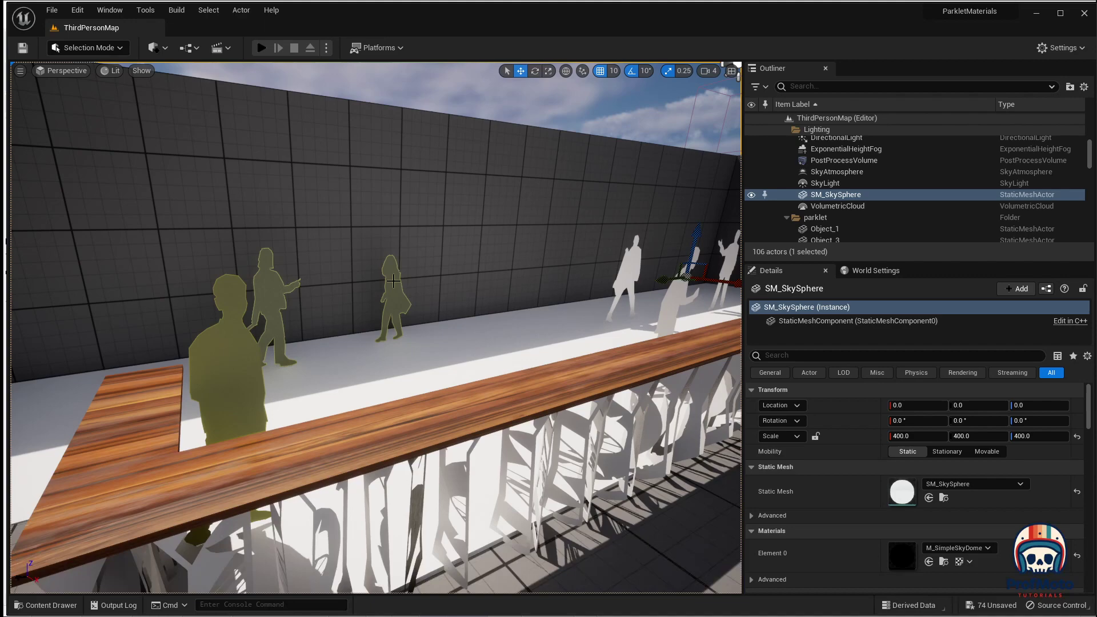
pyautogui.click(46, 605)
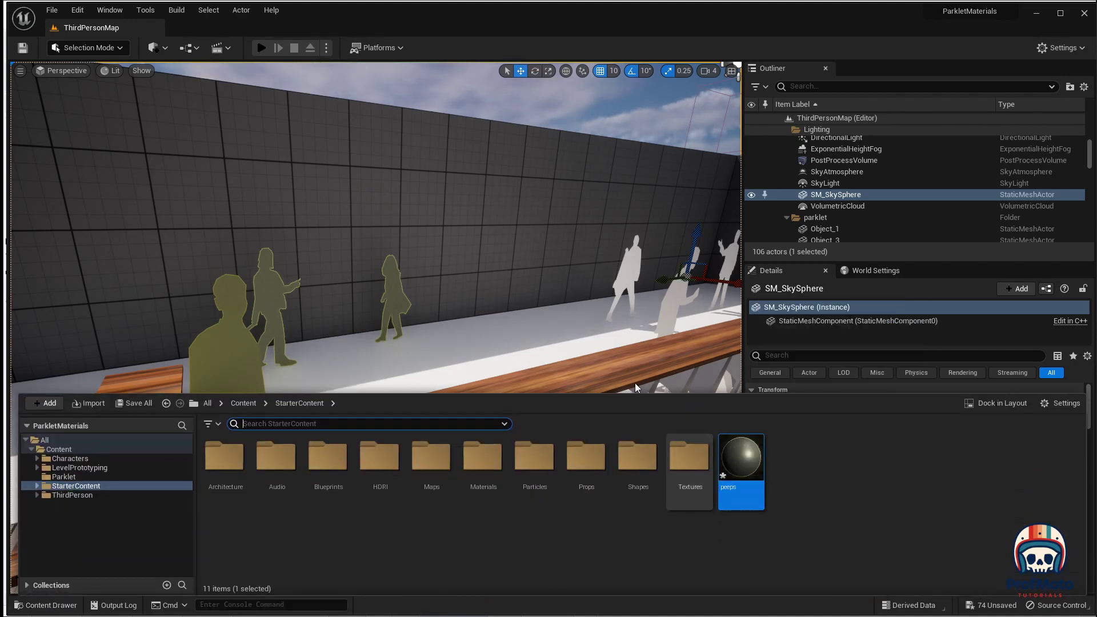
# Step: Select the right and middle white cutouts and set their Element 0 material to peeps
pyautogui.moveTo(599, 362); pyautogui.dragTo(572, 332, button='right')
pyautogui.press('w')
pyautogui.press('s')
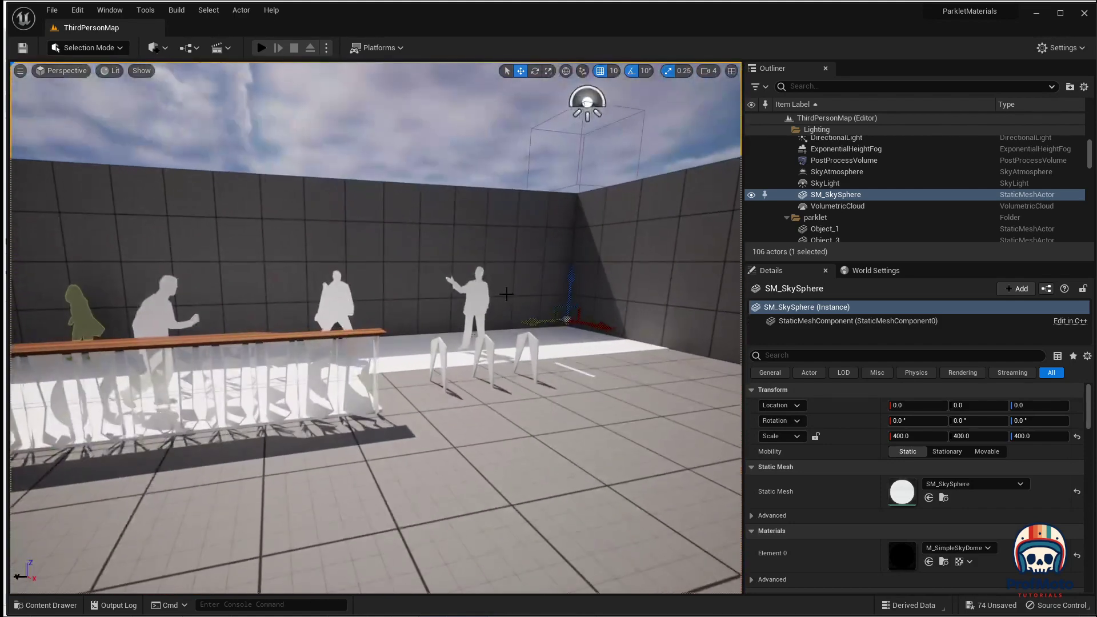
pyautogui.click(477, 287)
pyautogui.keyDown('ctrl'); pyautogui.click(331, 300); pyautogui.keyUp('ctrl')
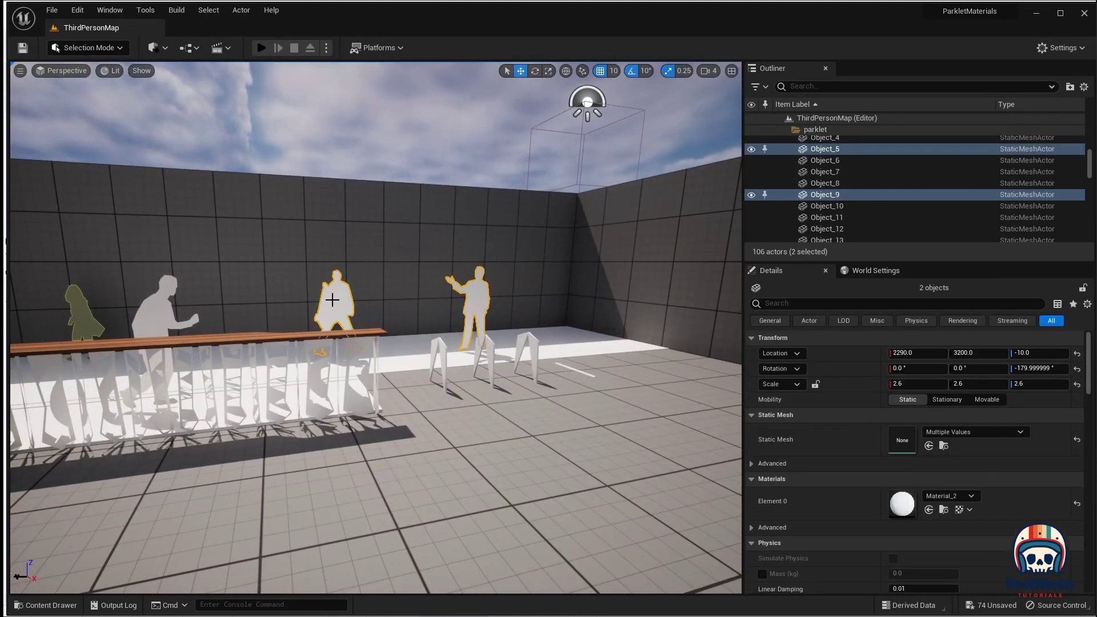
pyautogui.click(939, 496)
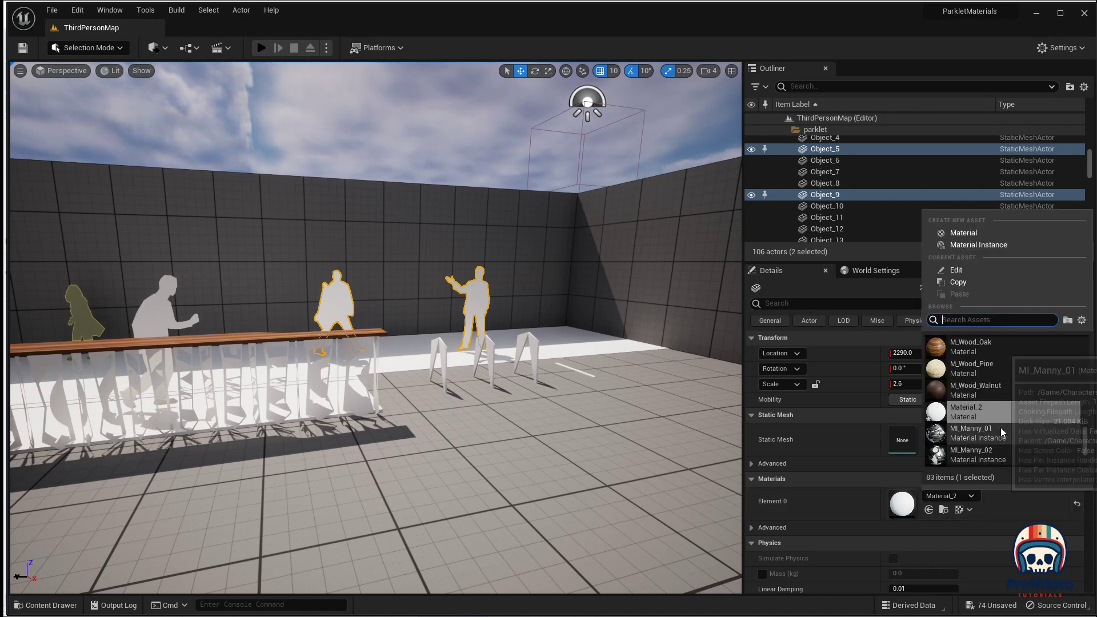
pyautogui.moveTo(1084, 449); pyautogui.dragTo(1081, 347)
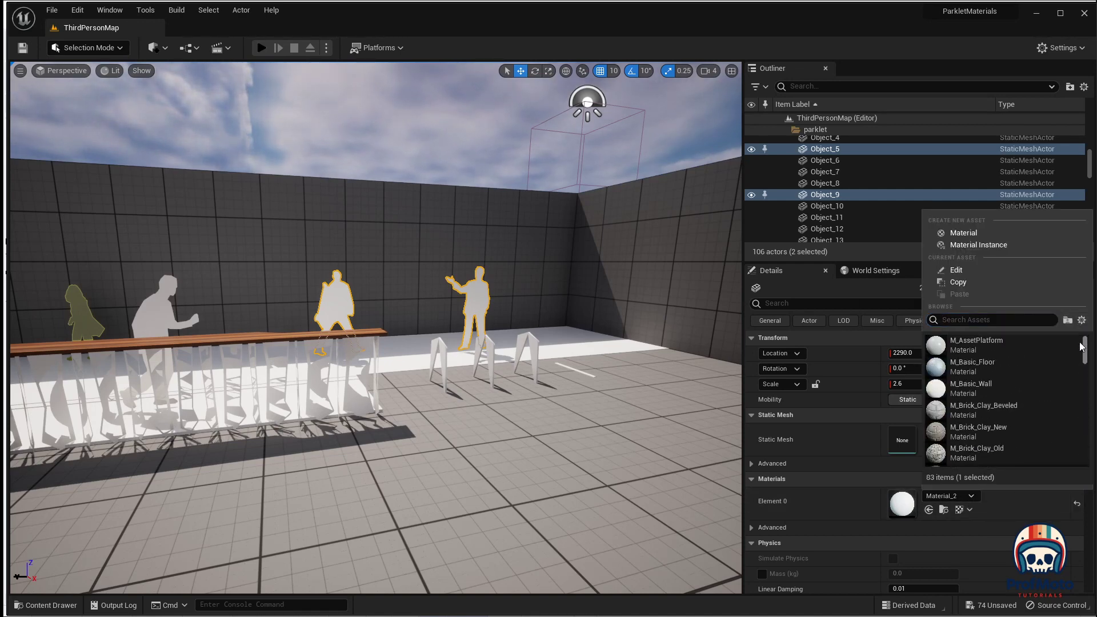
pyautogui.click(1007, 321)
pyautogui.write('p')
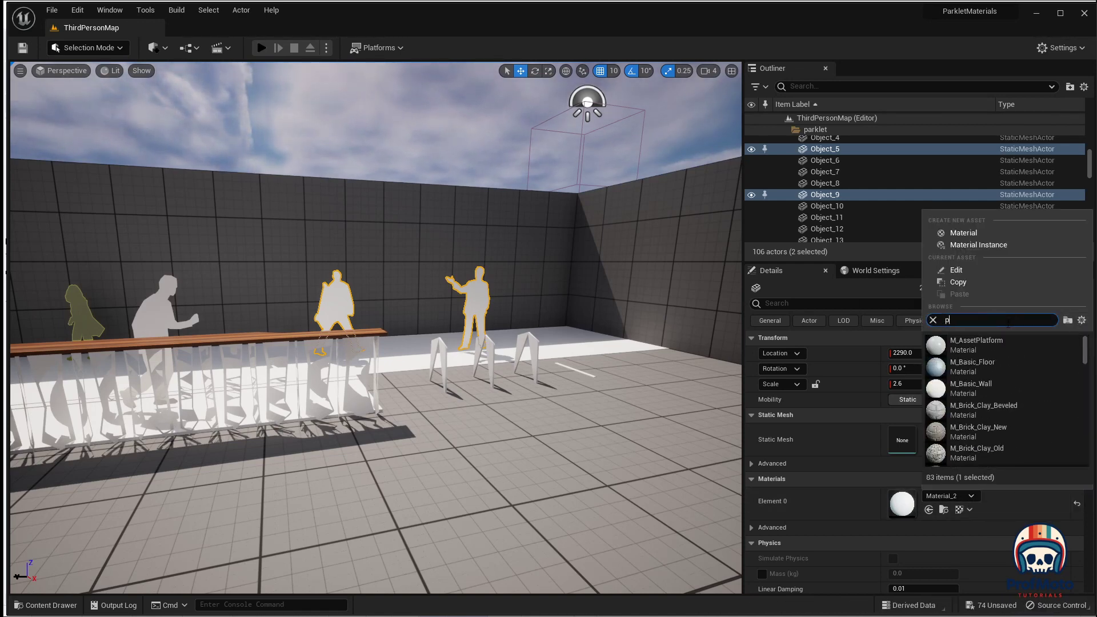
pyautogui.write('eeps')
pyautogui.click(965, 343)
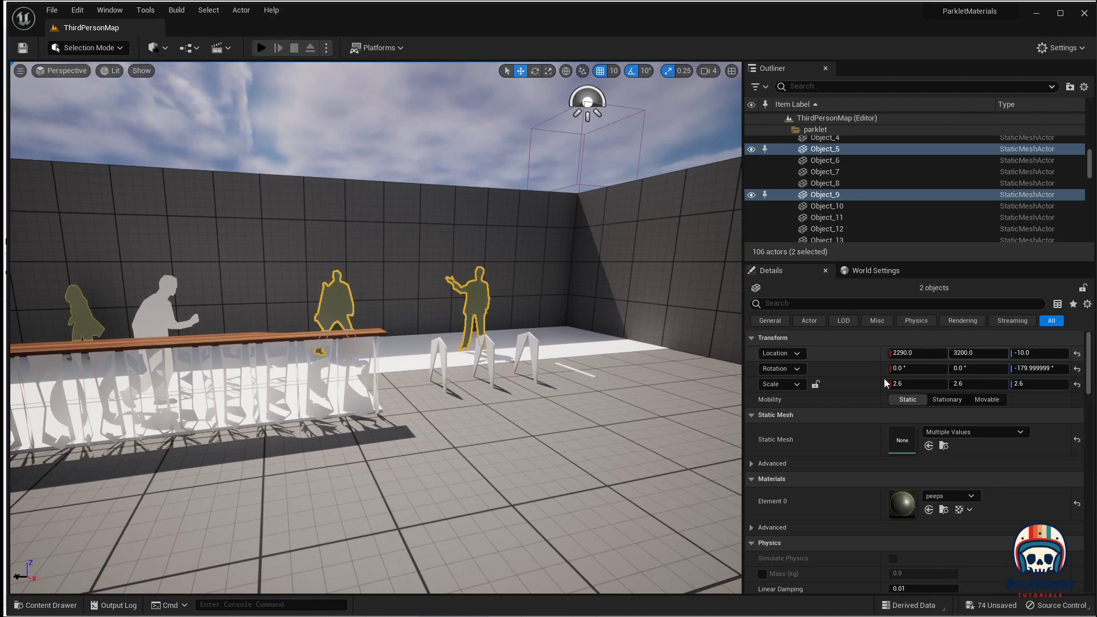
# Step: Assign peeps to the grey cutout left of centre, then deselect it
pyautogui.click(178, 307)
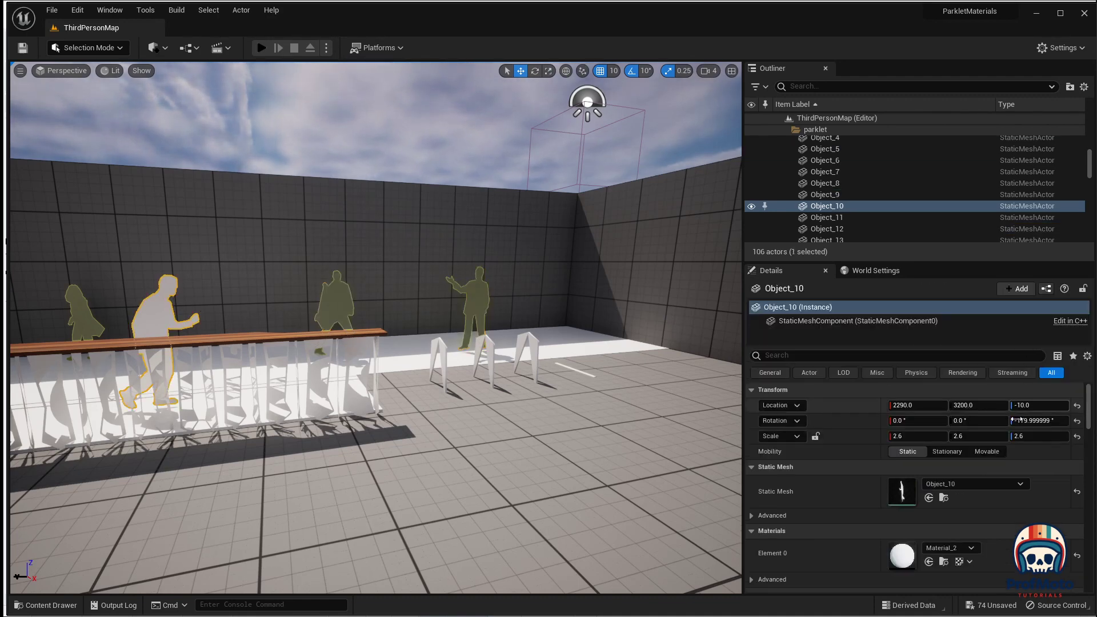
pyautogui.click(945, 548)
pyautogui.write('peeps')
pyautogui.click(971, 398)
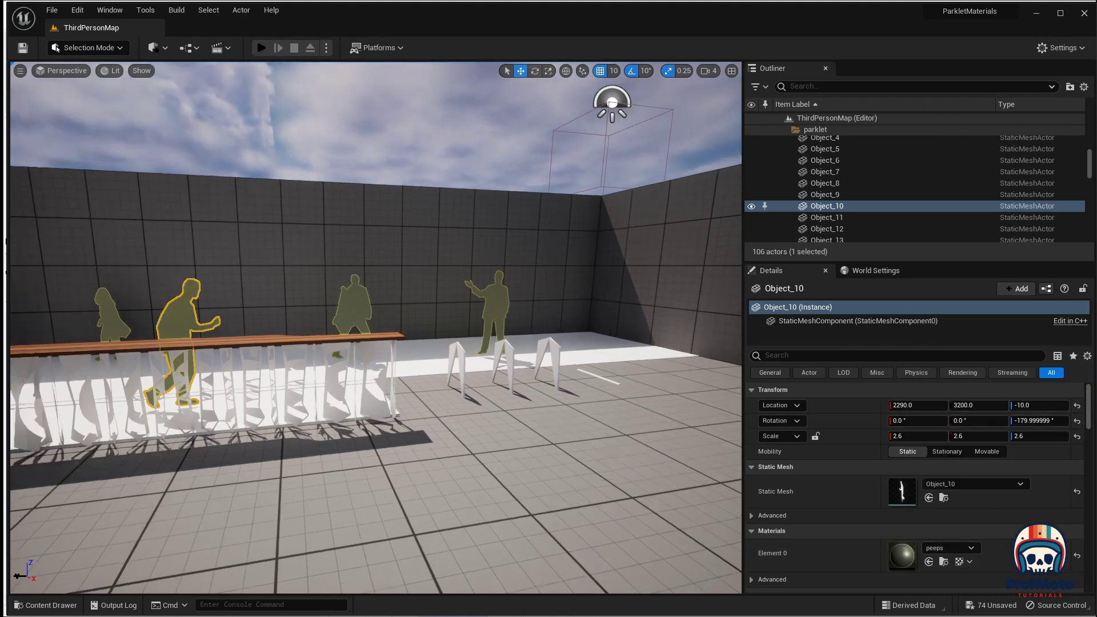
pyautogui.moveTo(400, 154); pyautogui.dragTo(417, 337, button='right')
pyautogui.click(411, 152)
pyautogui.click(420, 338)
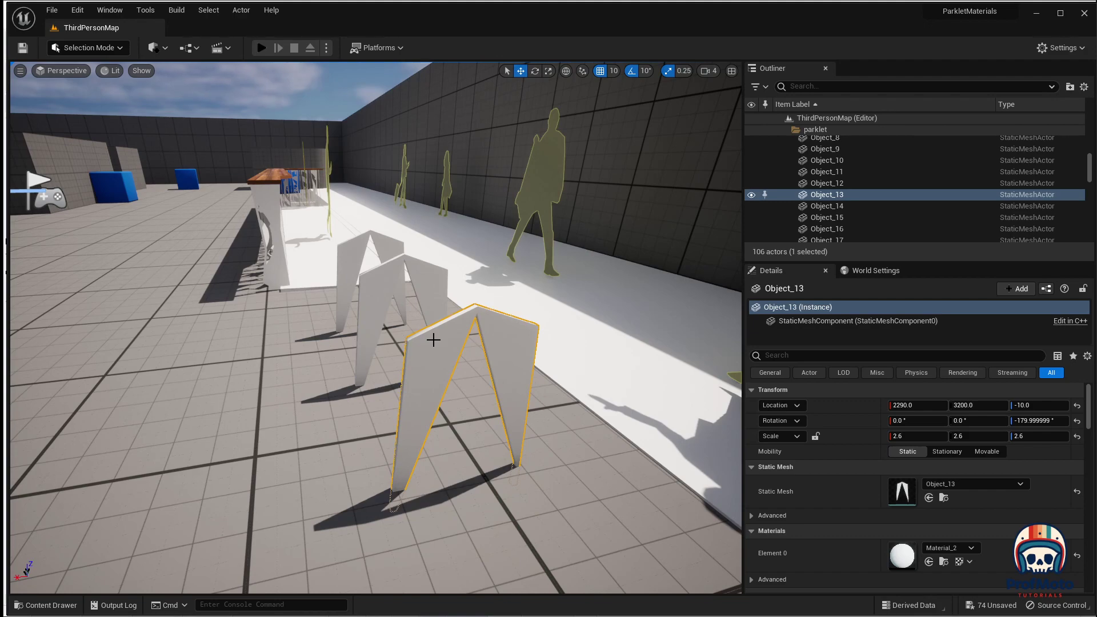
pyautogui.moveTo(434, 340); pyautogui.dragTo(373, 327, button='right')
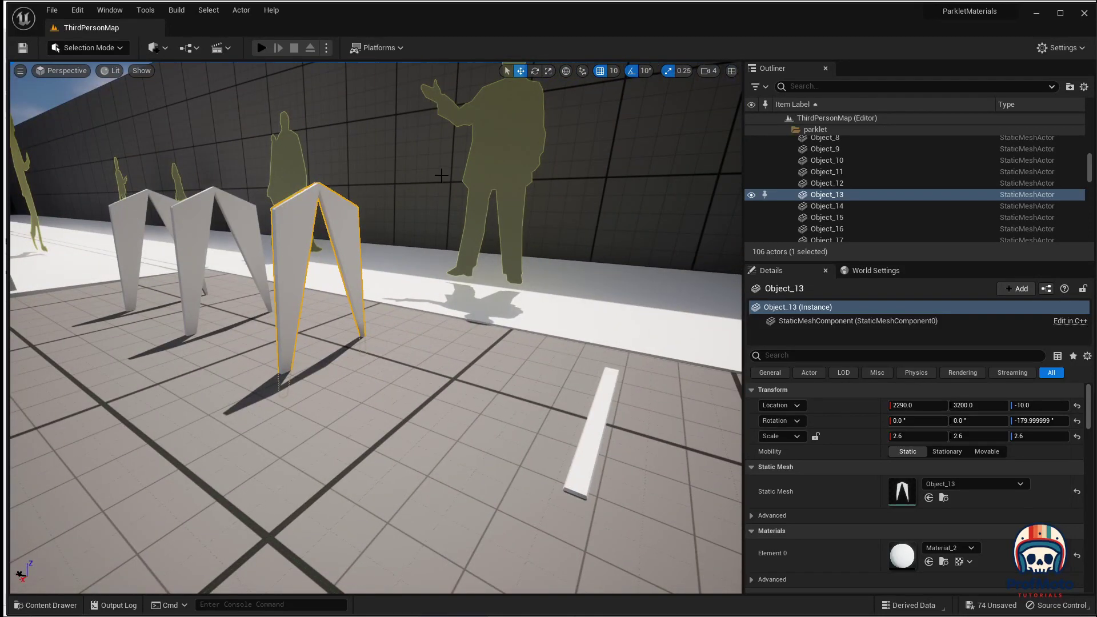